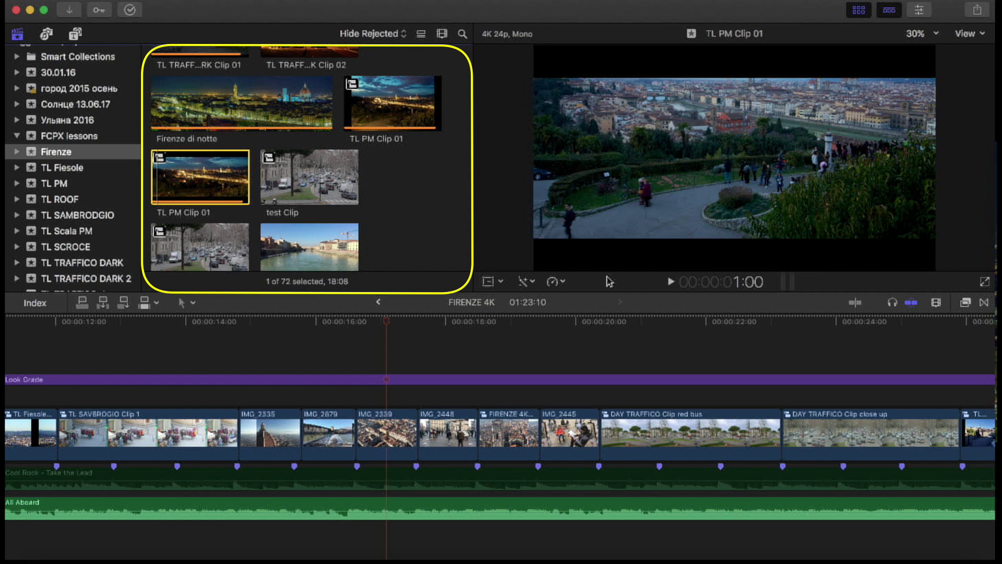
click(671, 280)
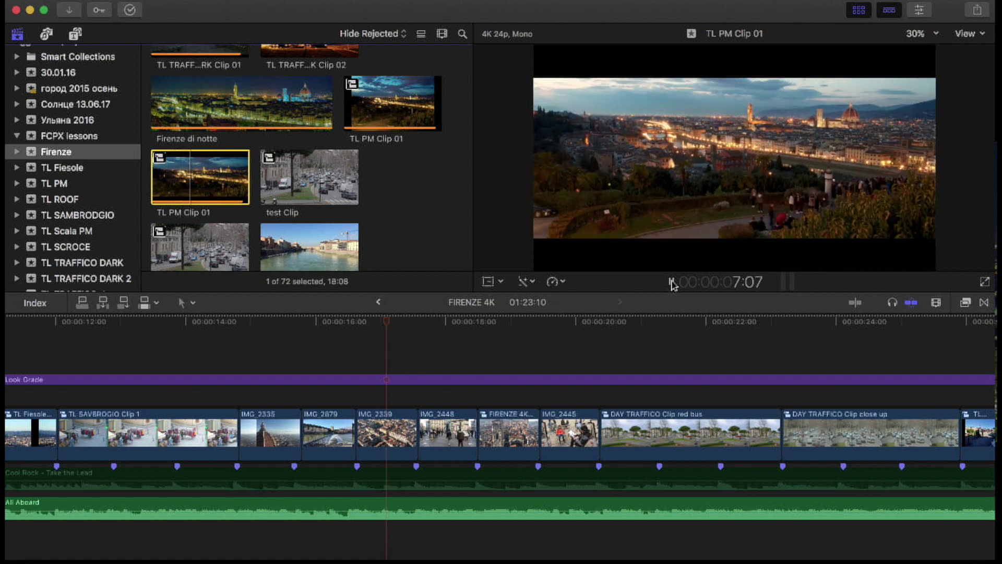
click(672, 284)
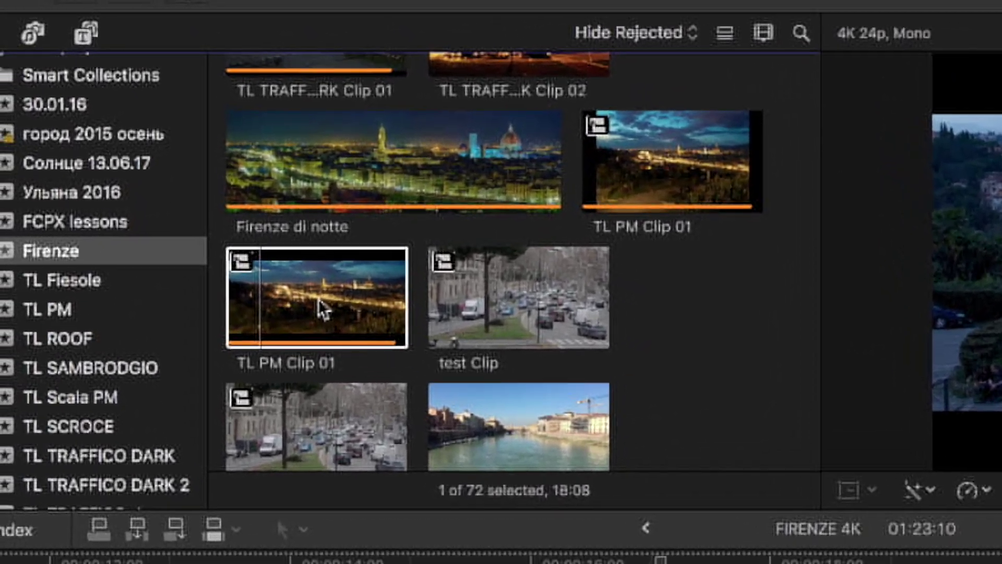
click(208, 202)
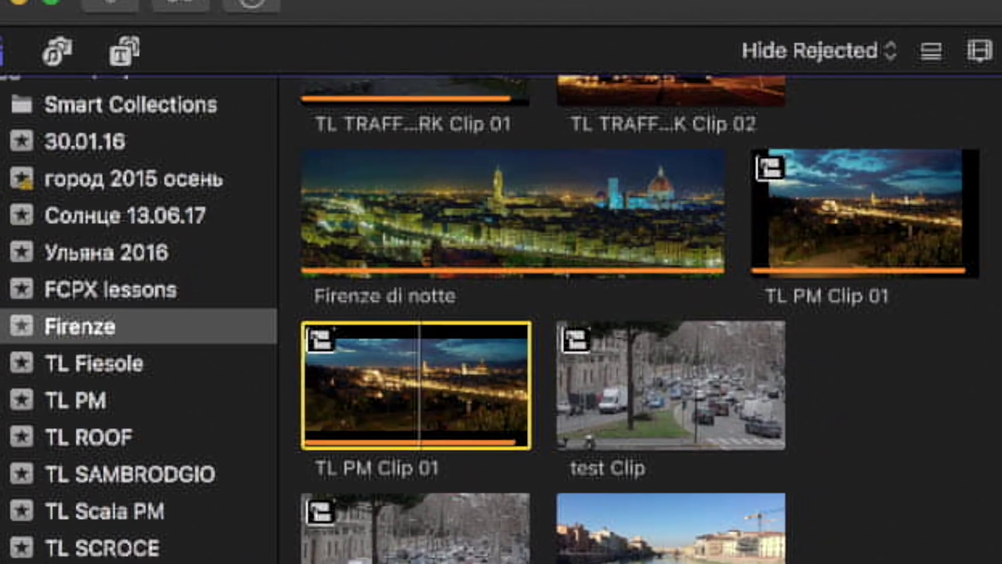
click(47, 45)
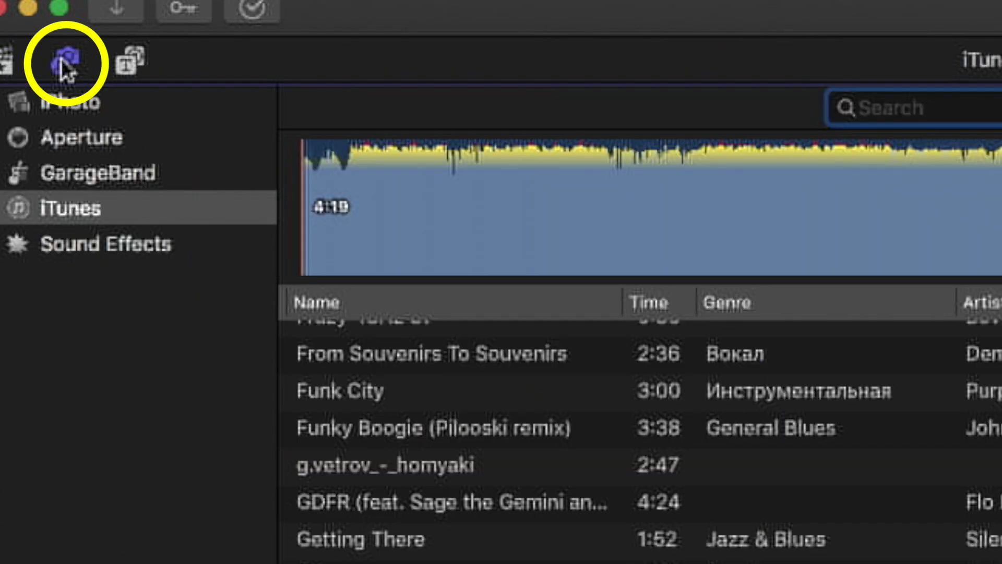
click(58, 142)
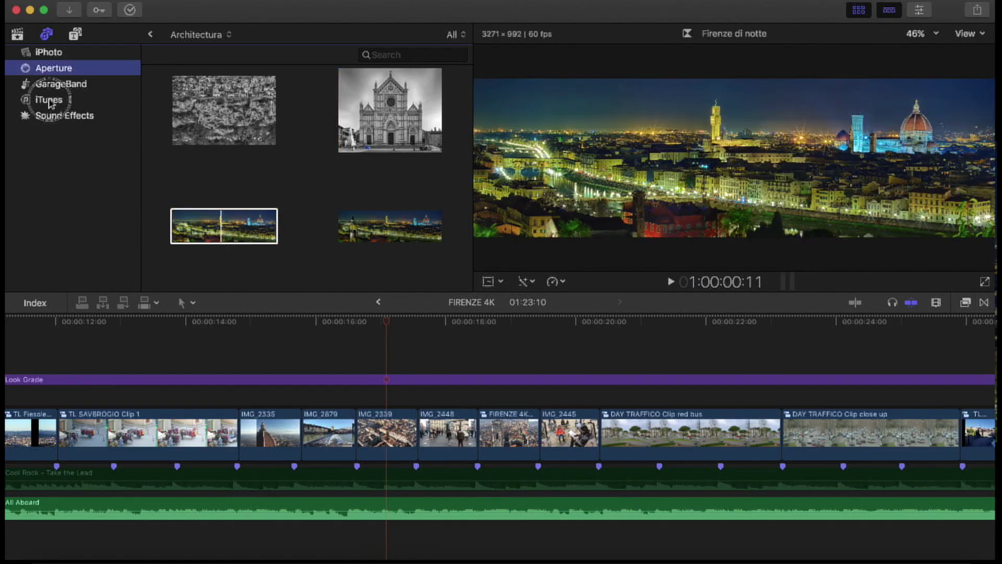
click(50, 100)
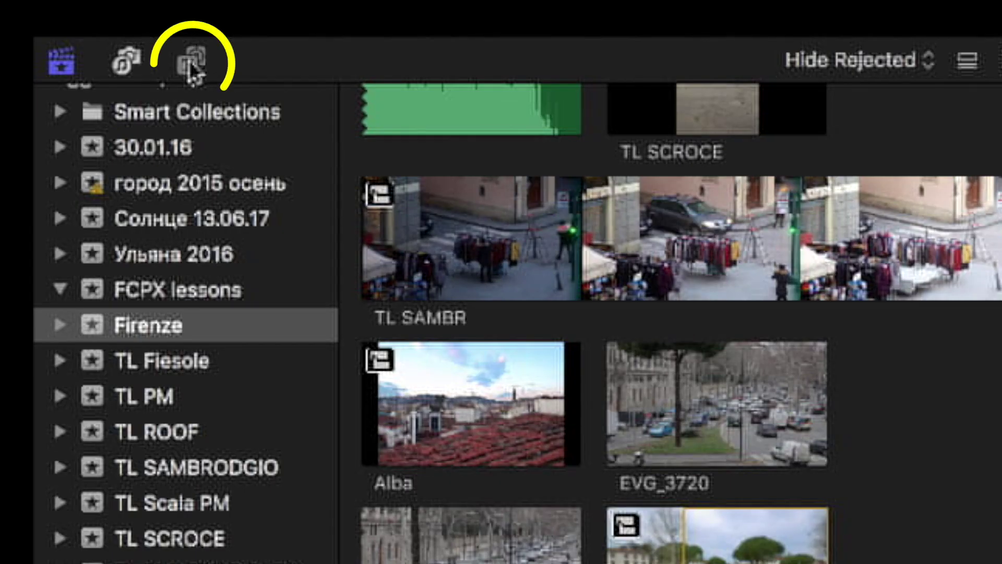
click(190, 62)
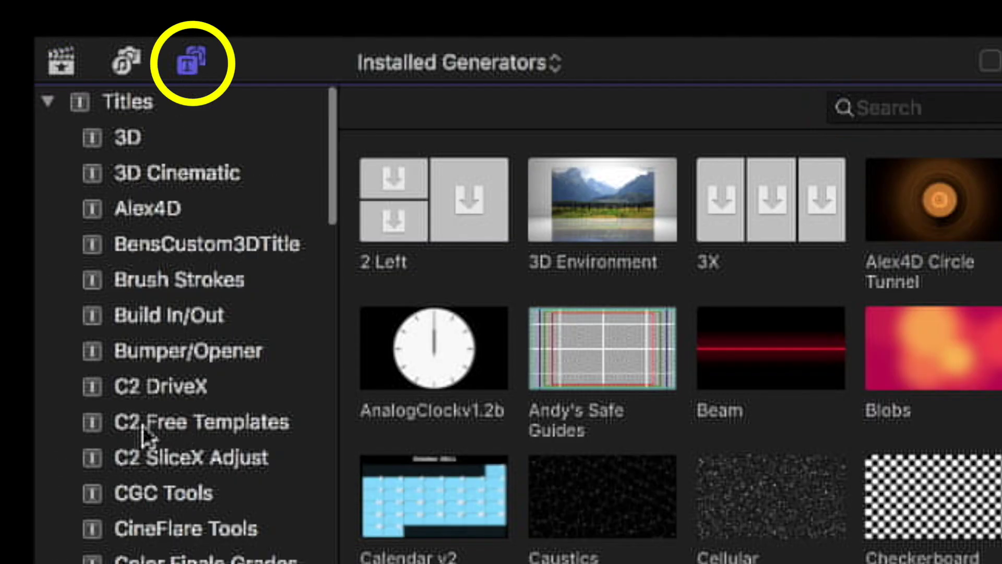
click(119, 101)
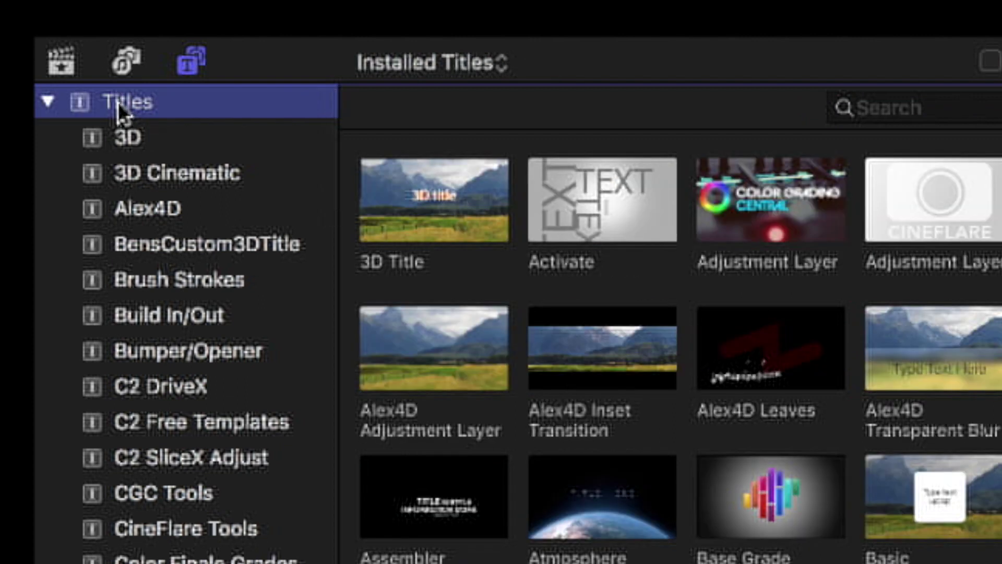
scroll(160, 529, down, 5)
scroll(162, 537, down, 10)
scroll(162, 538, down, 10)
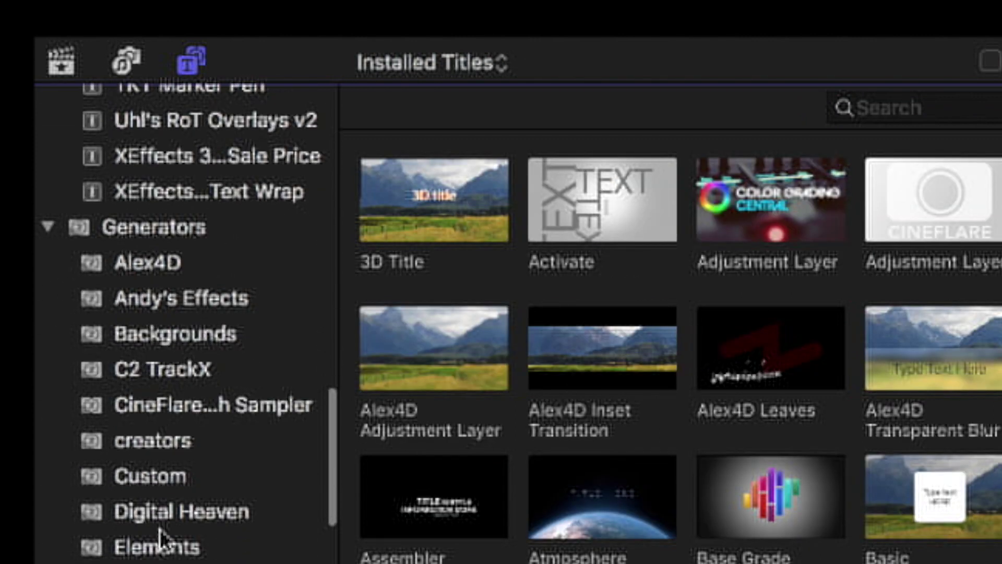
scroll(163, 496, up, 3)
click(134, 291)
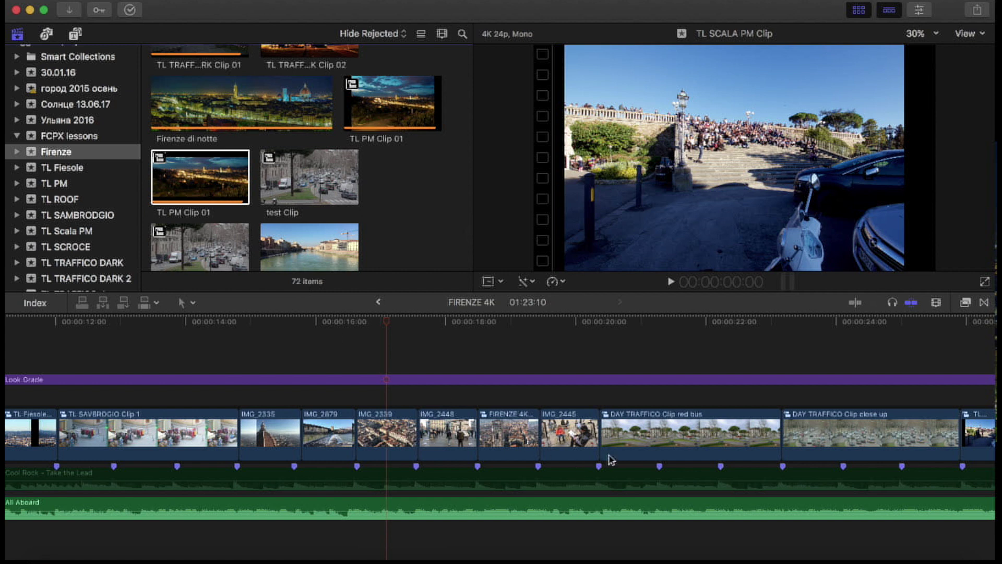
Step: Move IMG_2445 ahead of the FIRENZE 4K clip, then briefly hide and restore the timeline and browser
click(570, 436)
drag(474, 435, 416, 449)
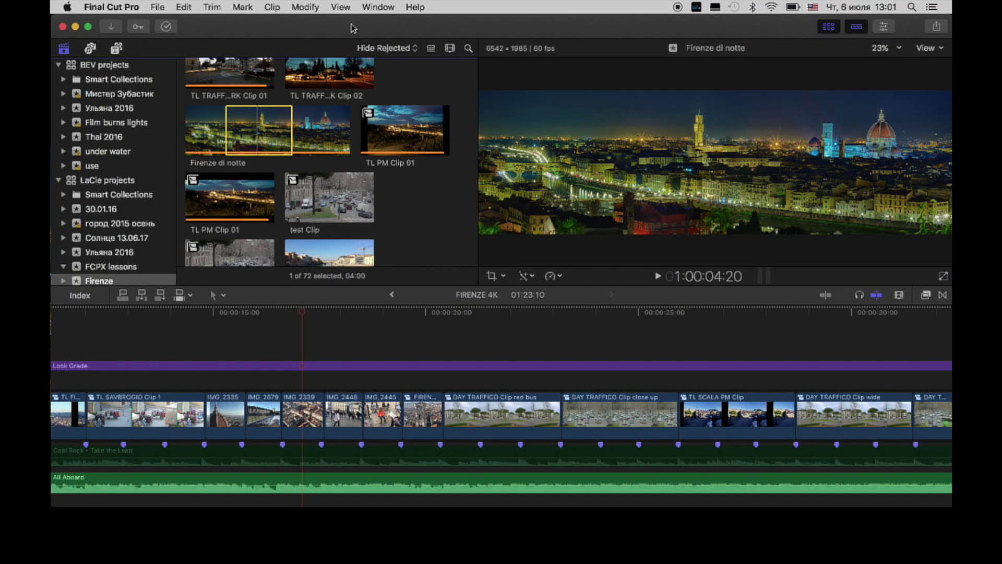
click(856, 29)
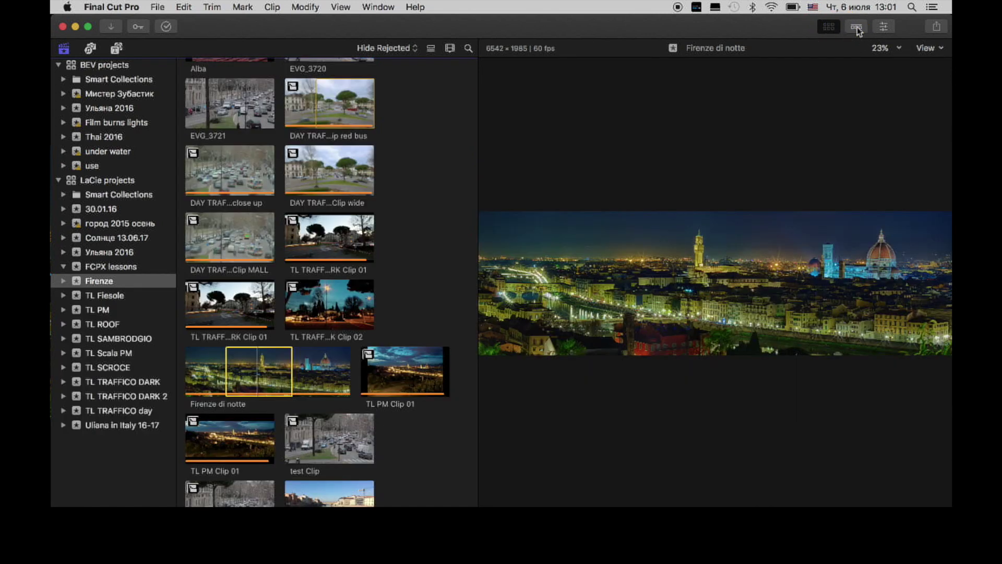
click(856, 28)
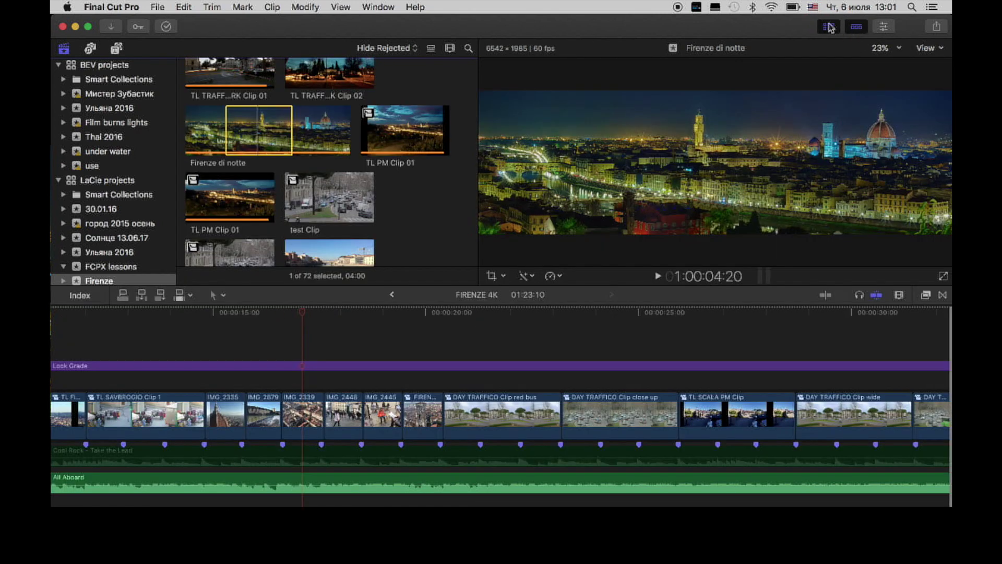
click(827, 29)
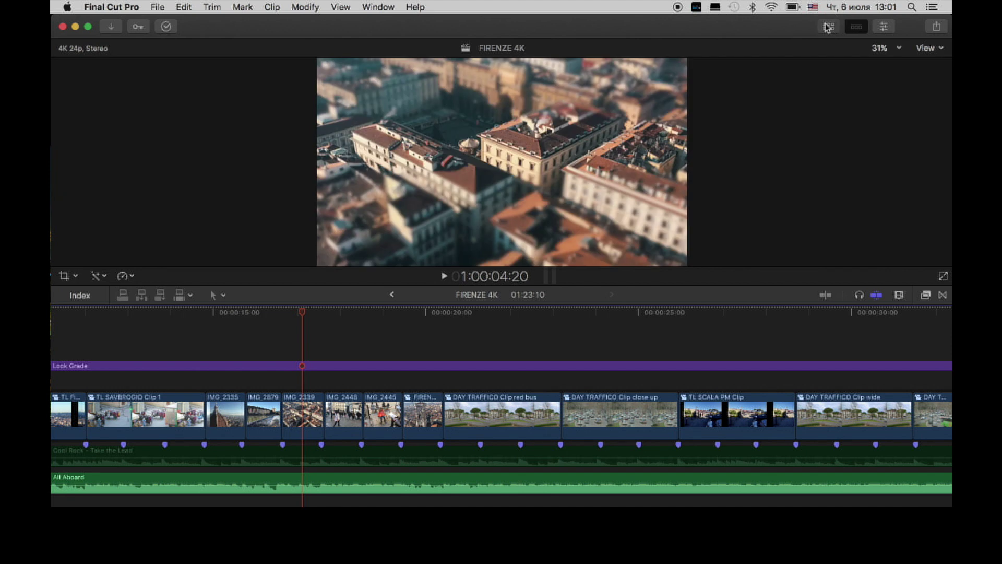
click(827, 28)
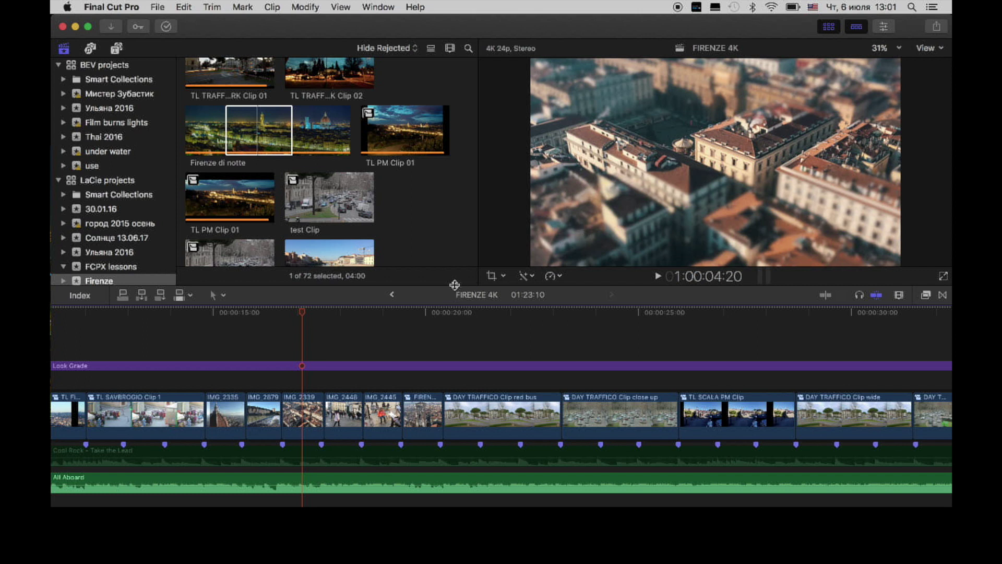
Step: Resize the panels to enlarge the viewer, then start saving the layout as a workspace and cancel
drag(454, 285, 448, 399)
drag(475, 74, 374, 79)
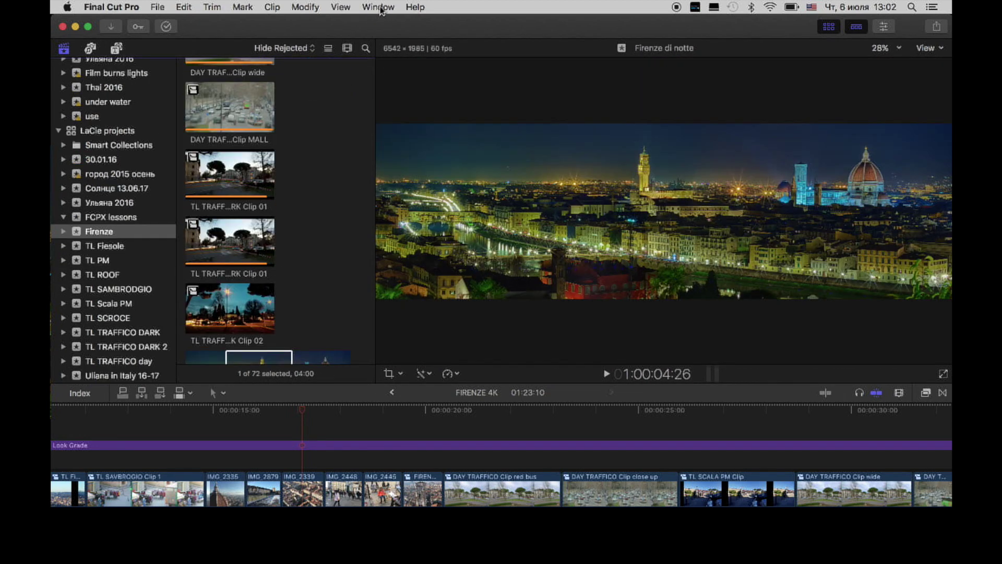
click(381, 9)
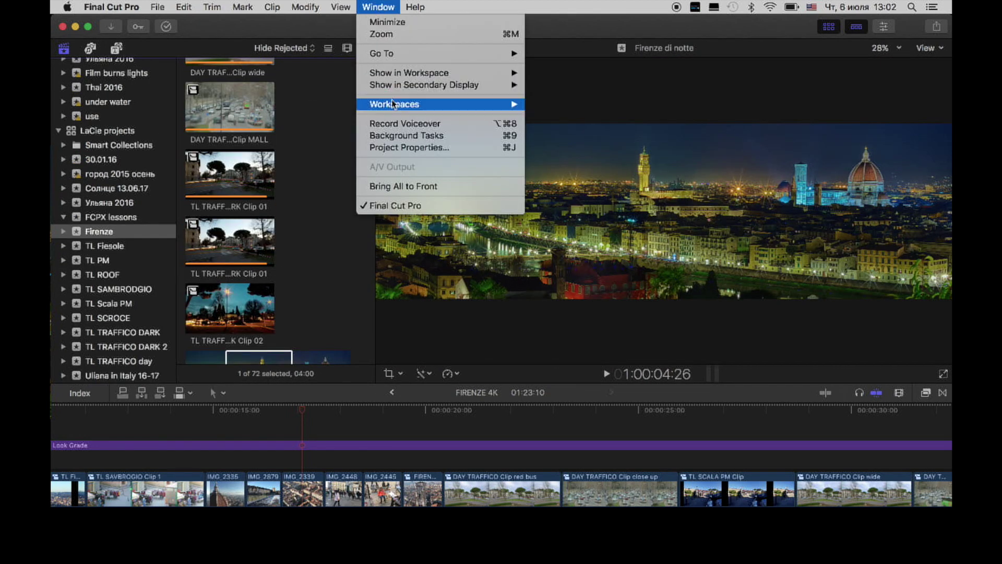
mouse_move(397, 107)
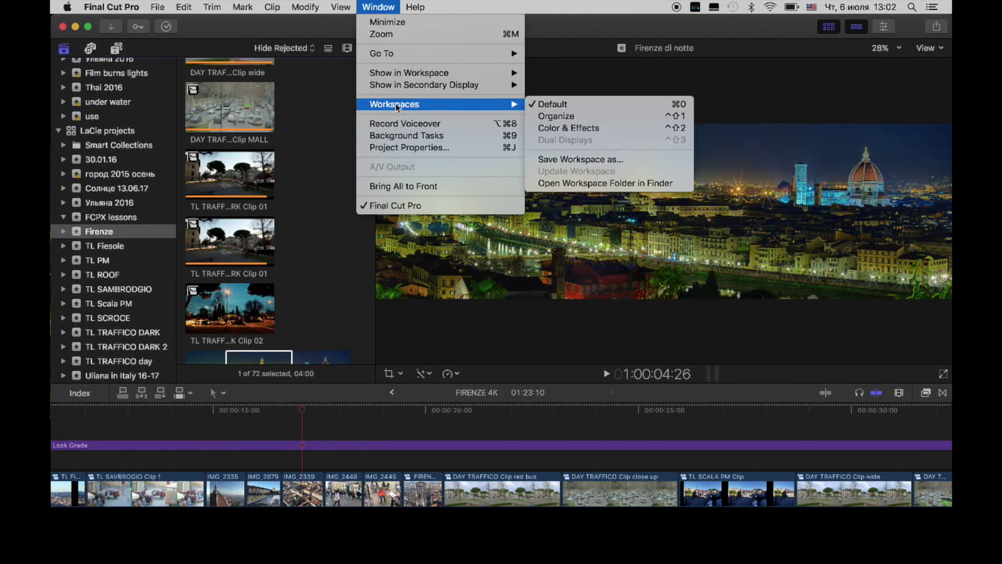
click(564, 160)
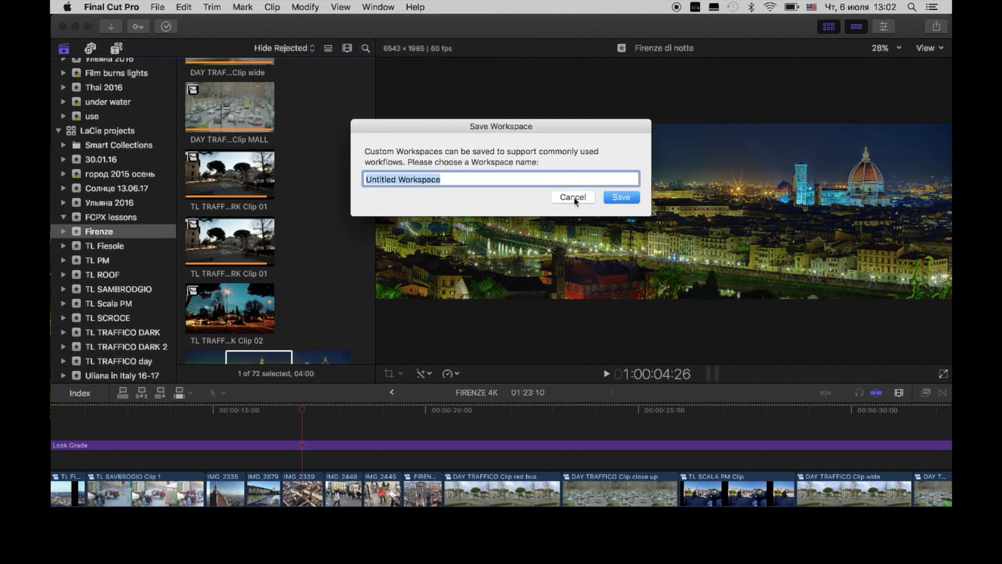
click(574, 197)
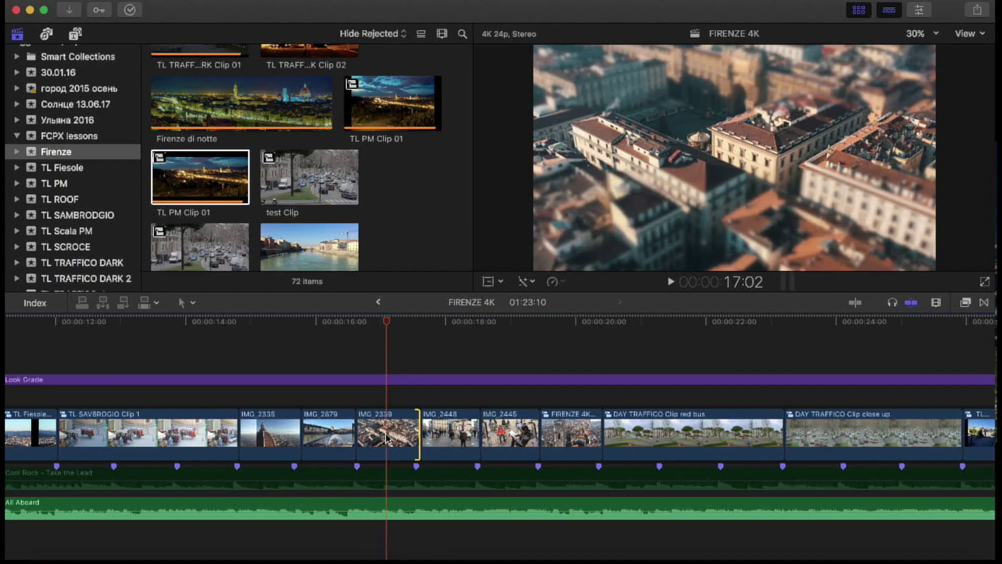
Step: Show IMG_2339's Focus and Film Grain settings in a full-height Inspector and open the Transitions browser
click(921, 14)
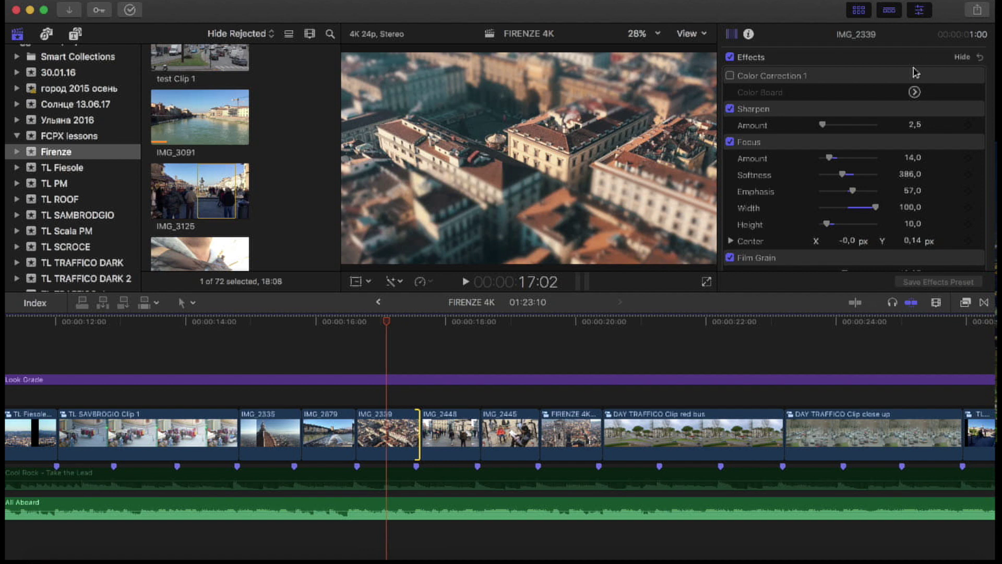
click(896, 41)
double_click(896, 41)
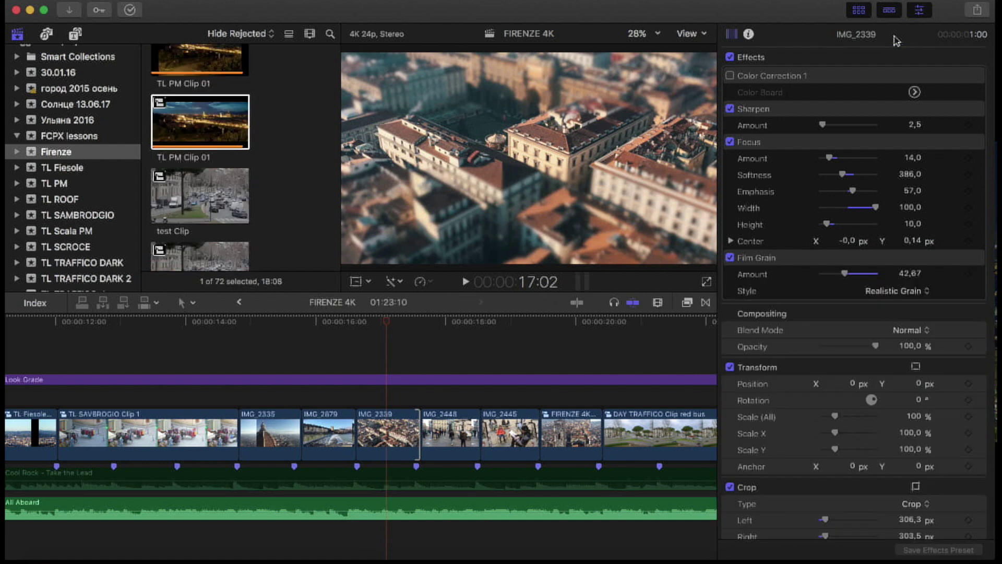
click(688, 303)
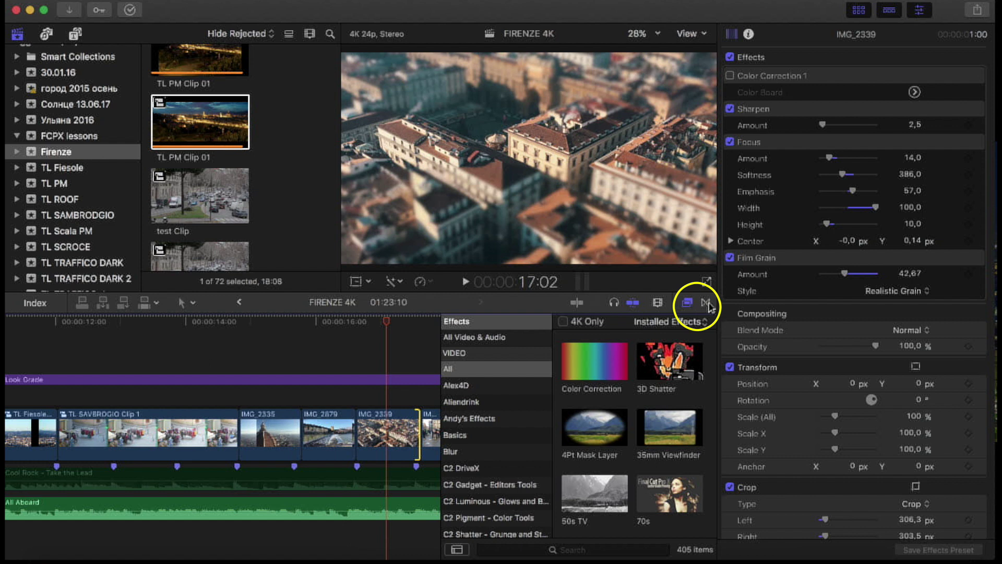
click(707, 303)
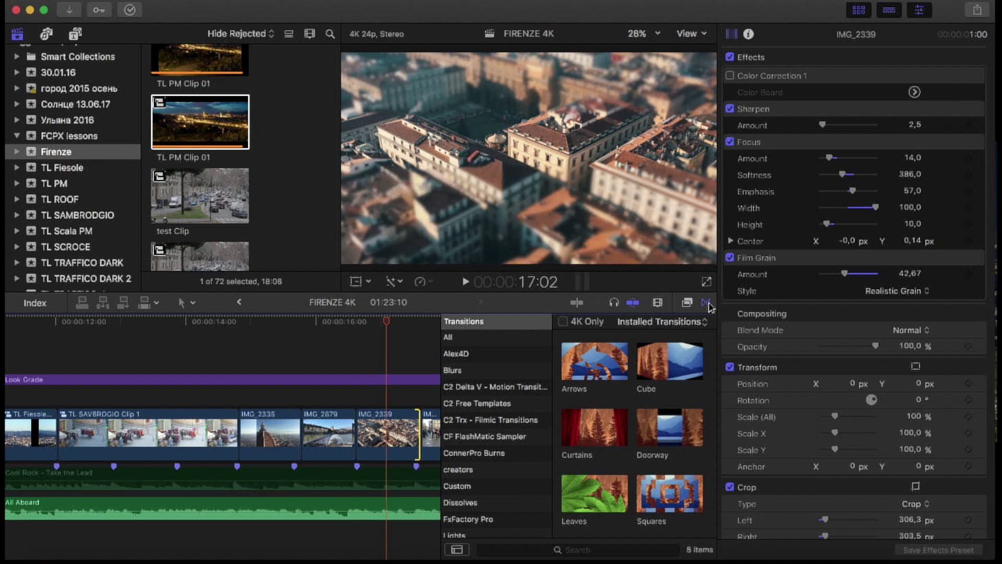
Step: Select the FIRENZE 4K project and open its Share export options
scroll(180, 167, up, 10)
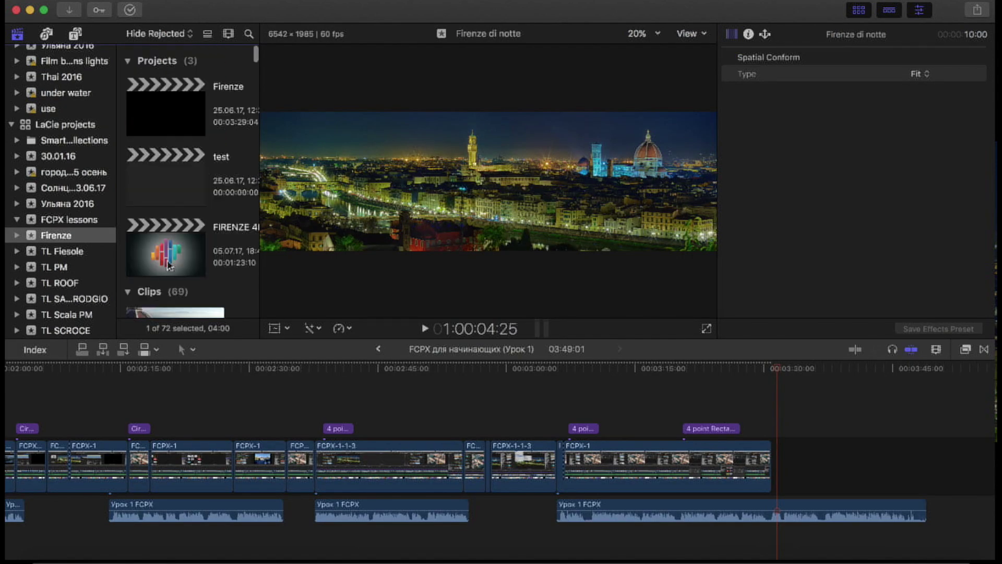
click(169, 264)
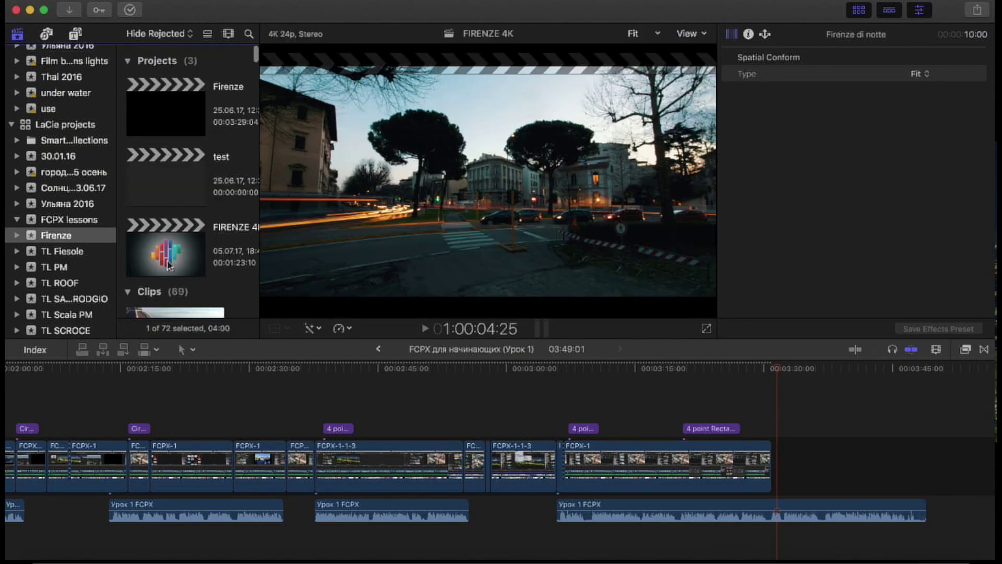
click(976, 13)
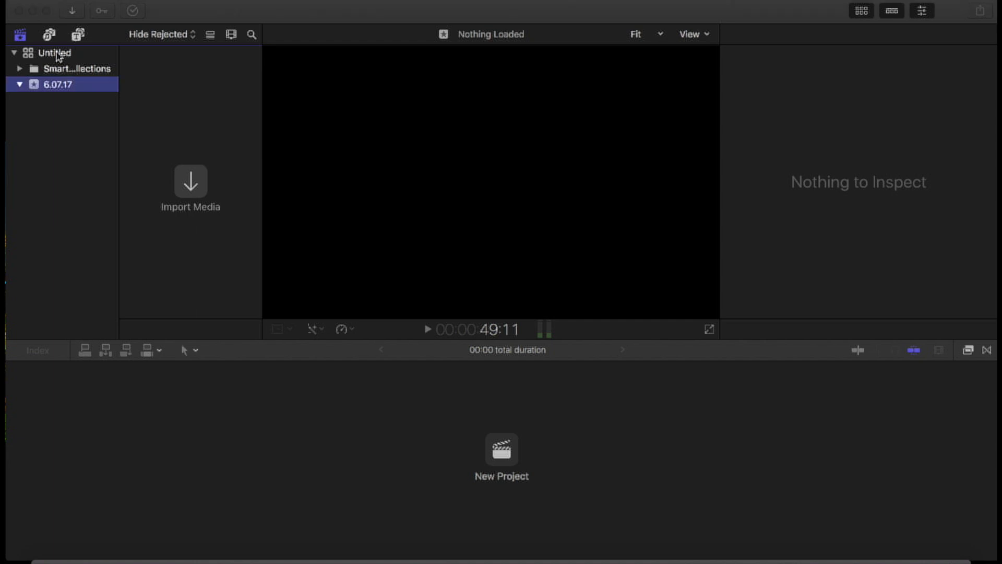
Step: Rename the Untitled library to 'Праздник'
click(55, 53)
click(58, 55)
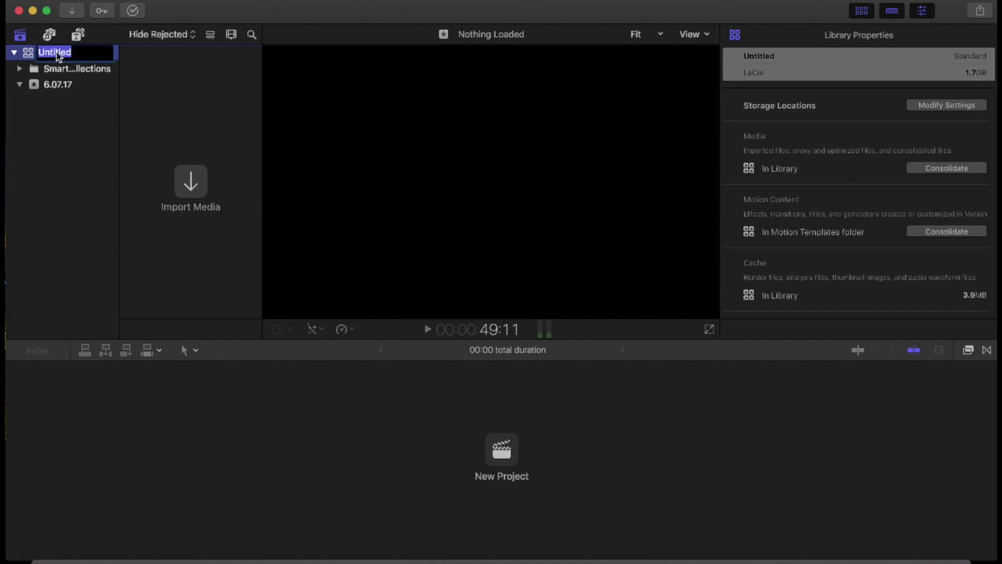
text(n)
text(дник)
key(Return)
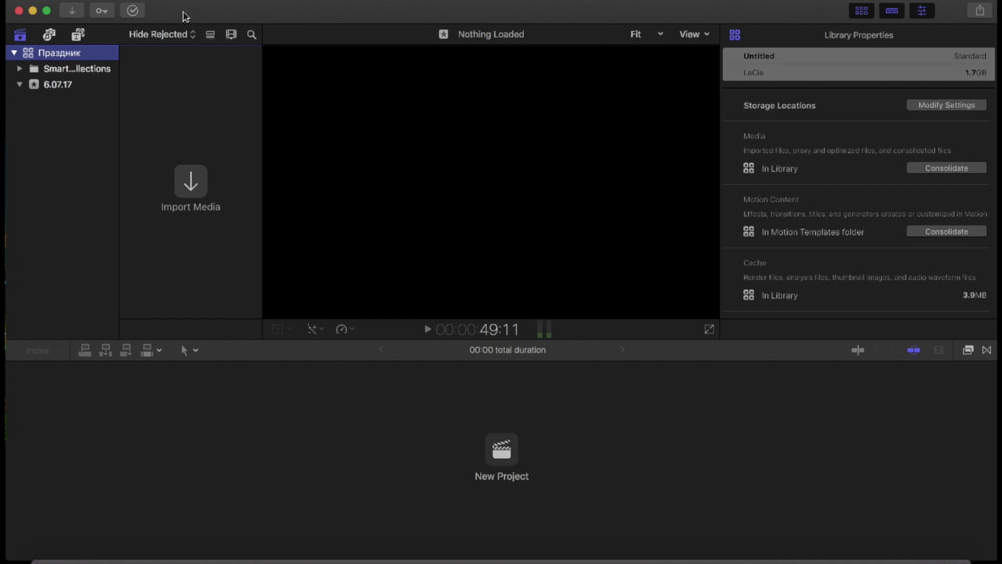
Step: Import the desktop Original Media folder's seven items into the 6.07.17 event and hide the Inspector
drag(185, 16, 304, 16)
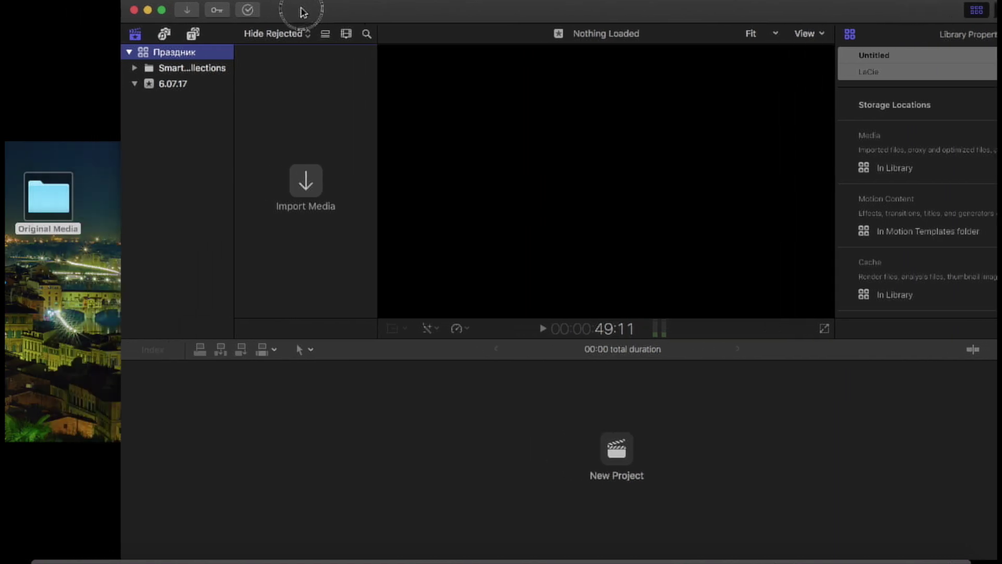
click(51, 201)
double_click(50, 202)
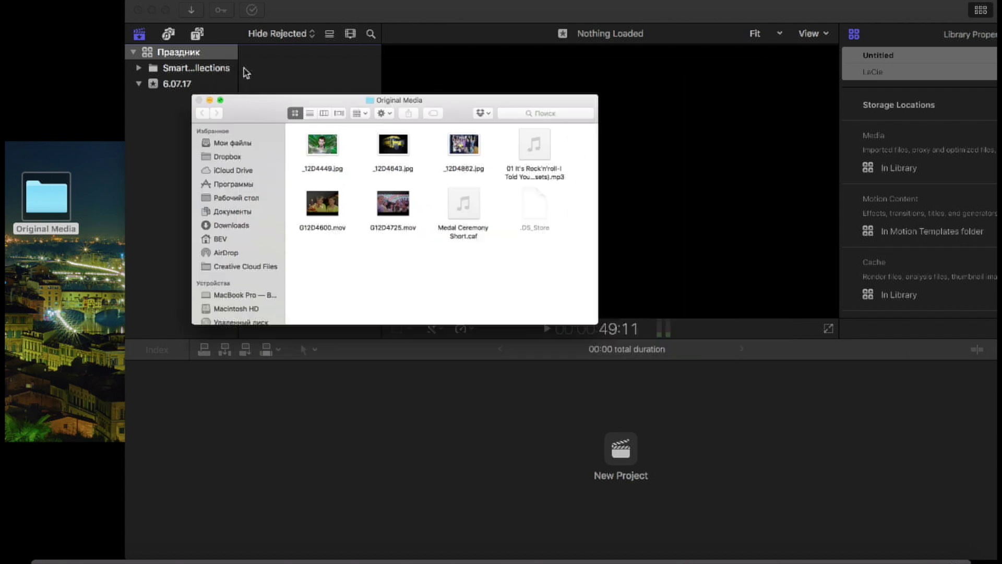
click(245, 69)
drag(45, 201, 169, 82)
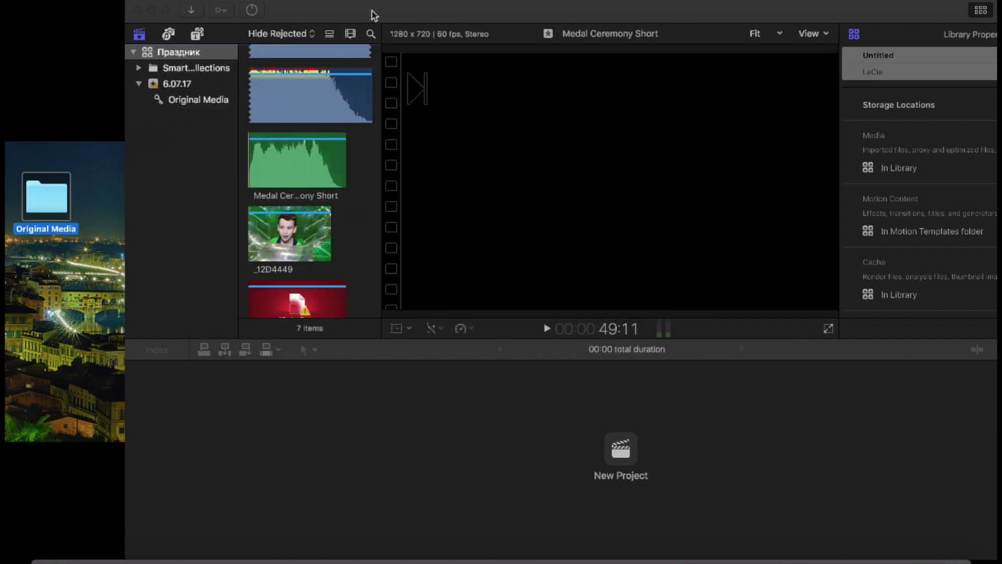
drag(370, 11, 254, 15)
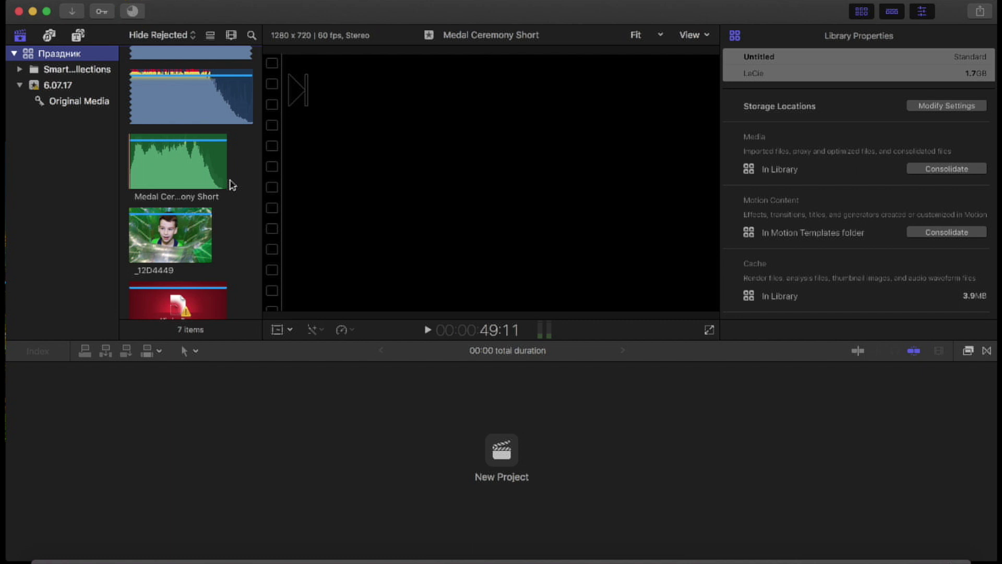
key(super+4)
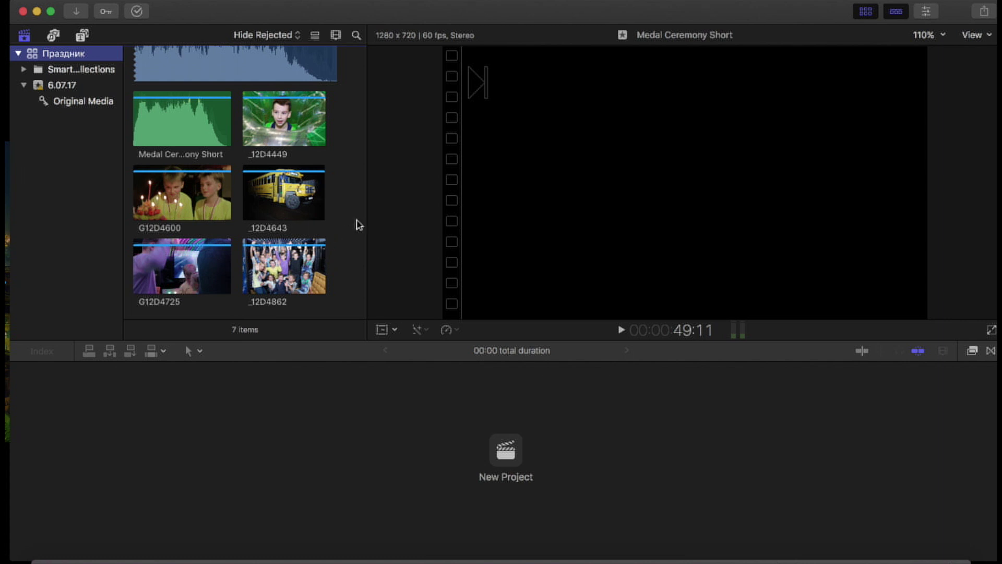
scroll(360, 214, up, 5)
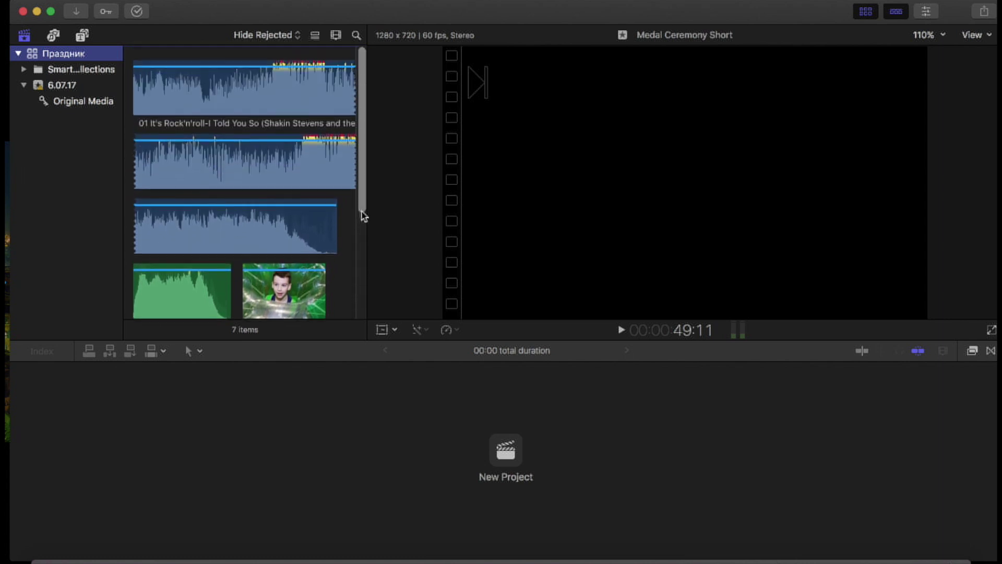
drag(212, 11, 329, 10)
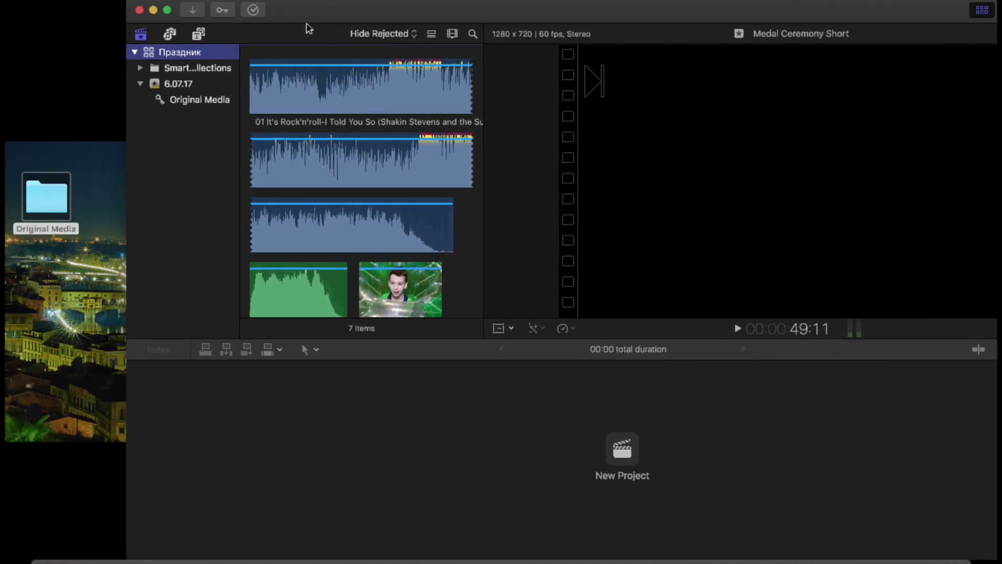
Step: Move the desktop Original Media folder to the Trash and empty the Trash
click(50, 199)
right_click(51, 200)
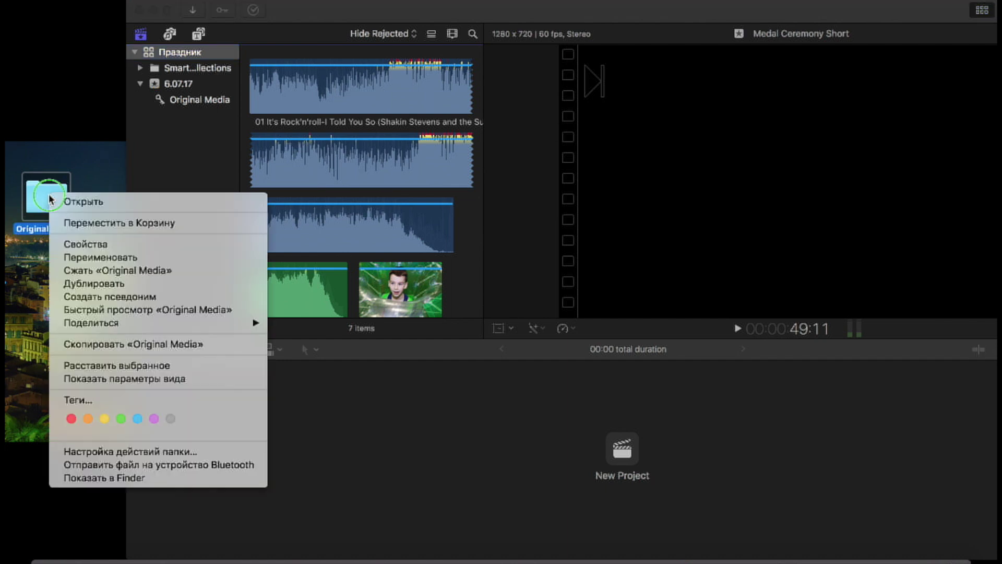
click(82, 222)
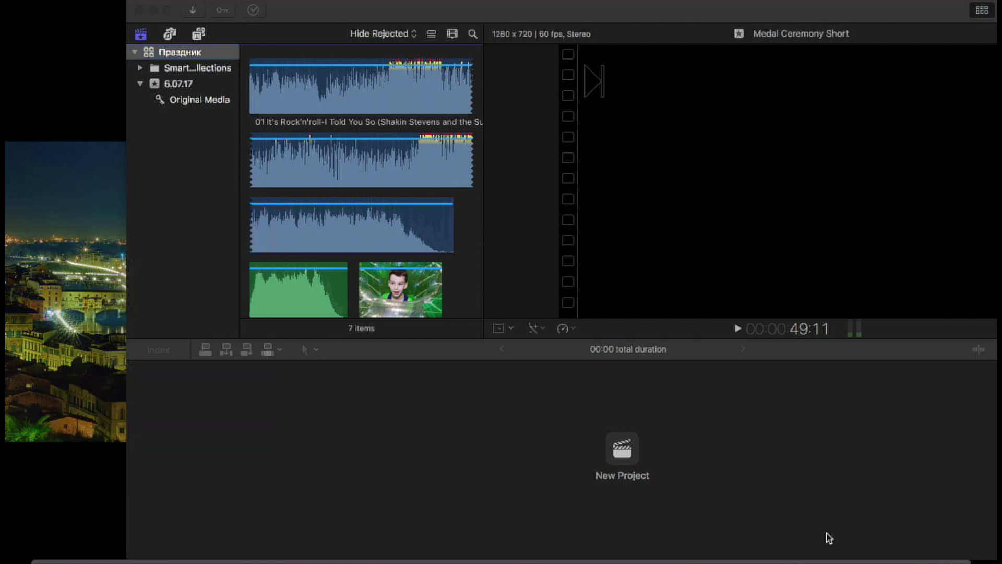
right_click(942, 555)
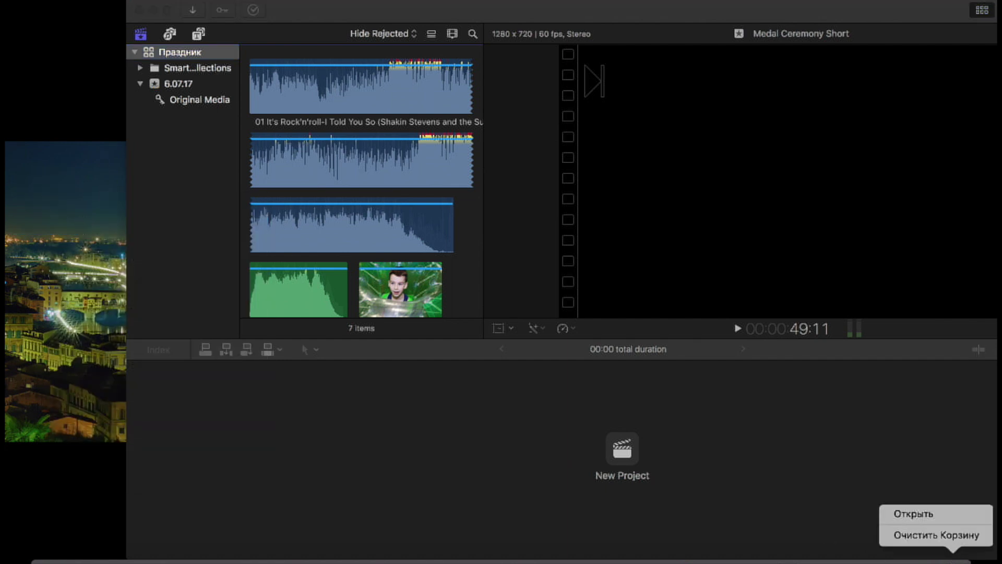
click(939, 540)
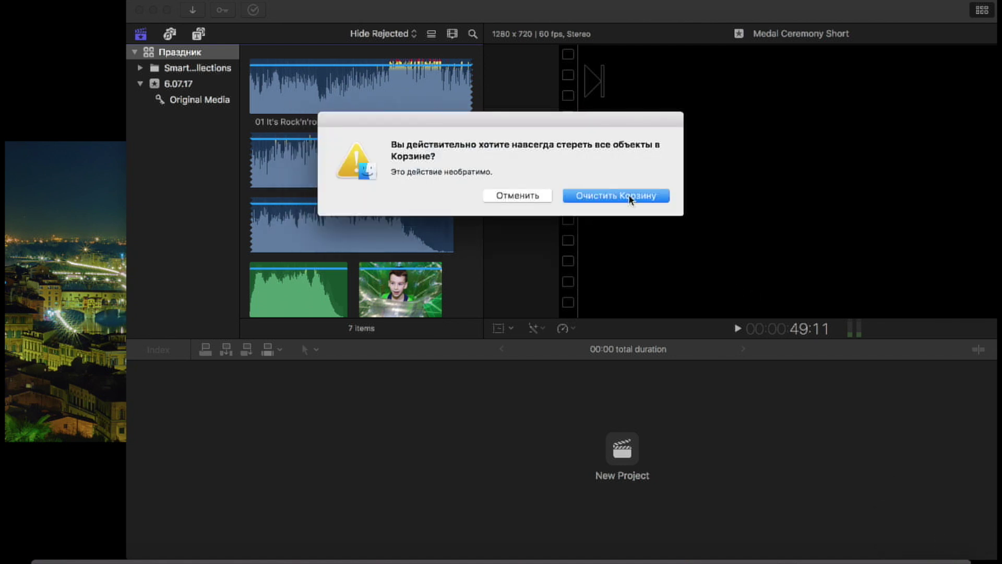
click(630, 197)
Step: Mark a range in the G12D4600 clip and play it to confirm it still works
scroll(233, 171, down, 5)
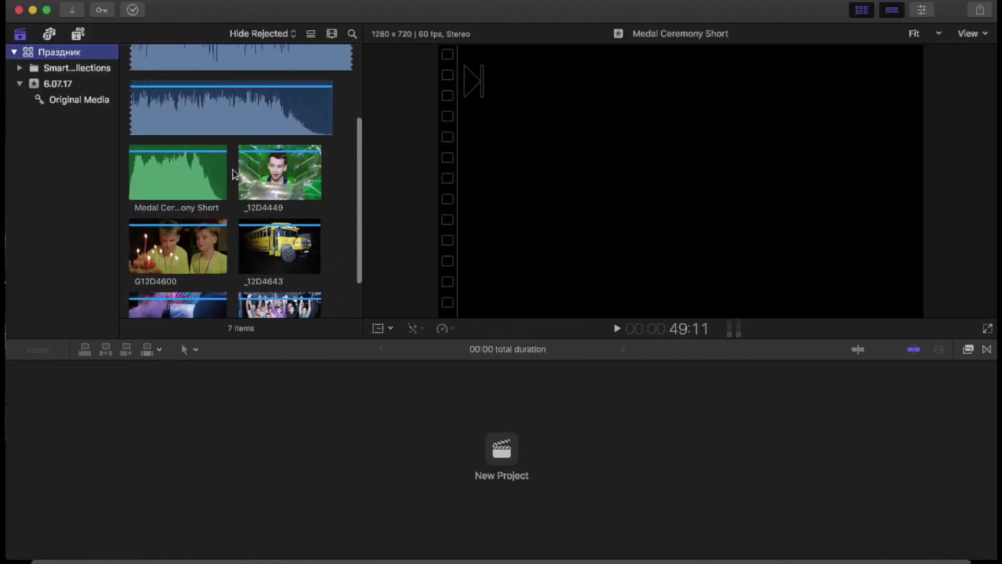
click(147, 237)
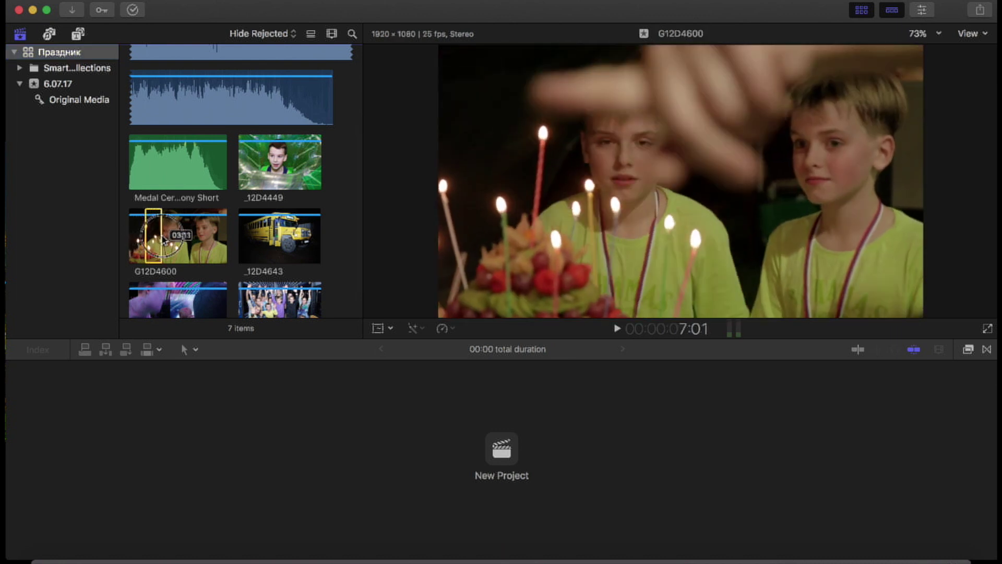
drag(163, 237, 187, 237)
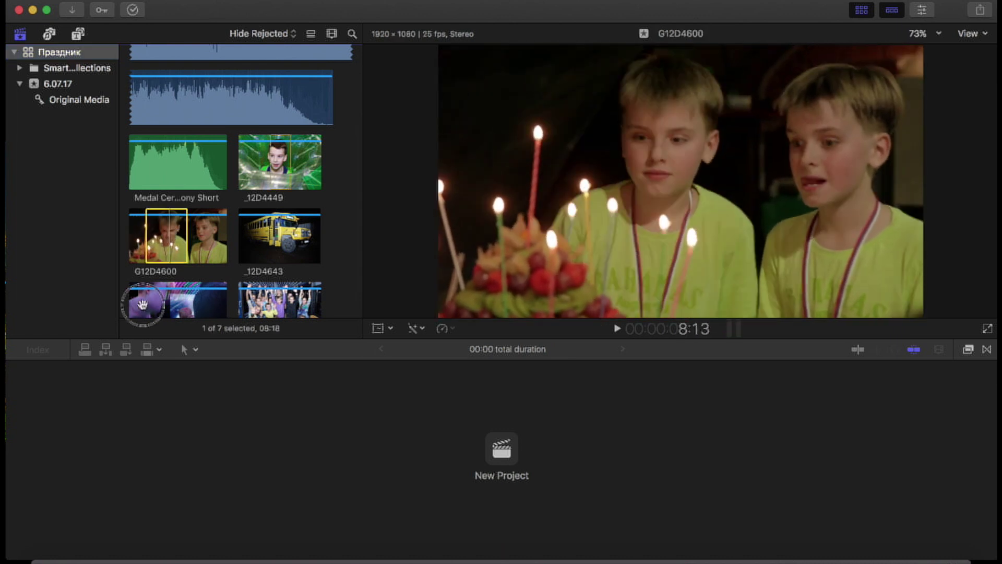
scroll(142, 304, down, 2)
drag(145, 282, 158, 308)
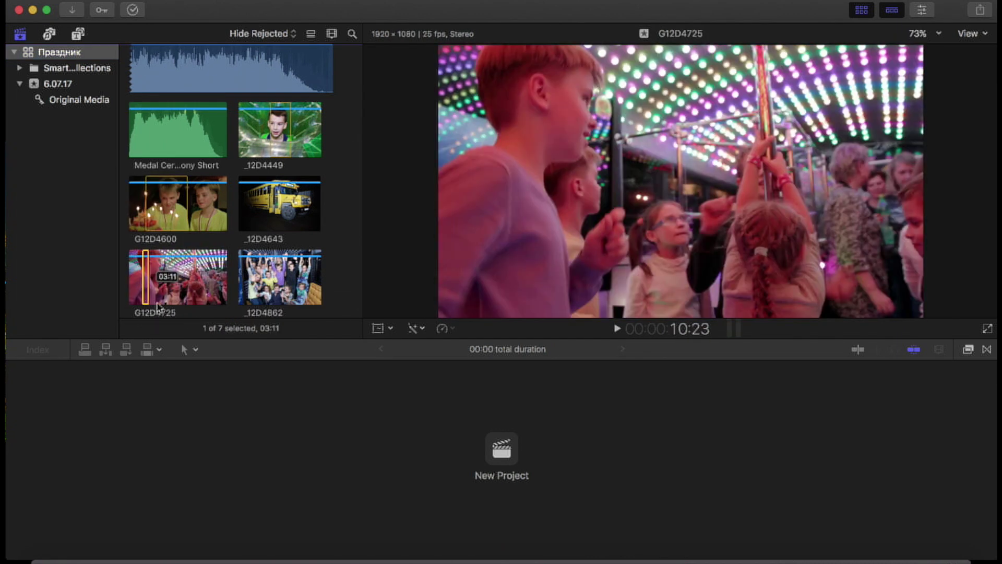
click(158, 207)
key(space)
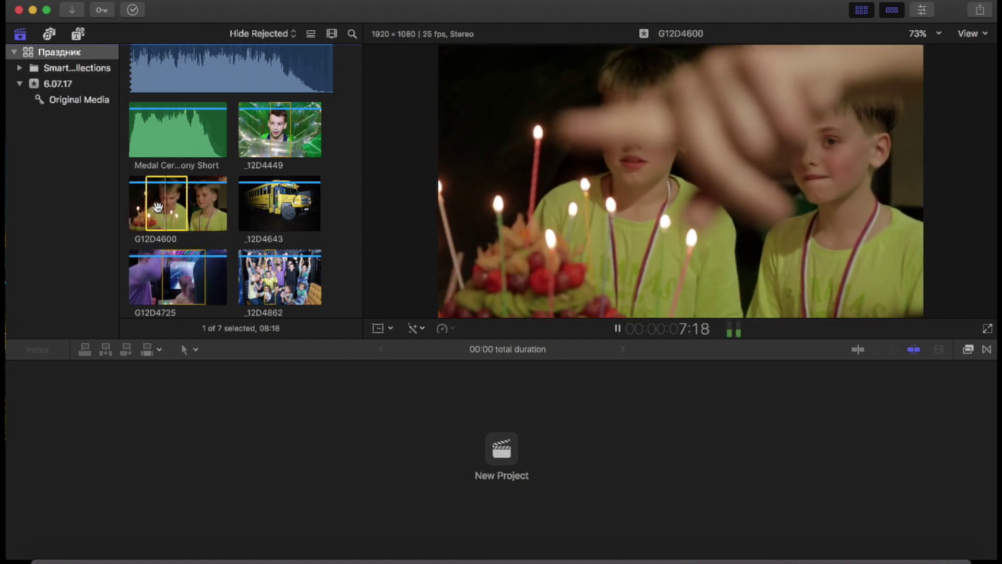
key(space)
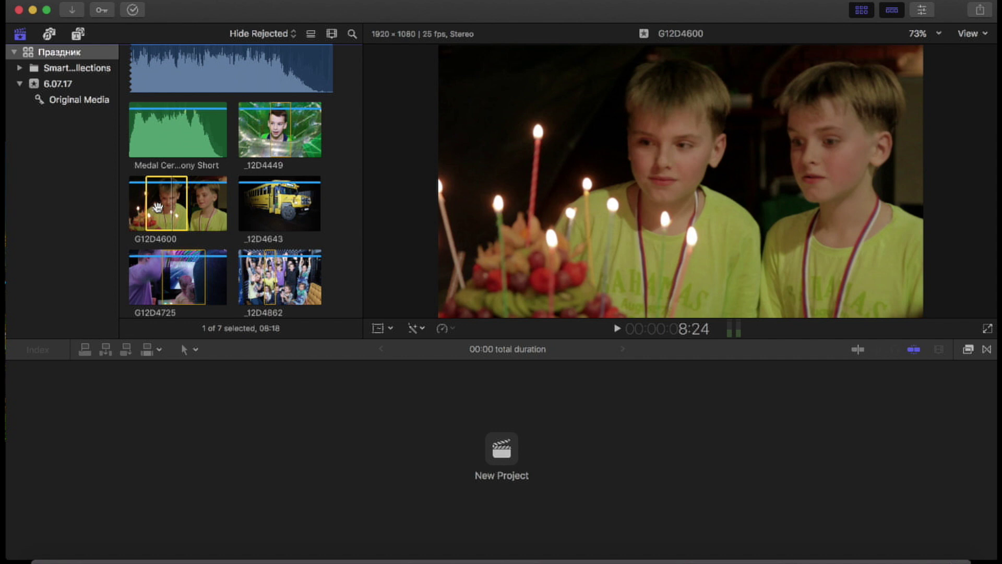
Step: Play the G12D4725 clip, then bring up the clip appearance settings
scroll(157, 207, down, 1)
click(146, 273)
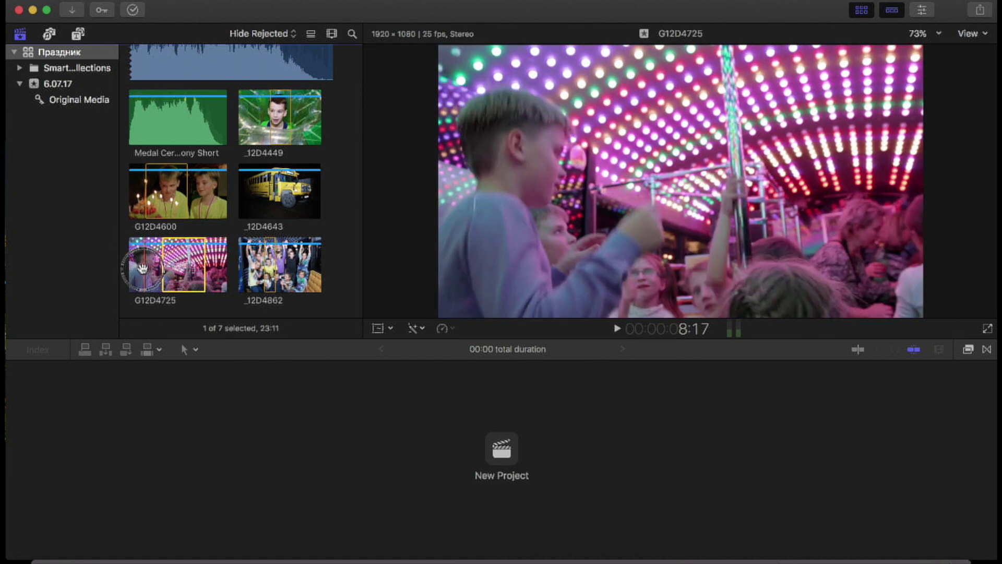
key(space)
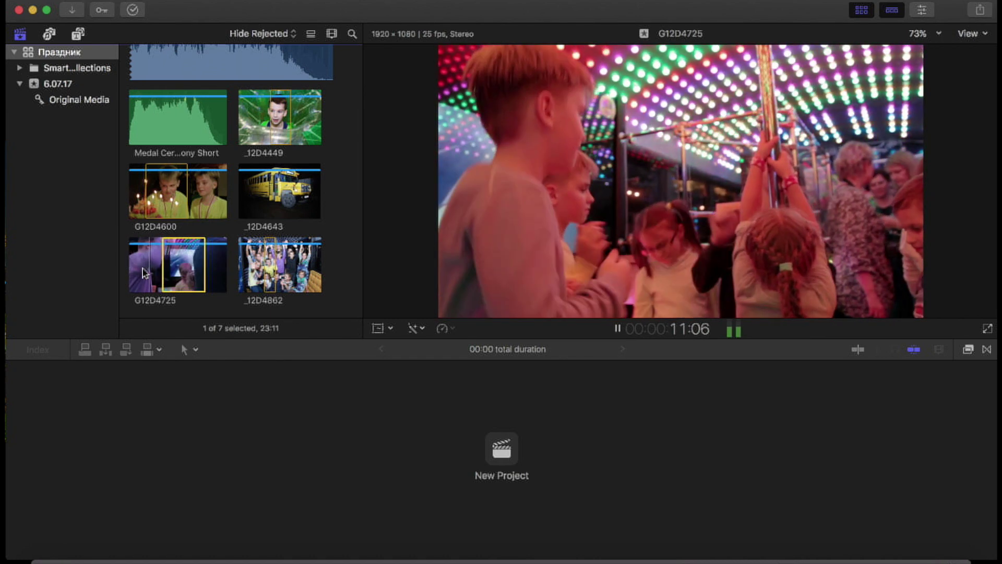
key(space)
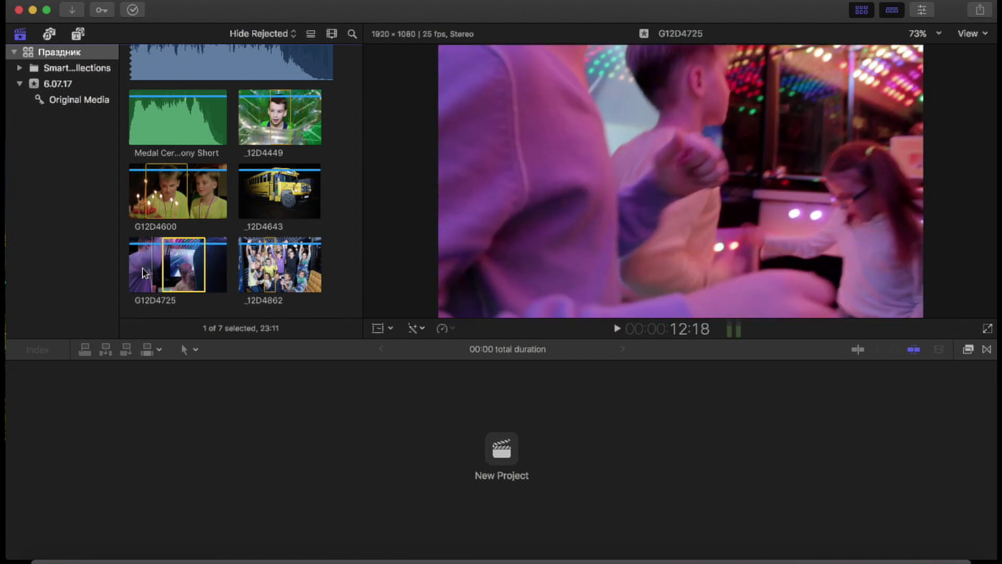
click(332, 34)
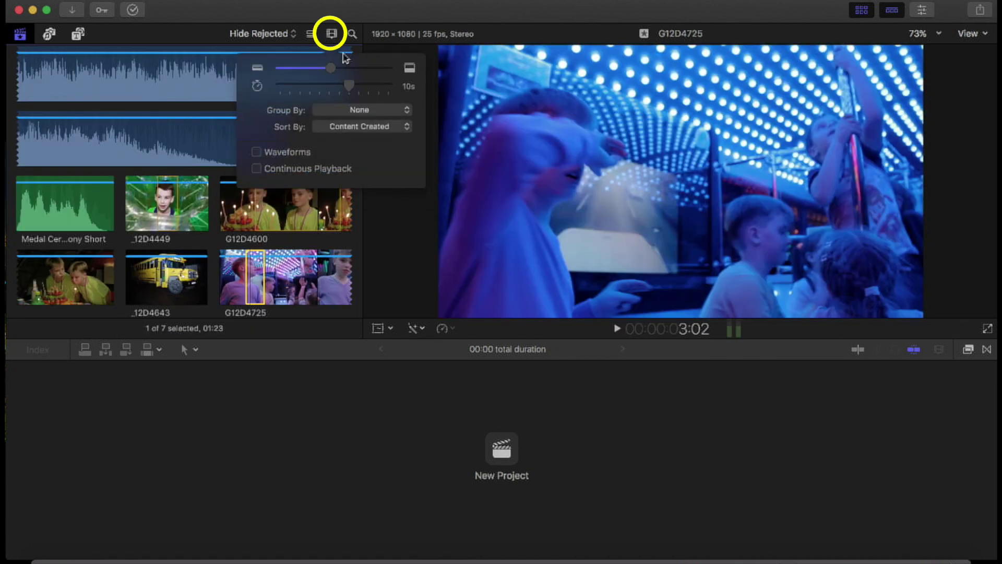
Step: Set browser filmstrips to 10s per thumbnail and show audio waveforms beneath the clips
mouse_move(348, 85)
mouse_down()
mouse_move(324, 85)
mouse_move(321, 62)
mouse_move(371, 71)
mouse_up()
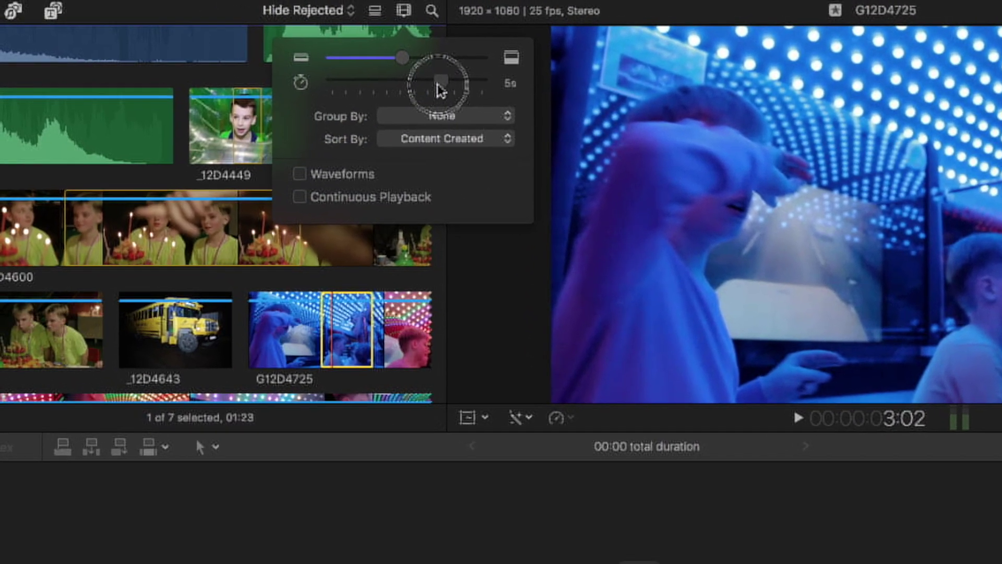
drag(440, 83, 428, 83)
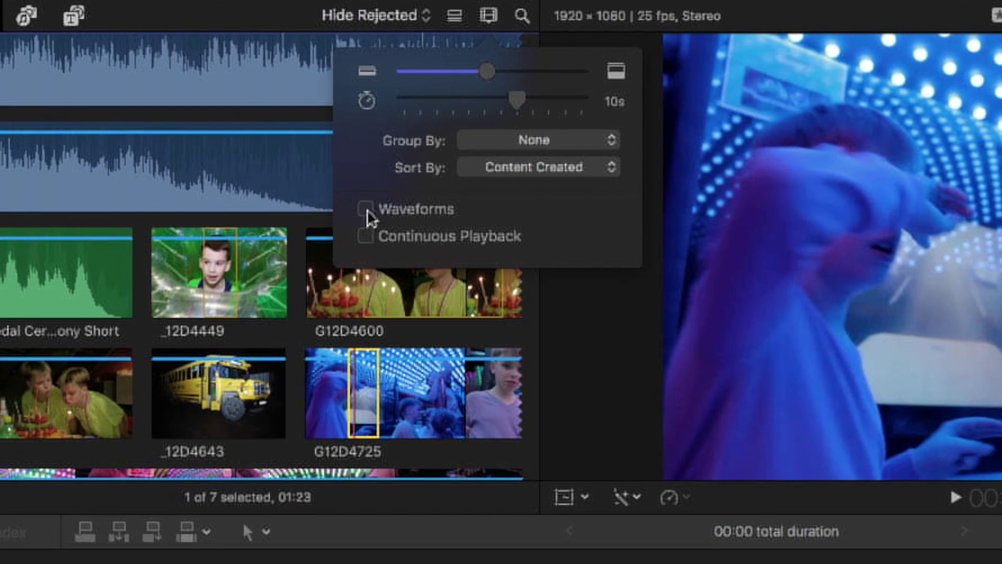
click(366, 210)
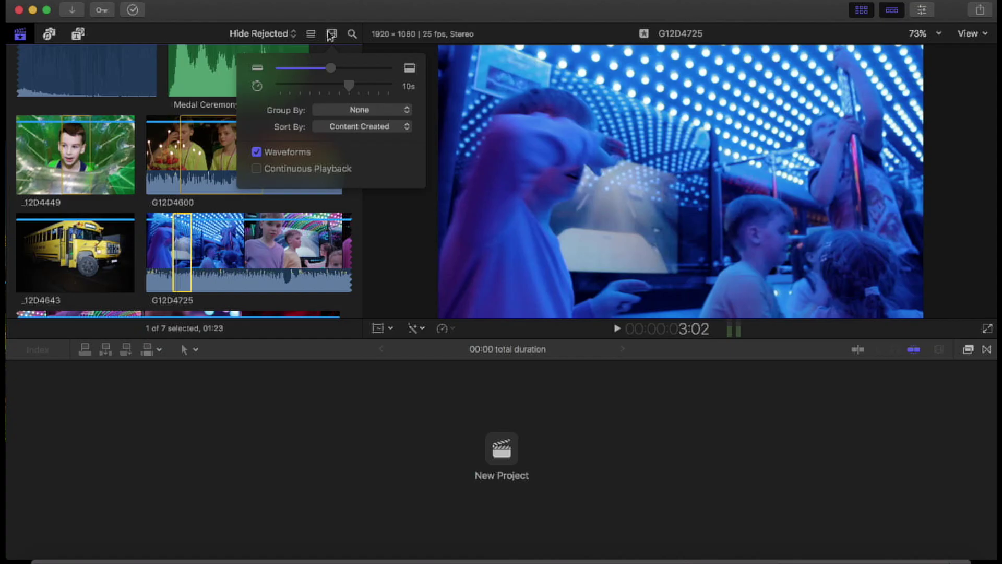
click(330, 34)
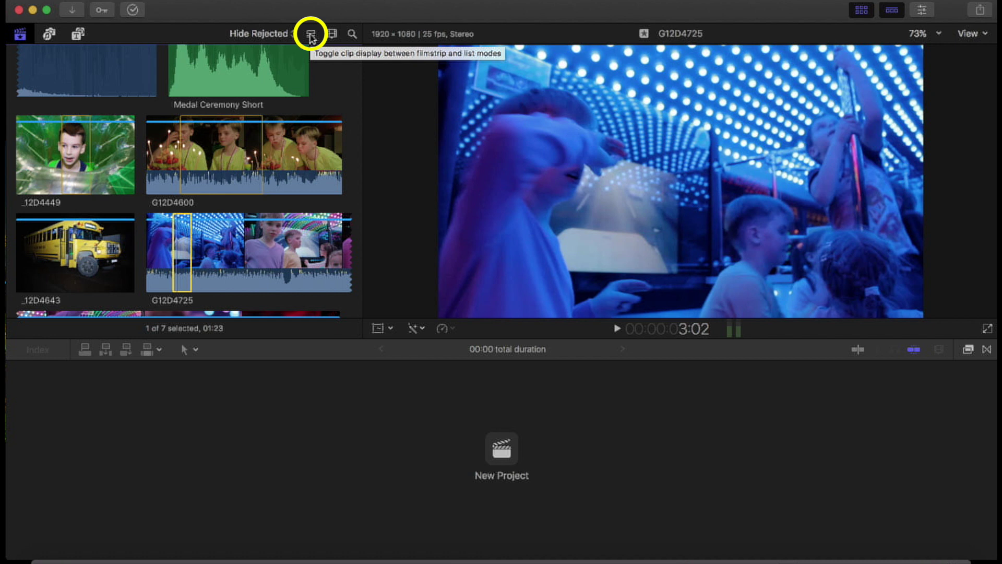
Step: Switch the browser to list view, scan its columns, play G12D4600, then step to G12D4725
click(311, 37)
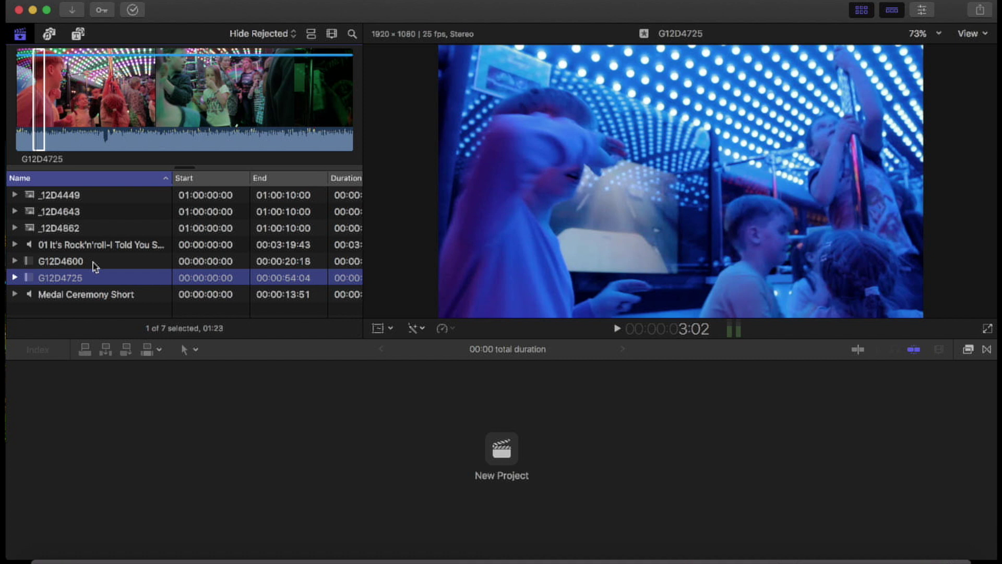
scroll(291, 260, right, 2)
scroll(290, 259, right, 4)
scroll(291, 260, right, 4)
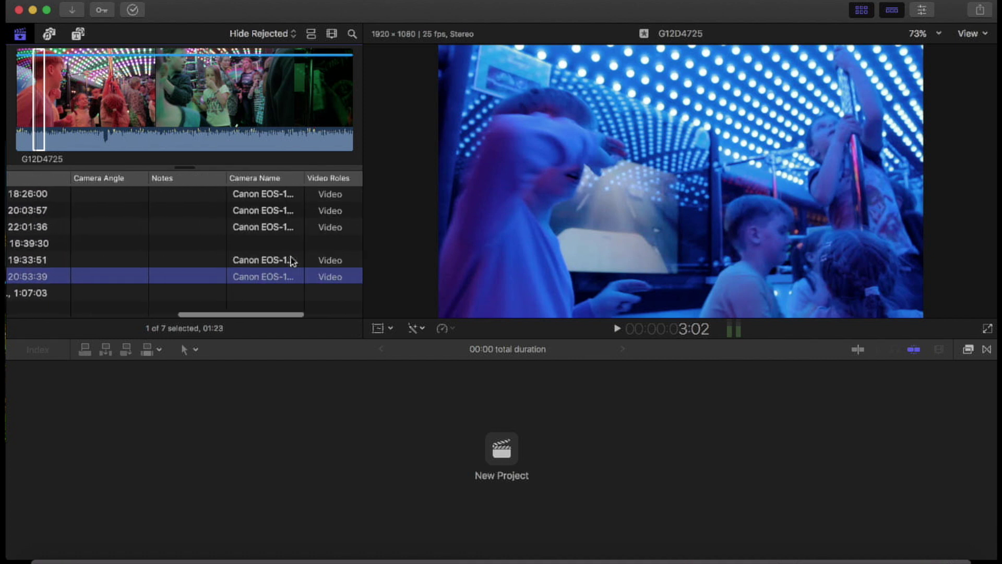
scroll(292, 260, right, 3)
scroll(293, 261, right, 2)
scroll(292, 260, left, 3)
scroll(293, 260, left, 5)
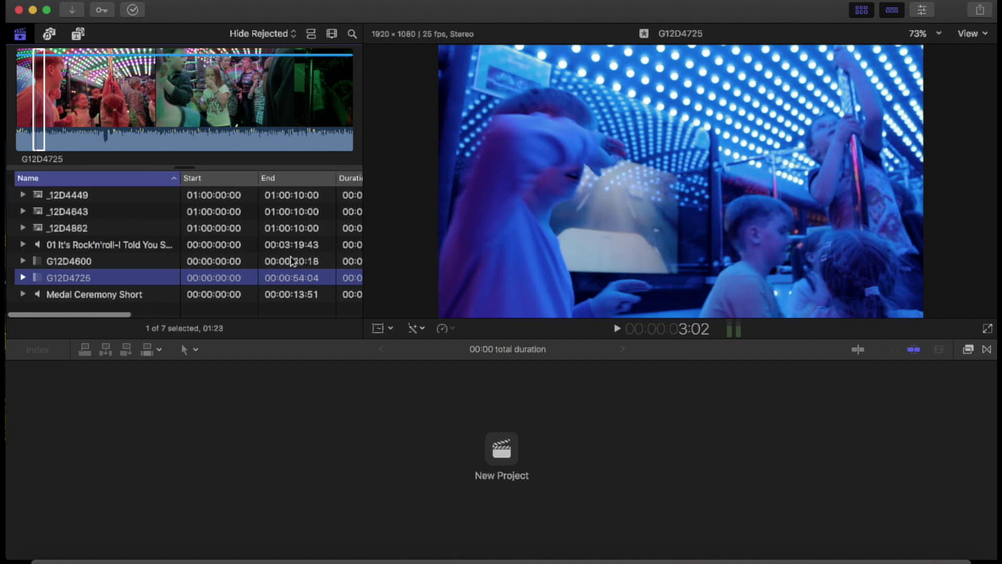
scroll(293, 260, left, 2)
click(47, 261)
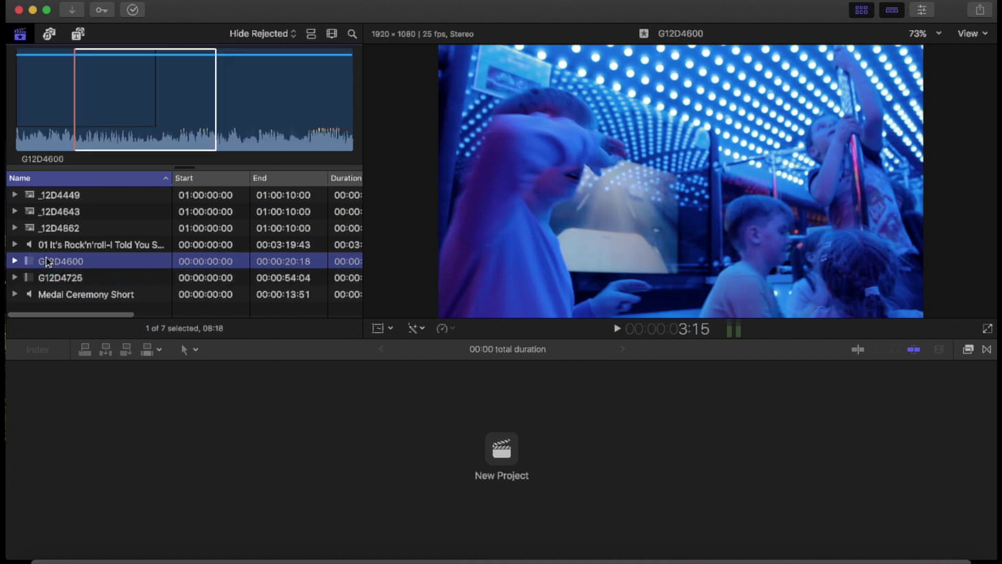
key(space)
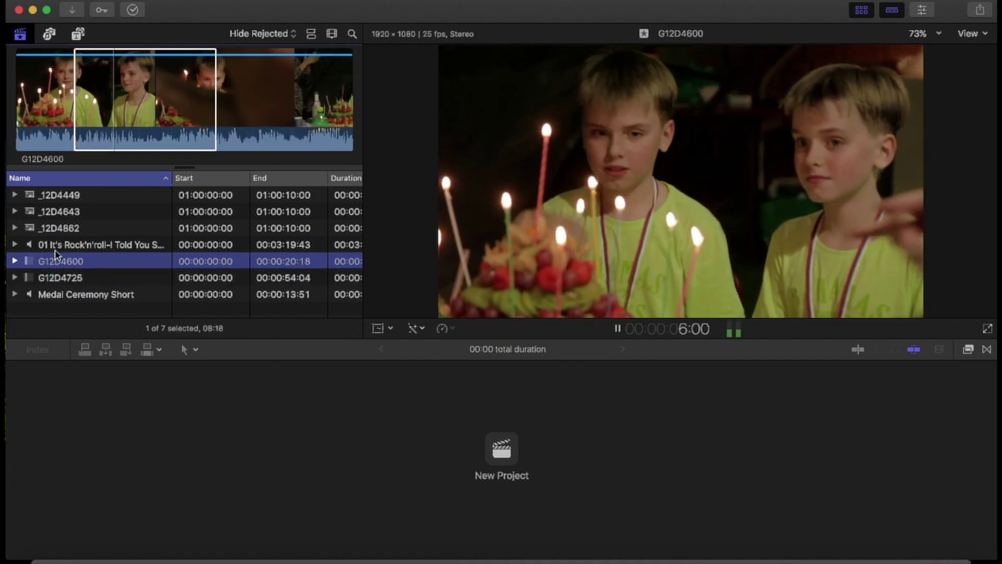
key(Down)
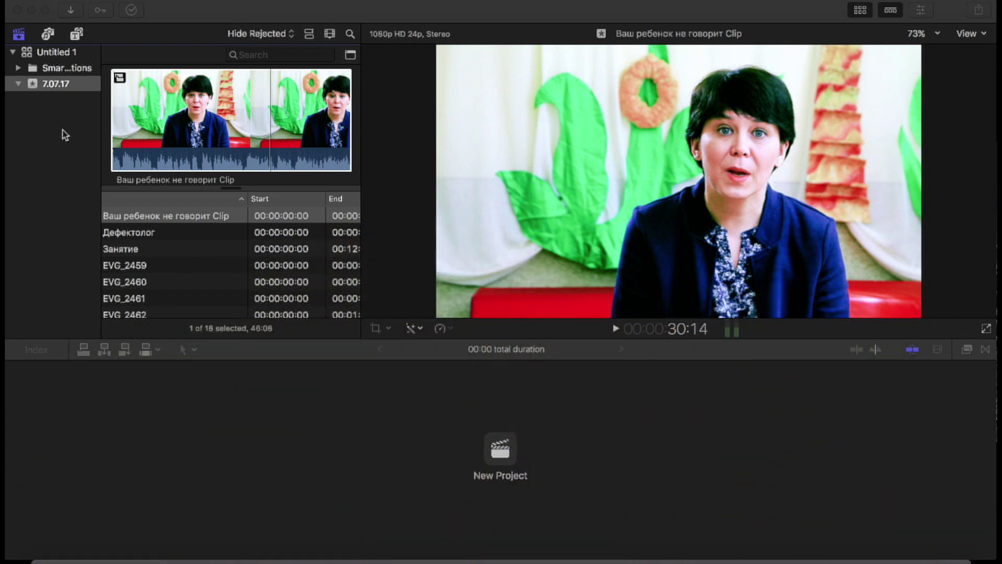
Step: Mark a range ending at 00:20 in the Дефектолог clip
click(154, 233)
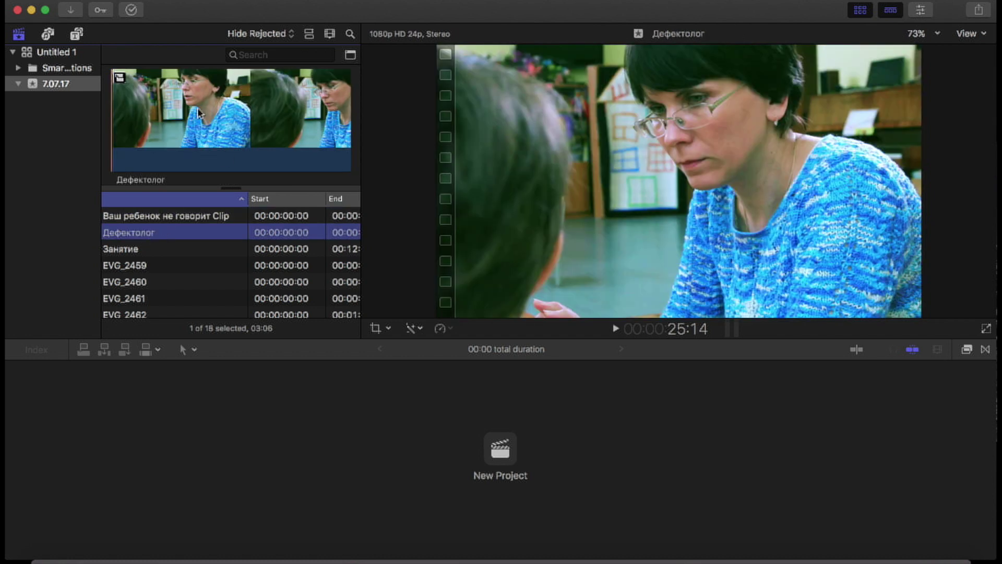
click(181, 111)
drag(180, 110, 197, 110)
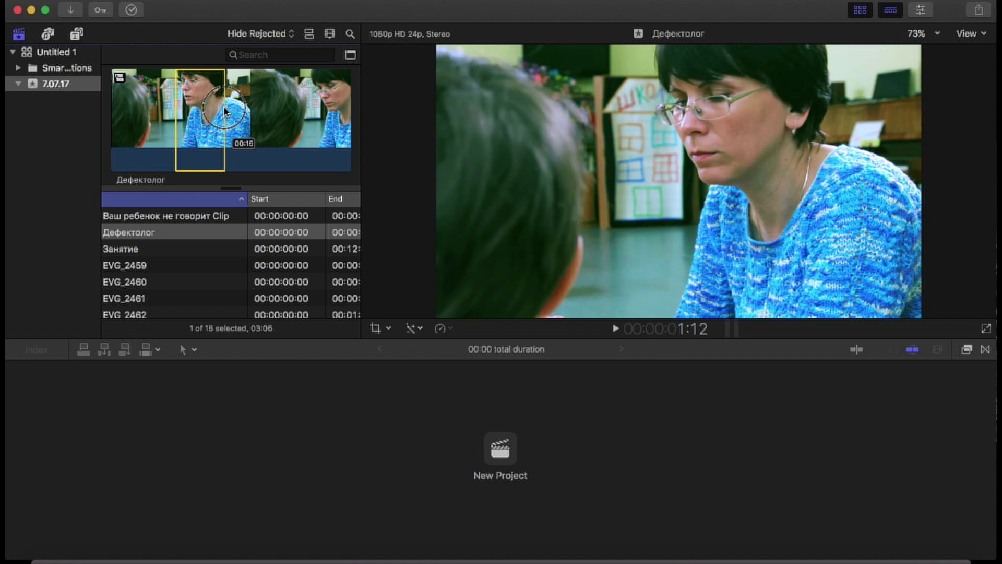
mouse_move(198, 110)
mouse_down()
mouse_move(282, 112)
mouse_move(264, 109)
mouse_up()
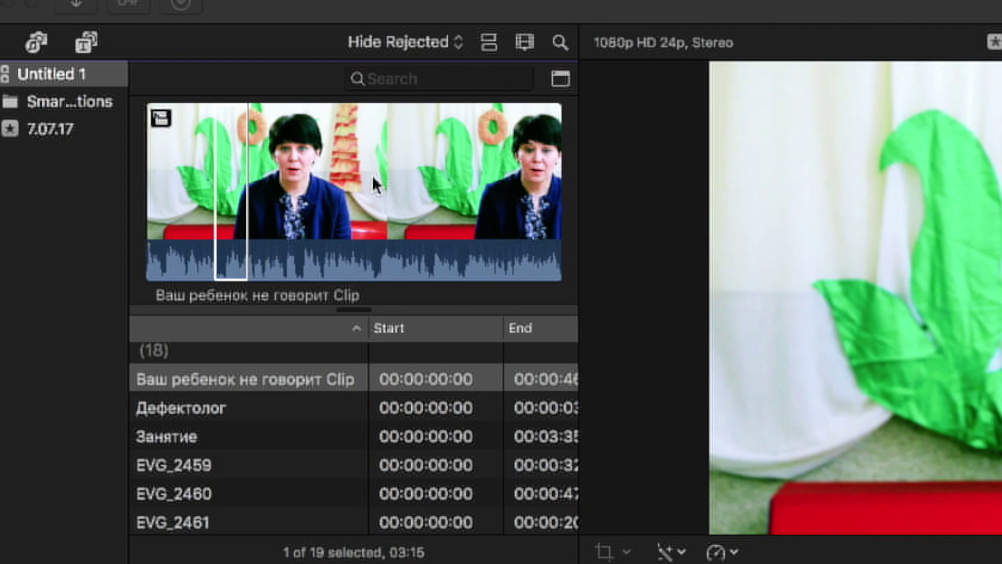
Step: Set a 10:01 range in Ваш ребенок не говорит Clip with I and O, and mark it Favorite
click(375, 184)
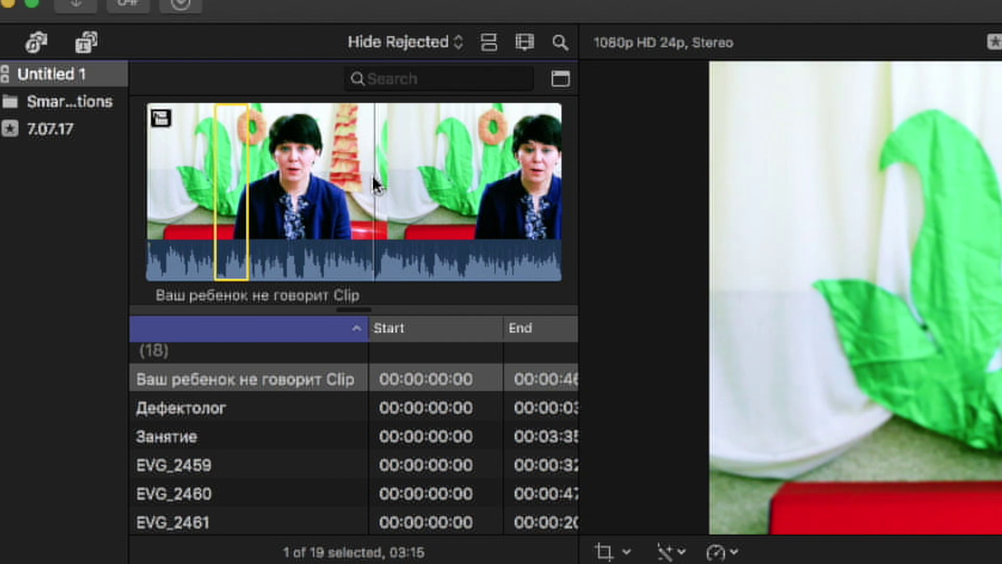
key(i)
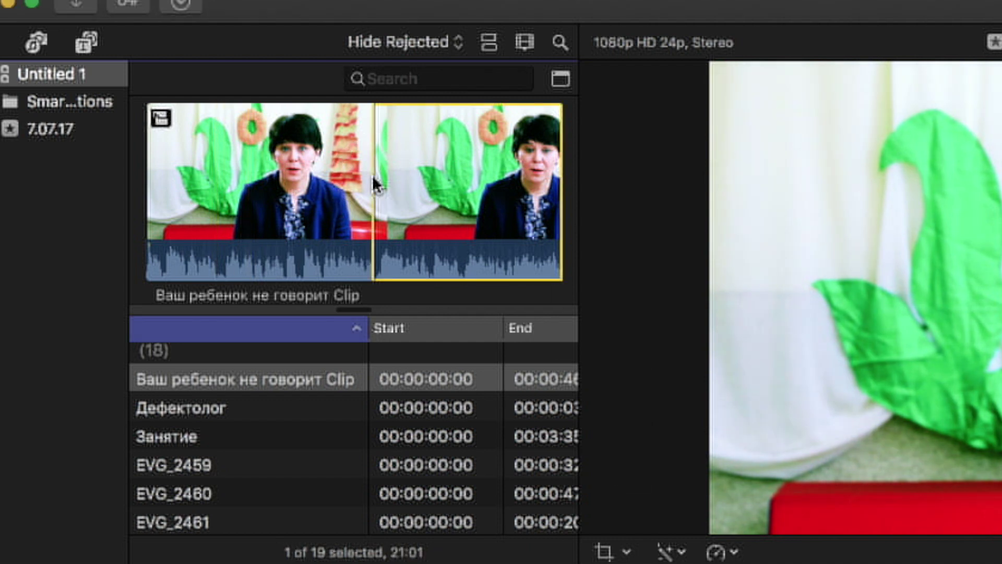
click(466, 190)
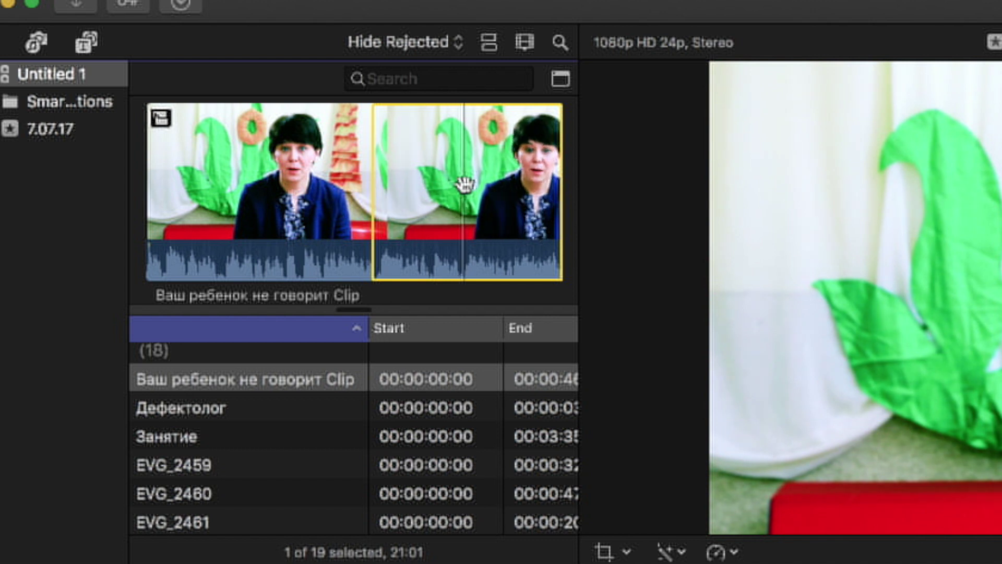
key(o)
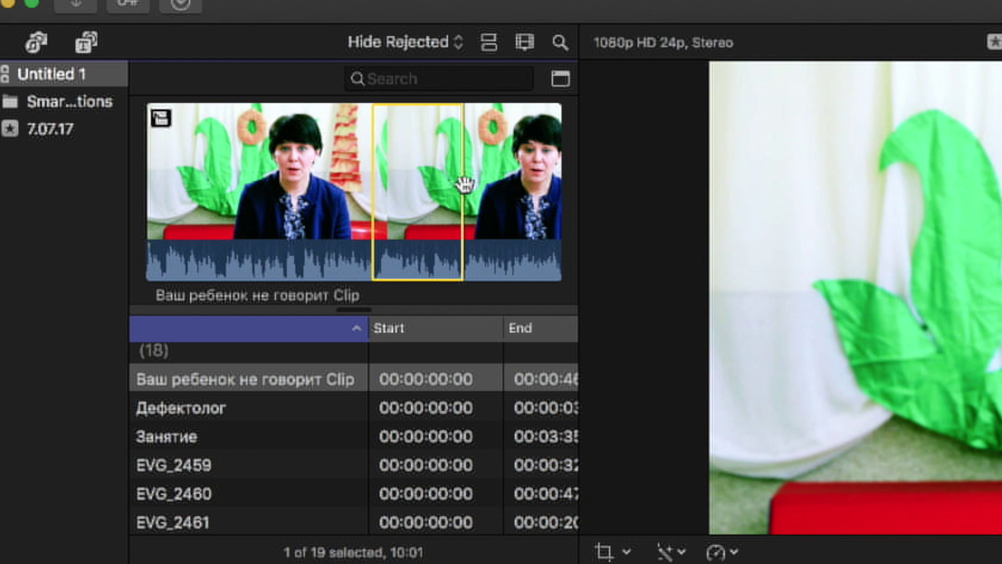
key(f)
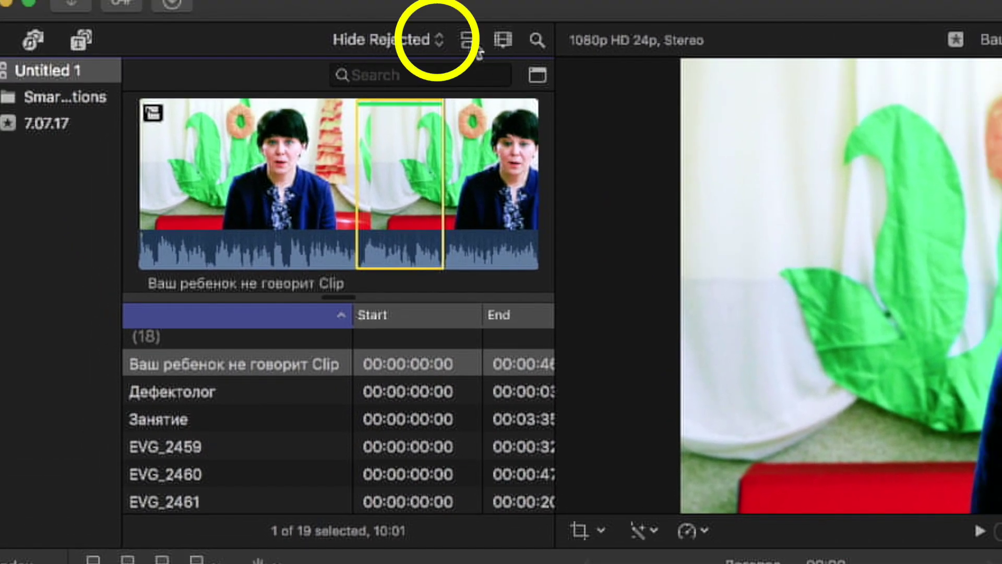
Step: Filter the browser to Favorites, then return the filter to Hide Rejected
click(441, 40)
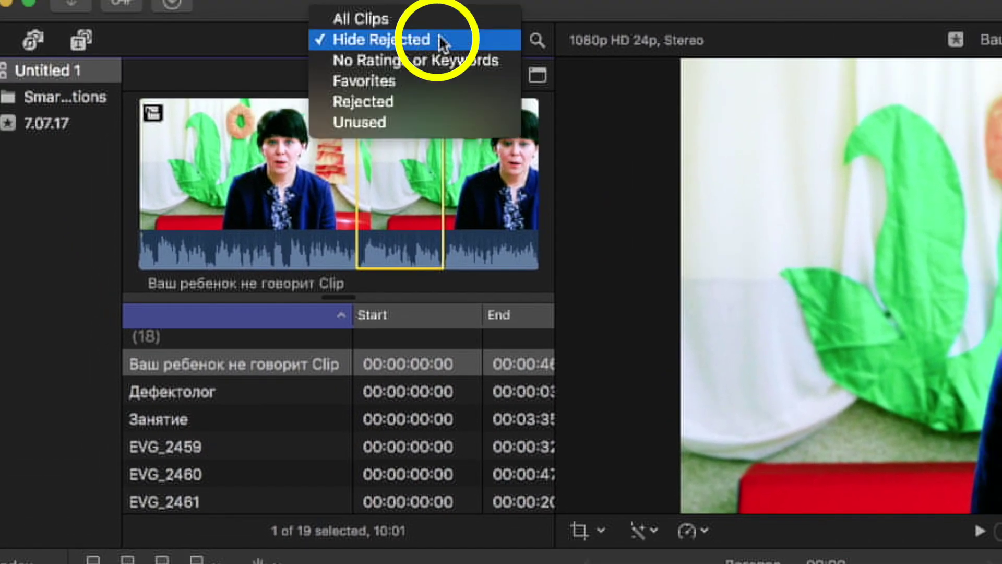
click(398, 80)
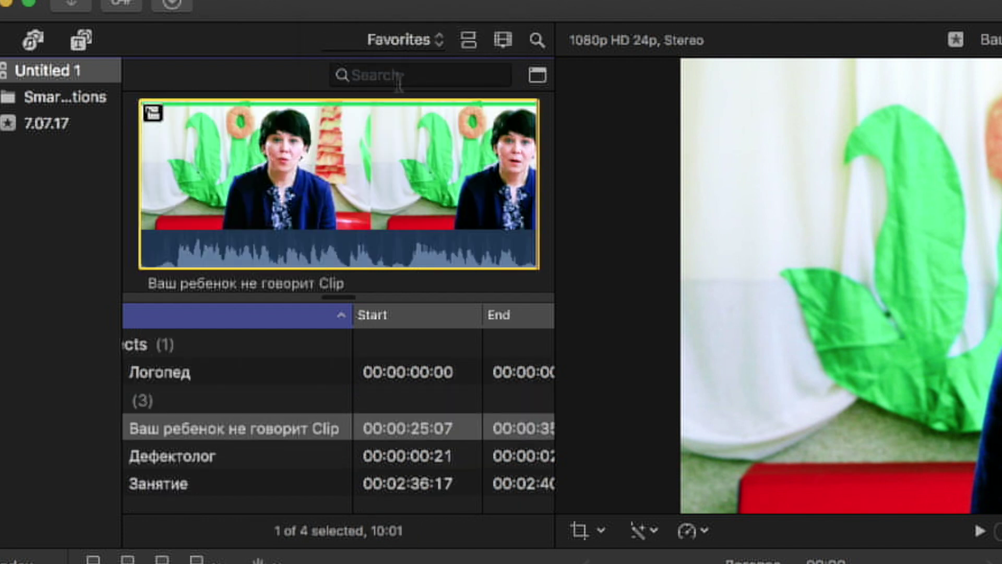
key(ctrl+f)
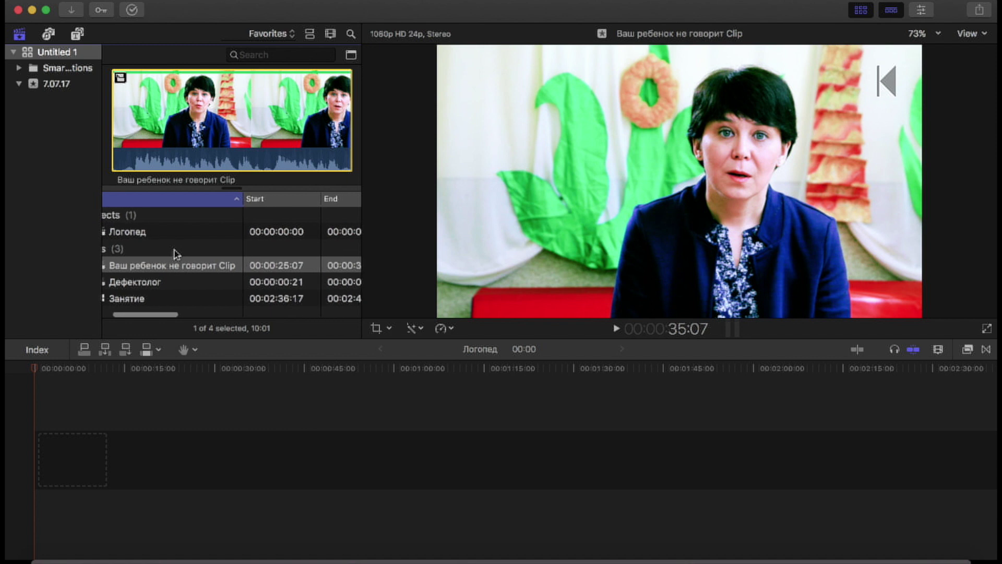
scroll(177, 255, right, 1)
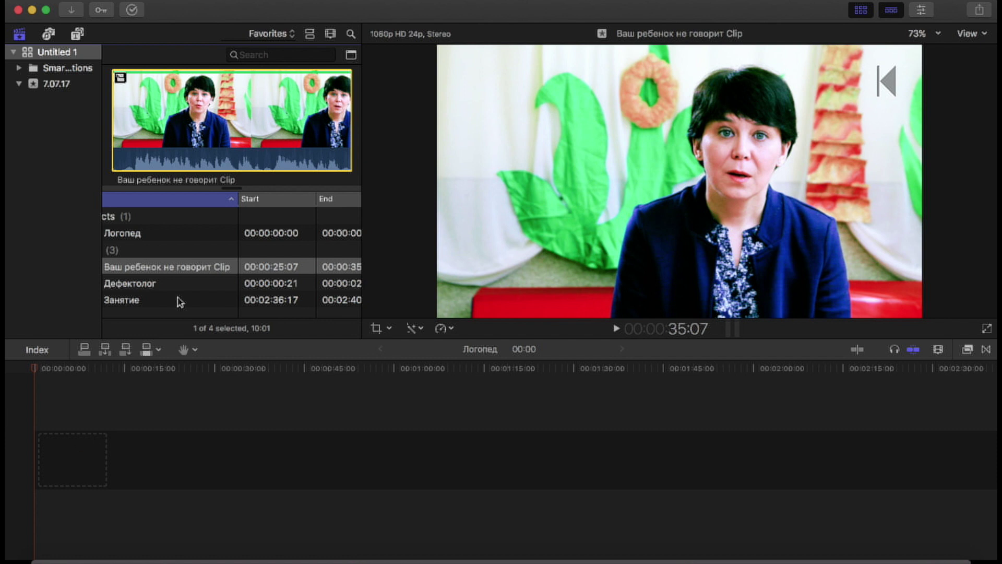
click(270, 34)
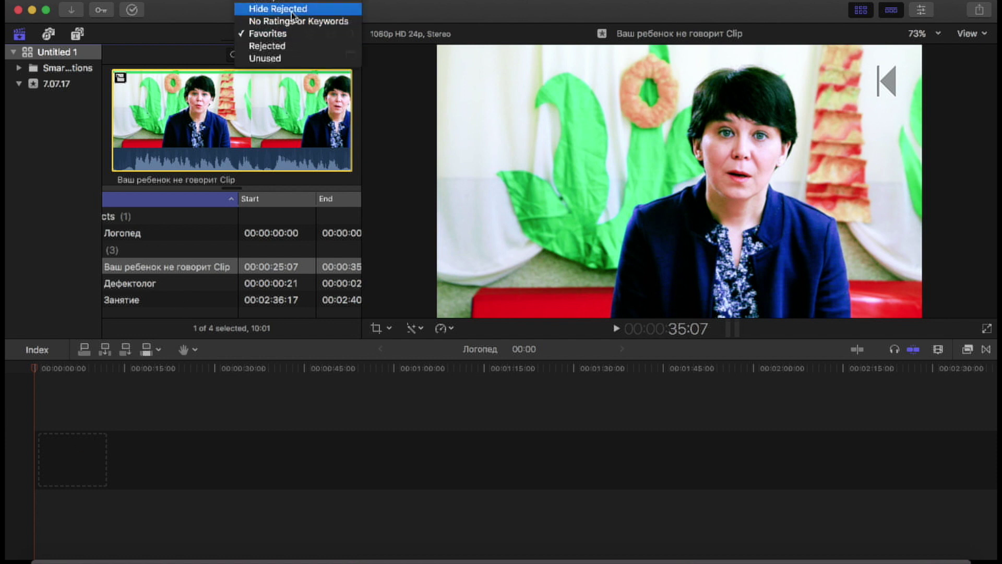
click(292, 9)
click(289, 34)
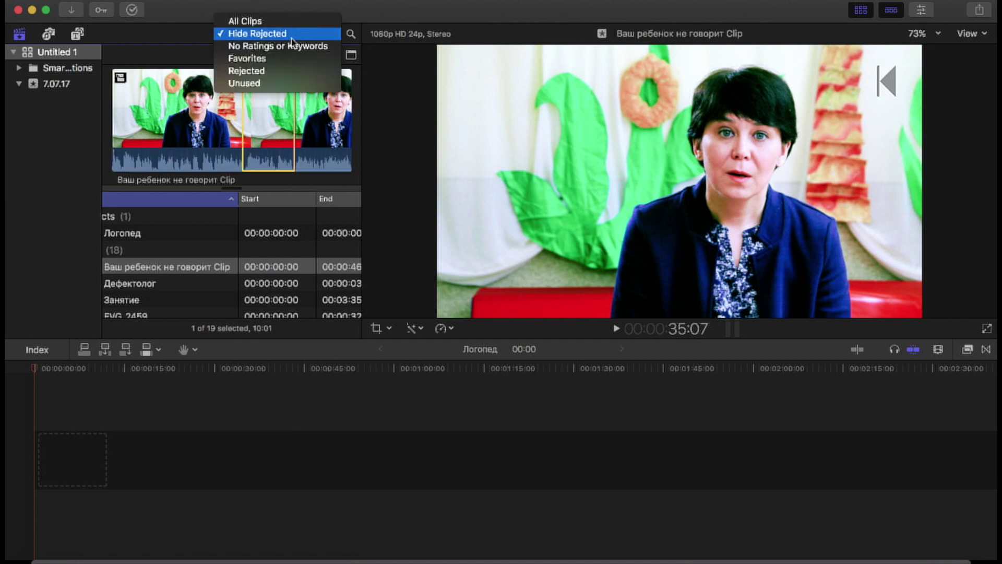
key(Escape)
Step: Create a new project in the 7.07.17 event and name it Логопед
click(52, 84)
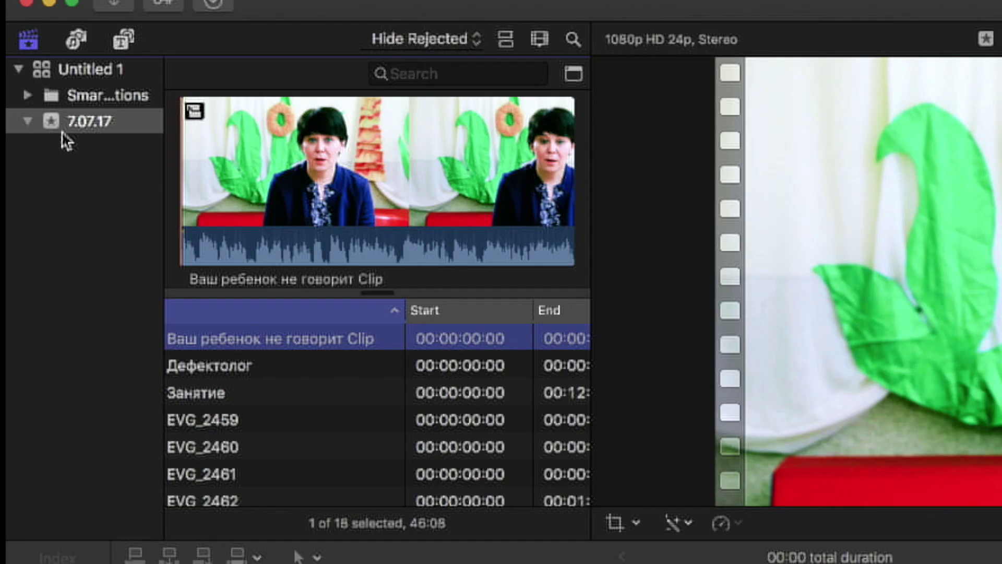
right_click(56, 123)
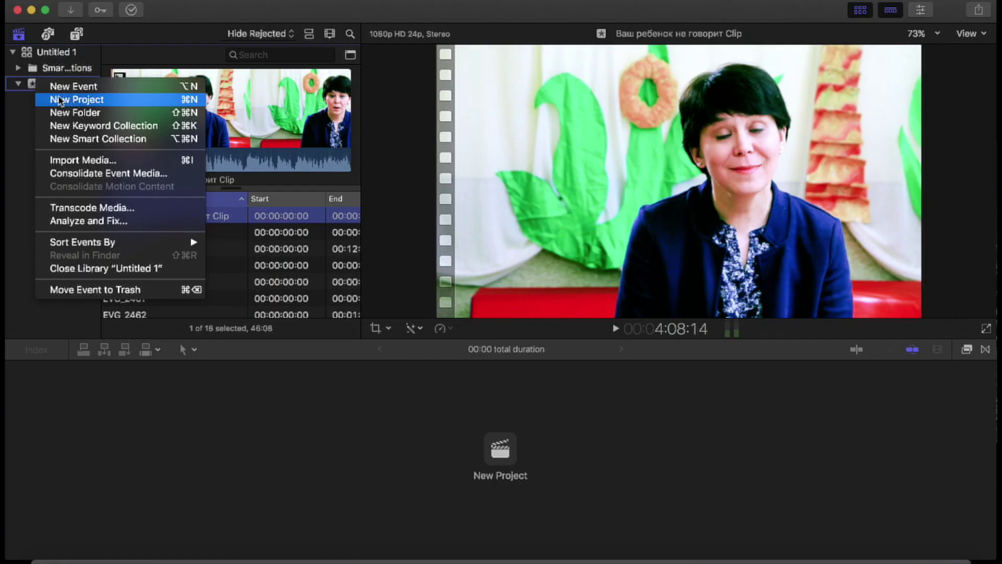
click(95, 147)
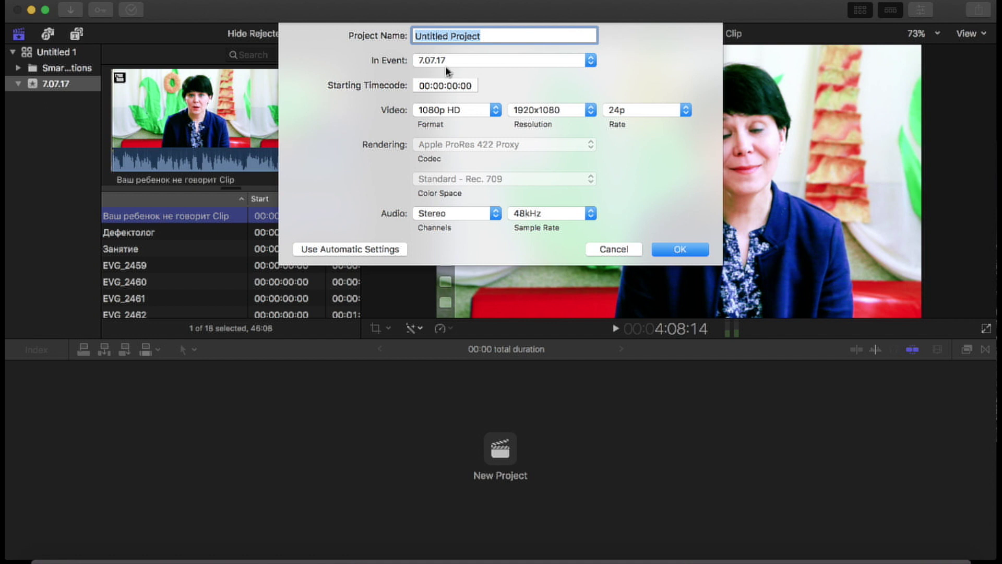
key(BackSpace)
text(Лого)
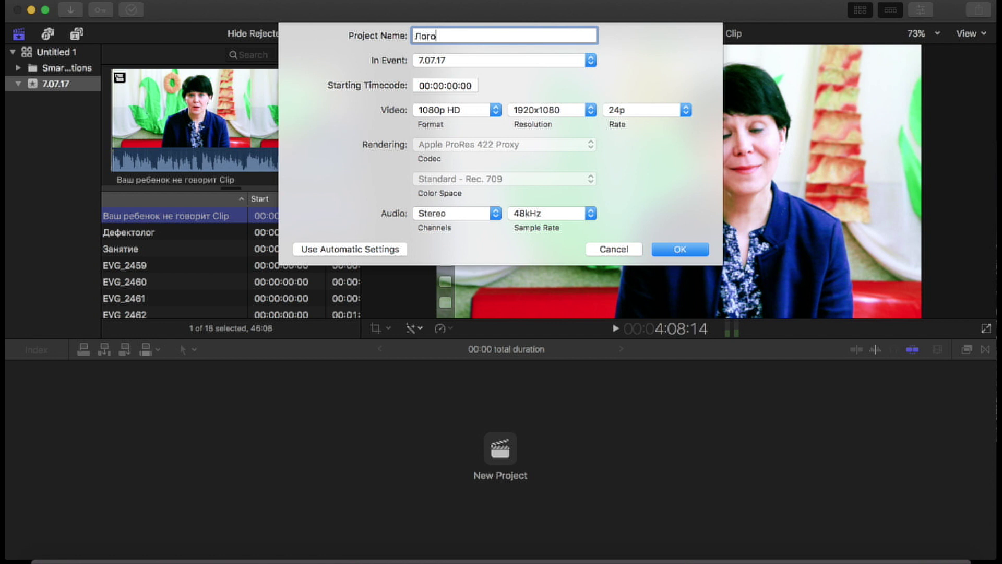
text(не)
click(680, 255)
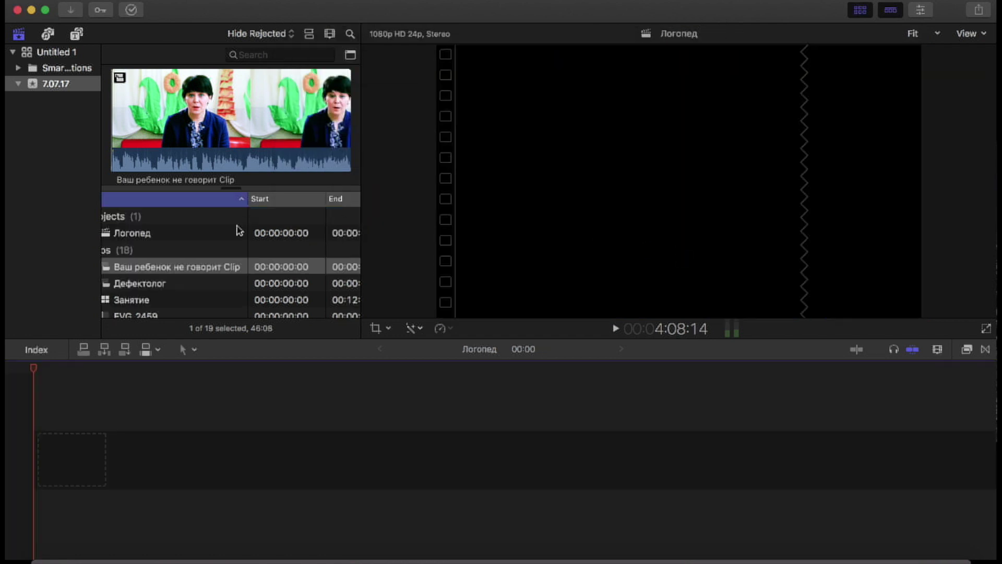
Step: Append the Занятие and Ваш ребенок не говорит Clip clips to the Логопед timeline
super+click(134, 301)
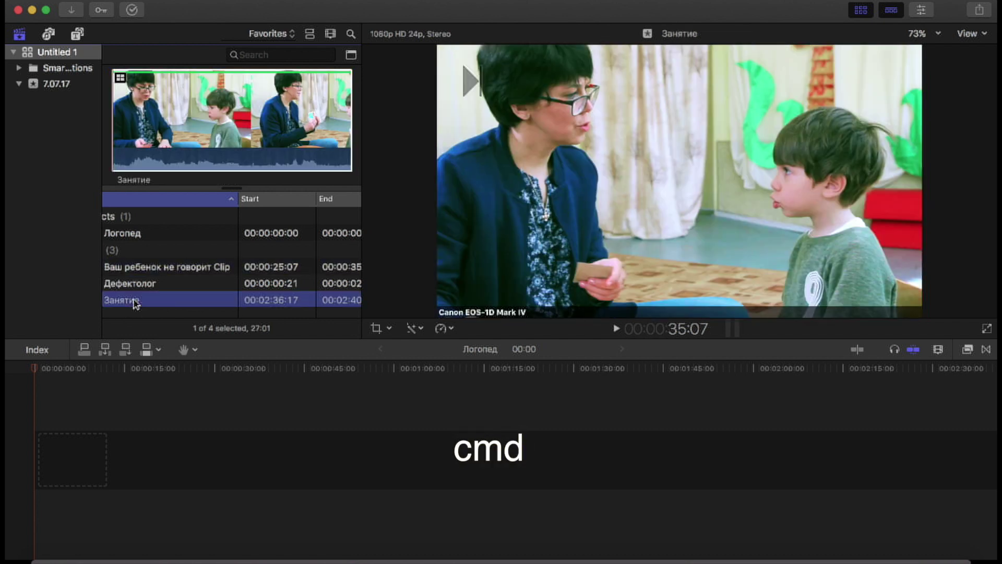
super+click(145, 270)
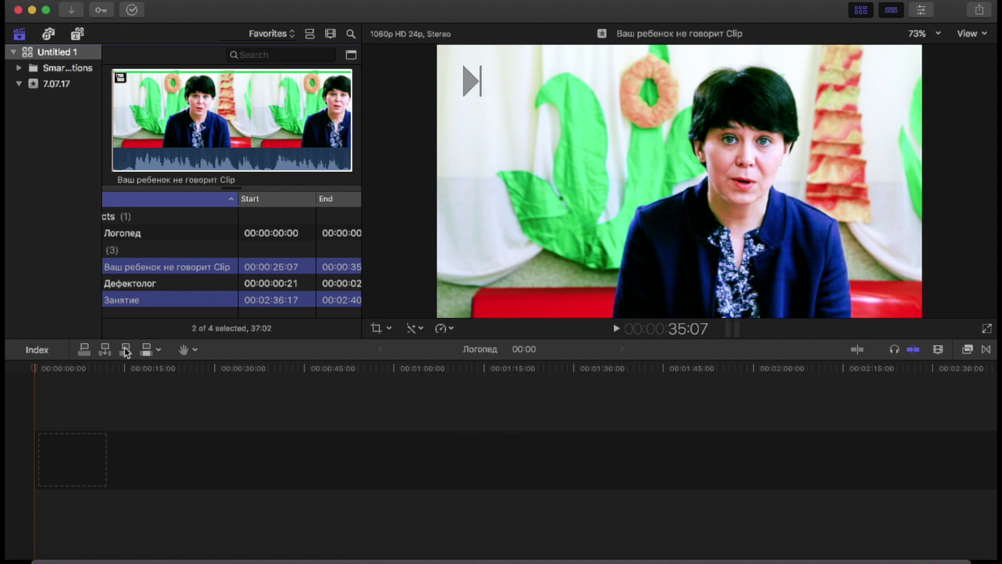
click(126, 349)
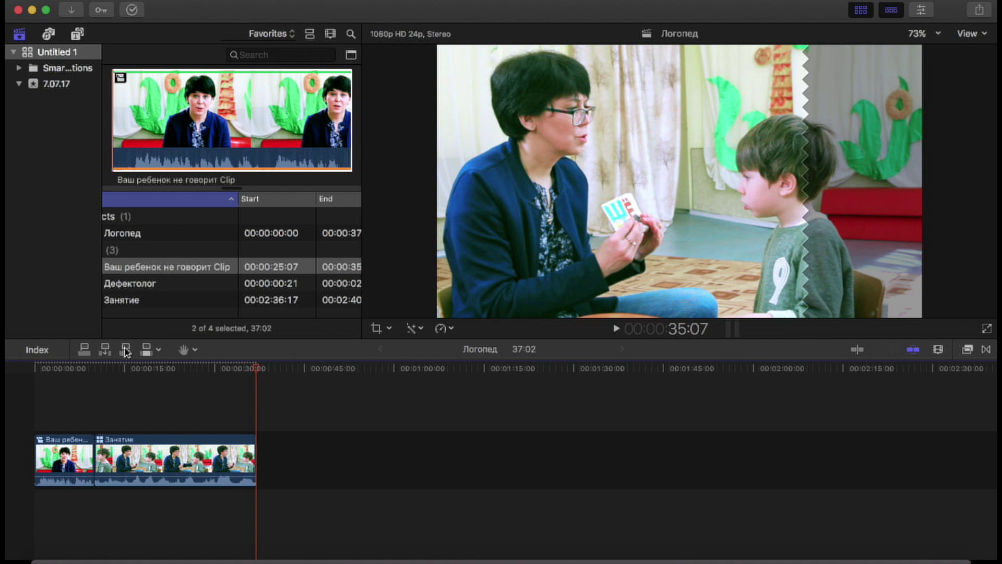
Step: Fit the whole project in the timeline and play it back from about 5 seconds
key(shift+z)
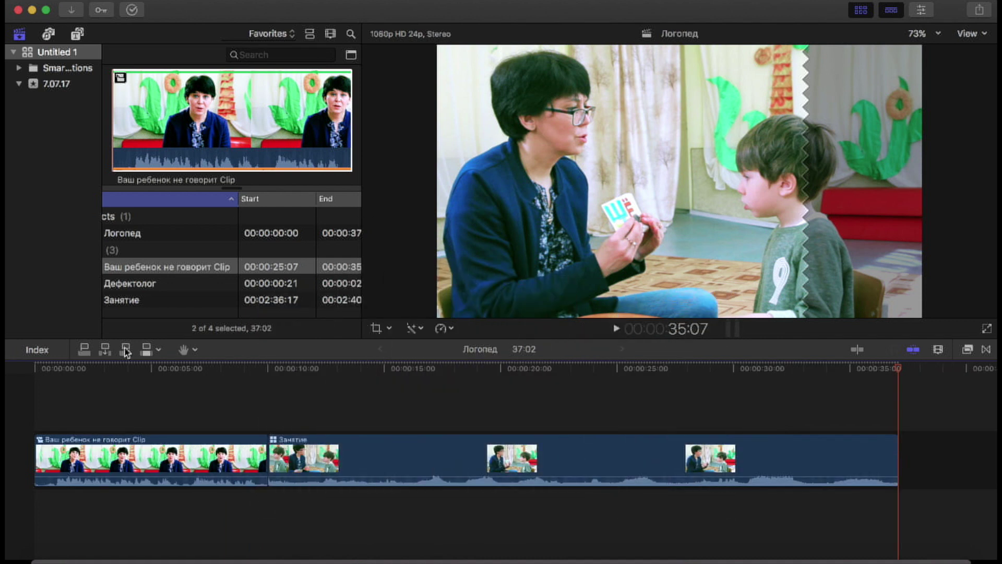
click(173, 514)
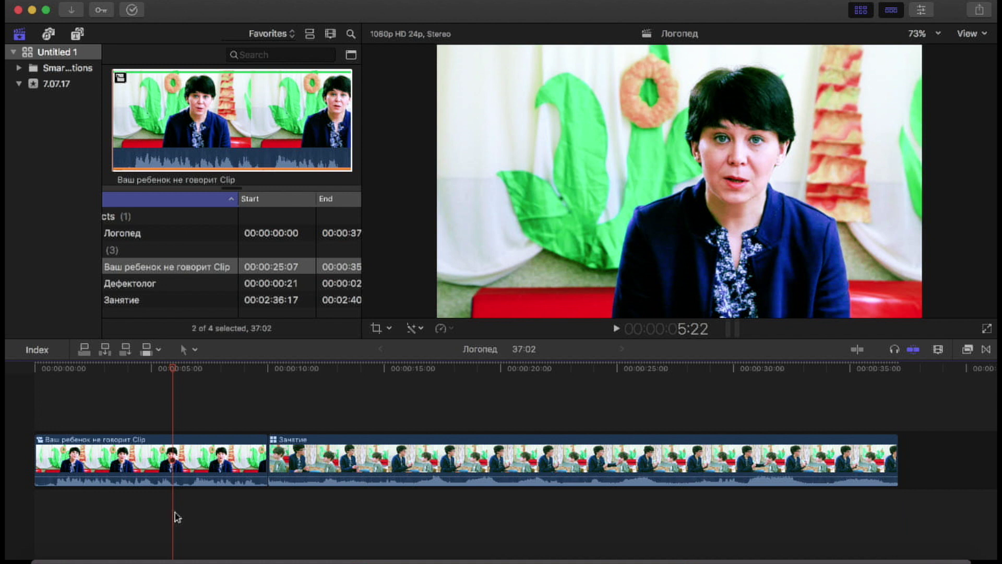
key(space)
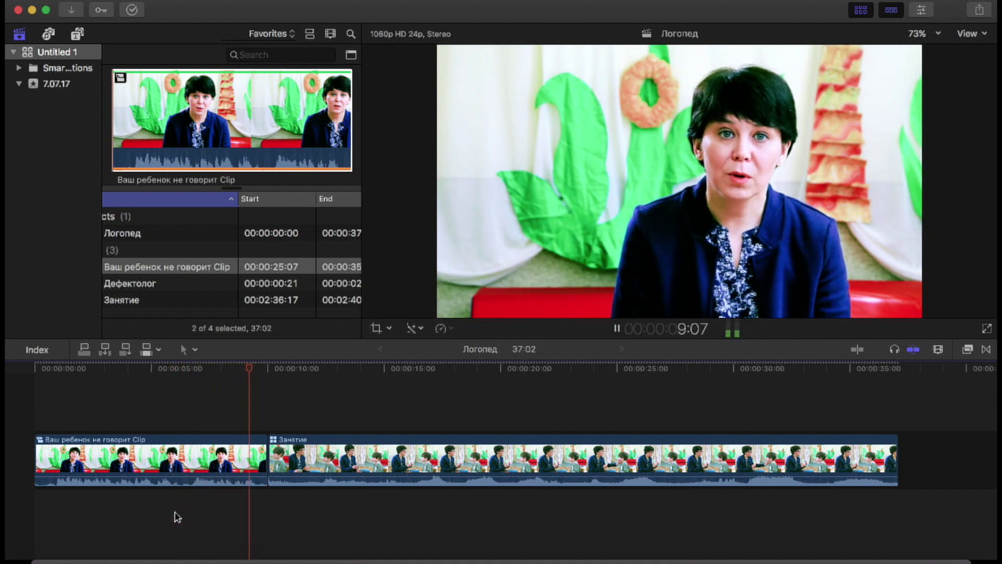
key(space)
click(33, 524)
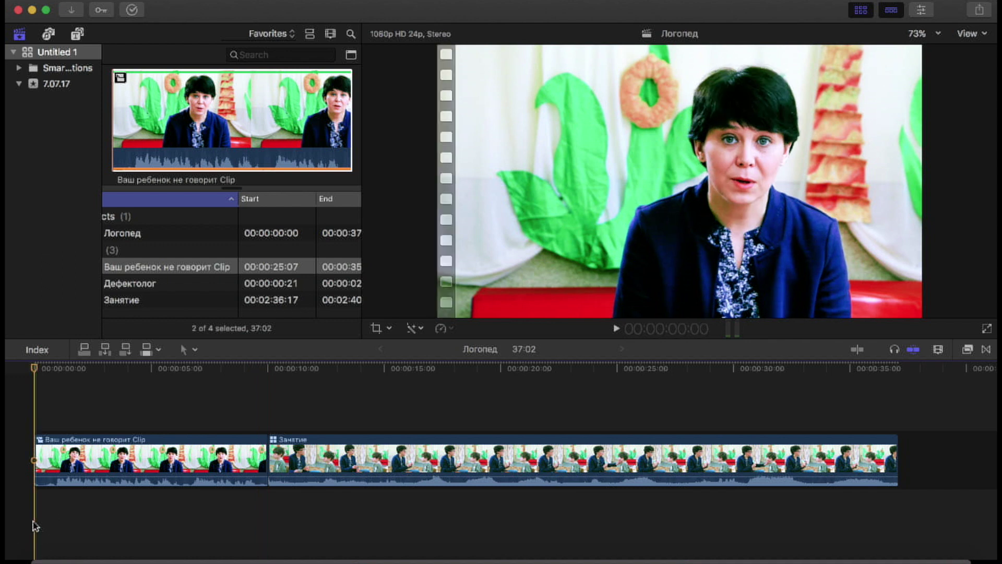
key(space)
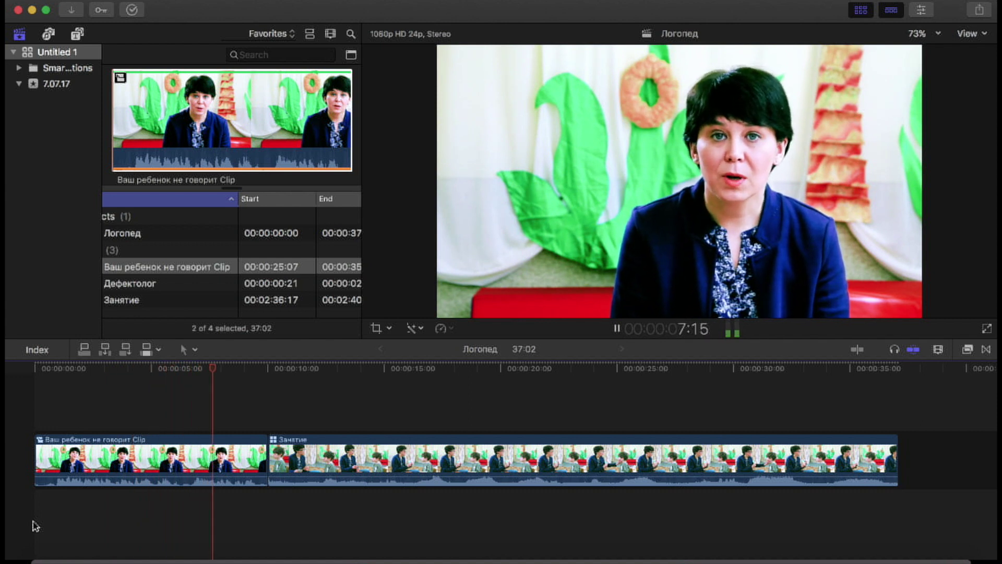
key(space)
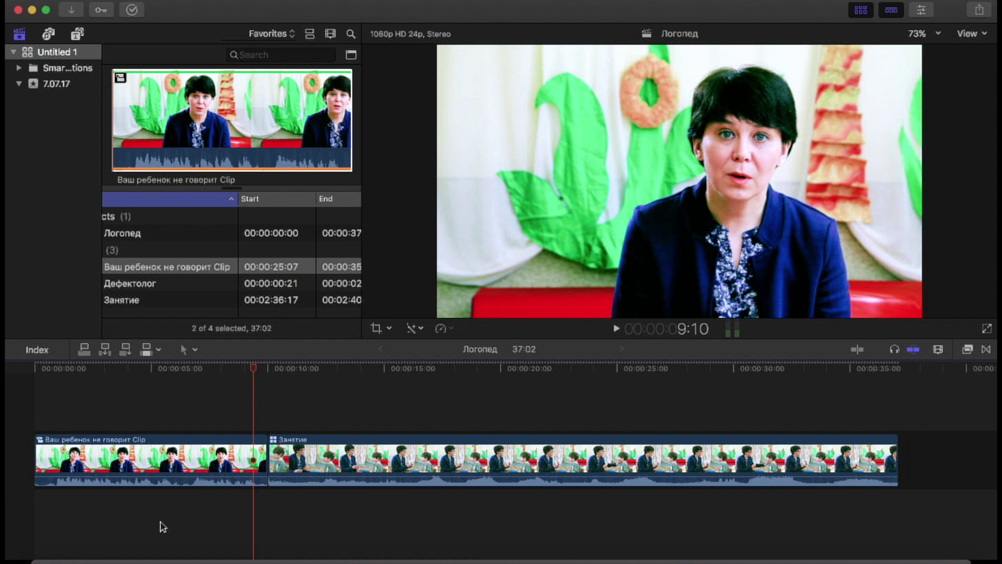
click(183, 513)
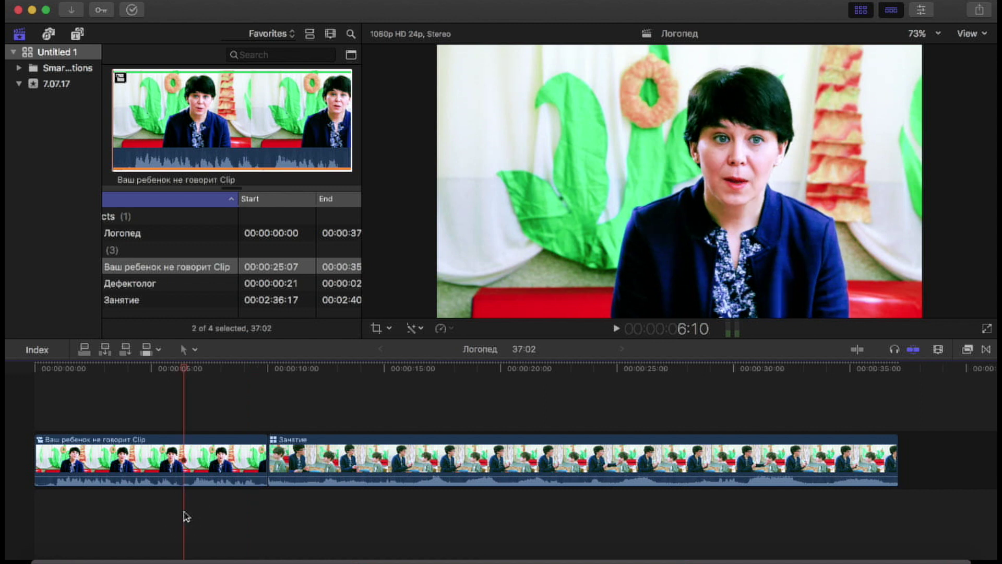
key(Right)
key(Right)
key(Right)
key(Right)
key(Right)
key(Right)
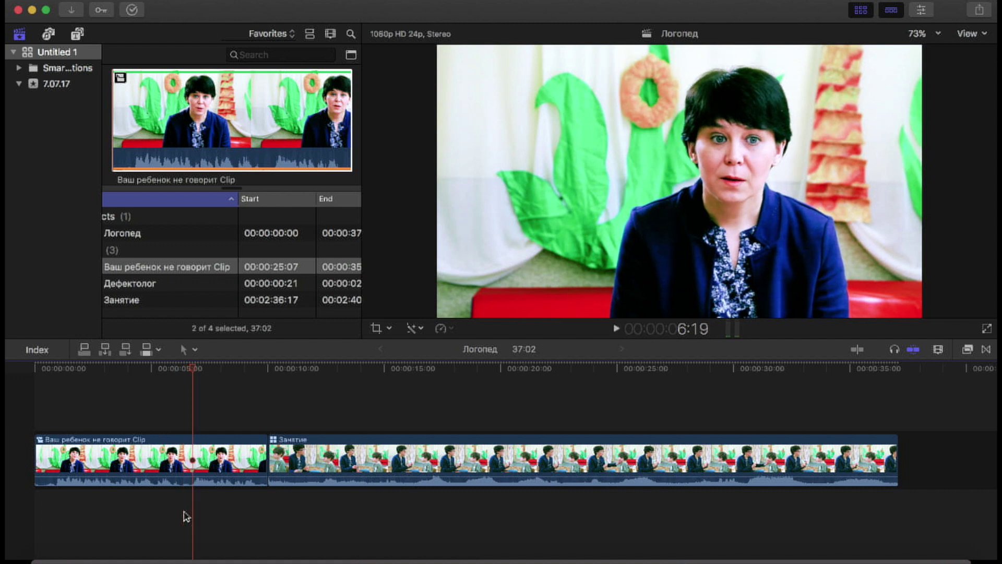
key(Left)
key(Left)
key(Left)
key(Left)
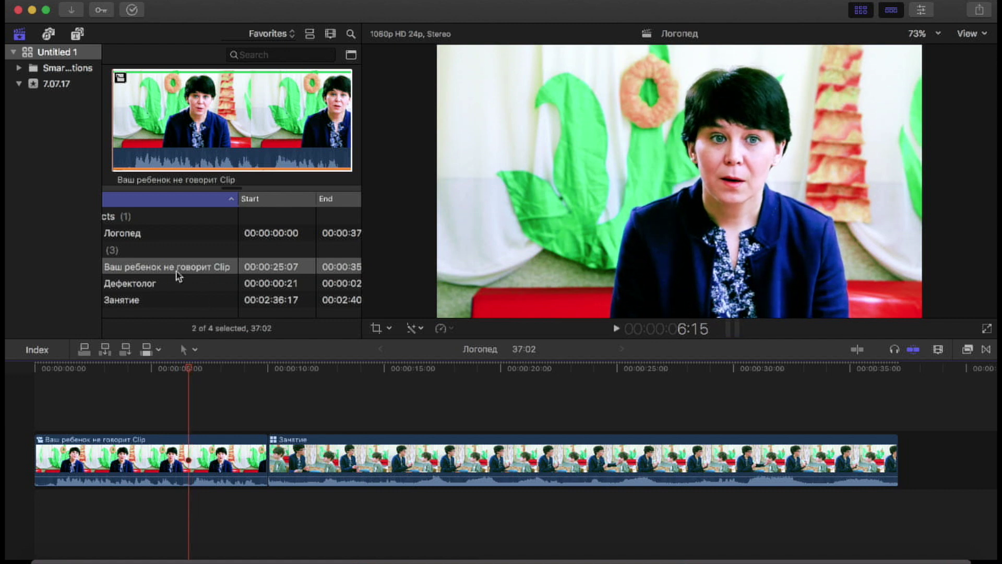
click(142, 287)
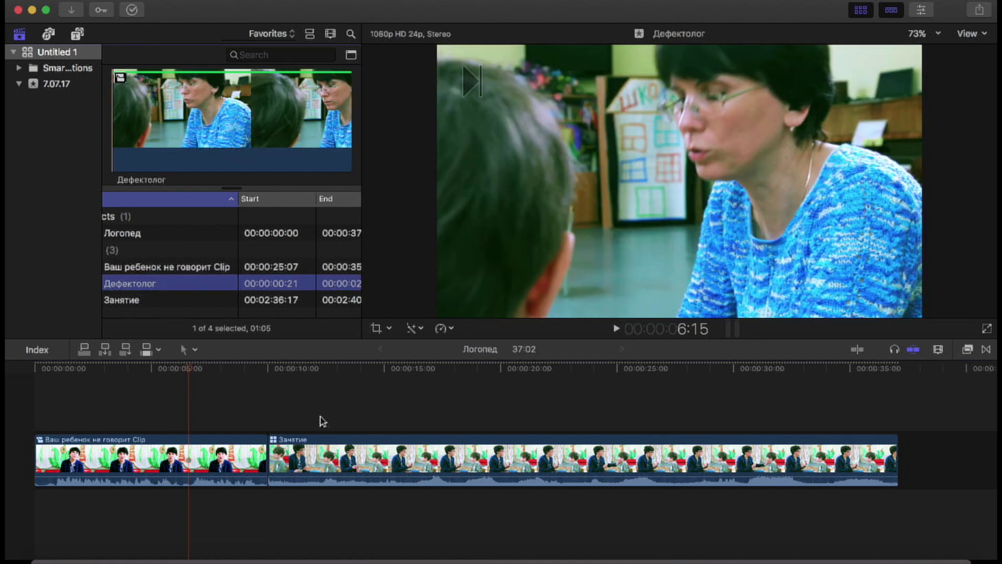
click(135, 303)
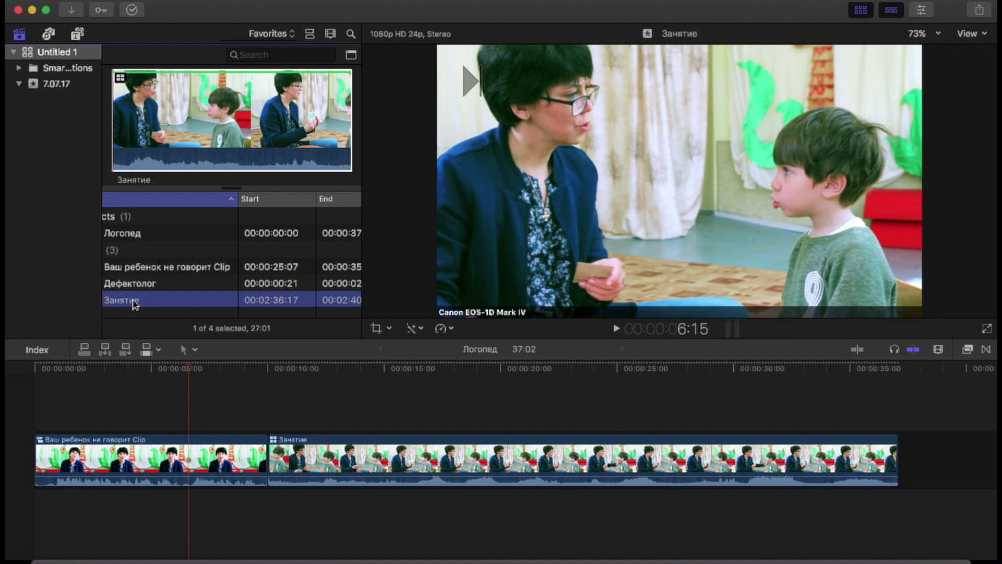
Step: Connect the Занятие and Дефектолог clips above the main storyline
click(84, 349)
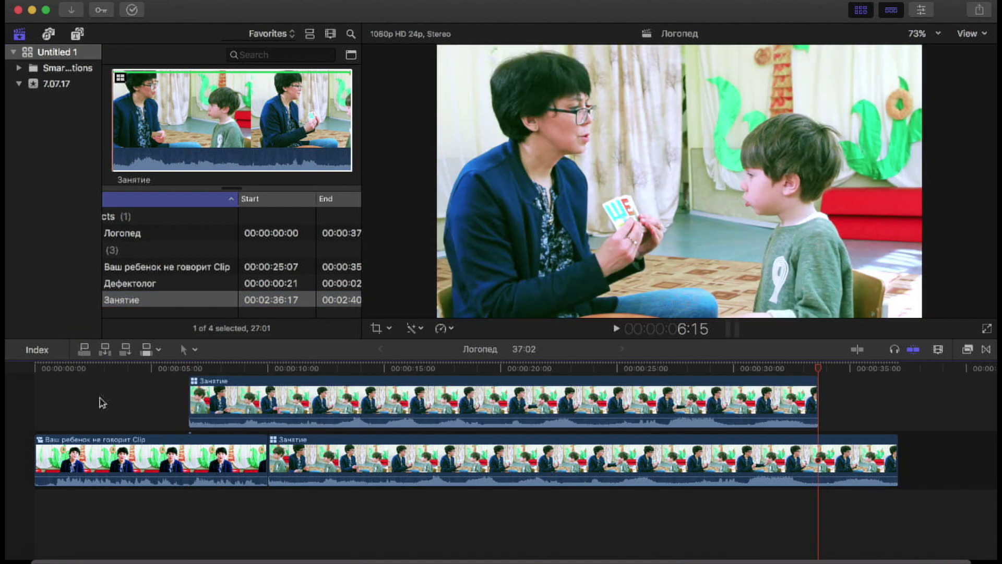
scroll(126, 467, up, 1)
scroll(131, 471, up, 1)
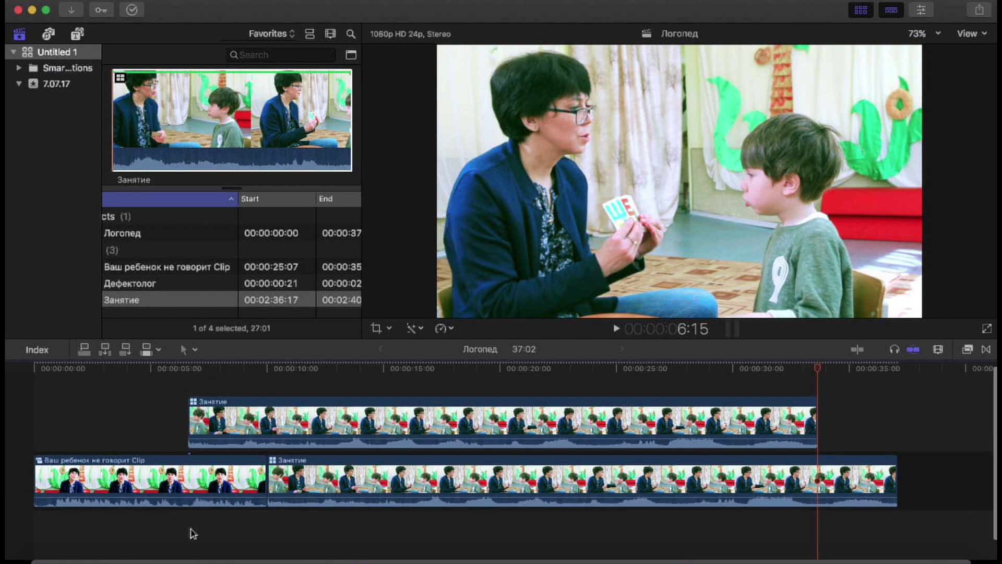
click(150, 286)
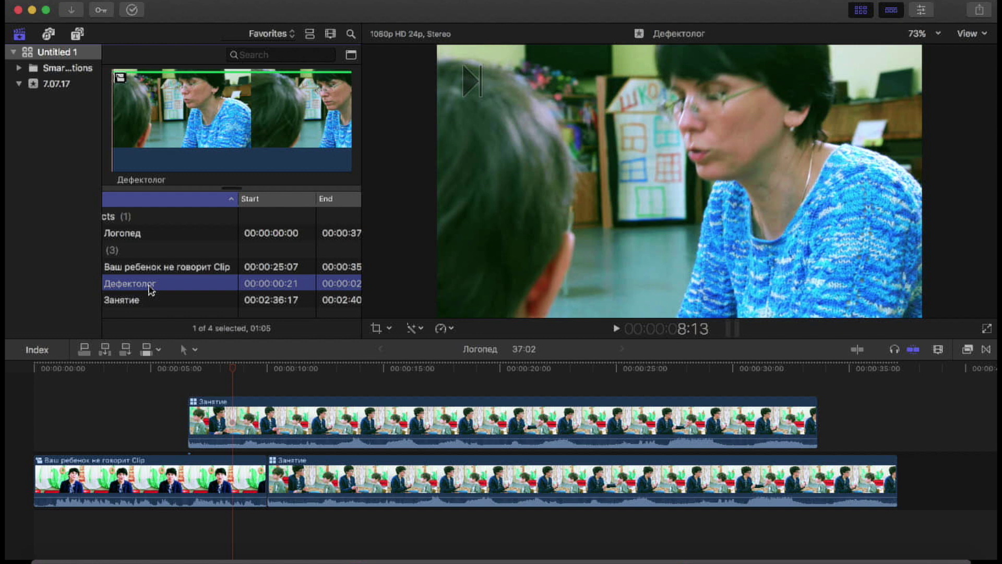
click(85, 353)
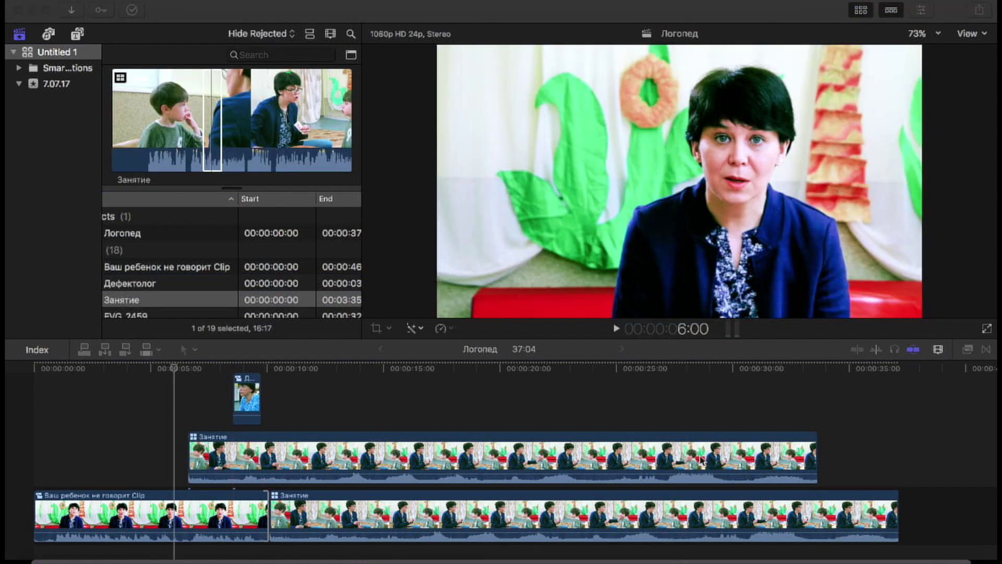
Step: Trim the connected Занятие clip's end, play back the edit, and mark a range on Занятие
drag(816, 457, 255, 468)
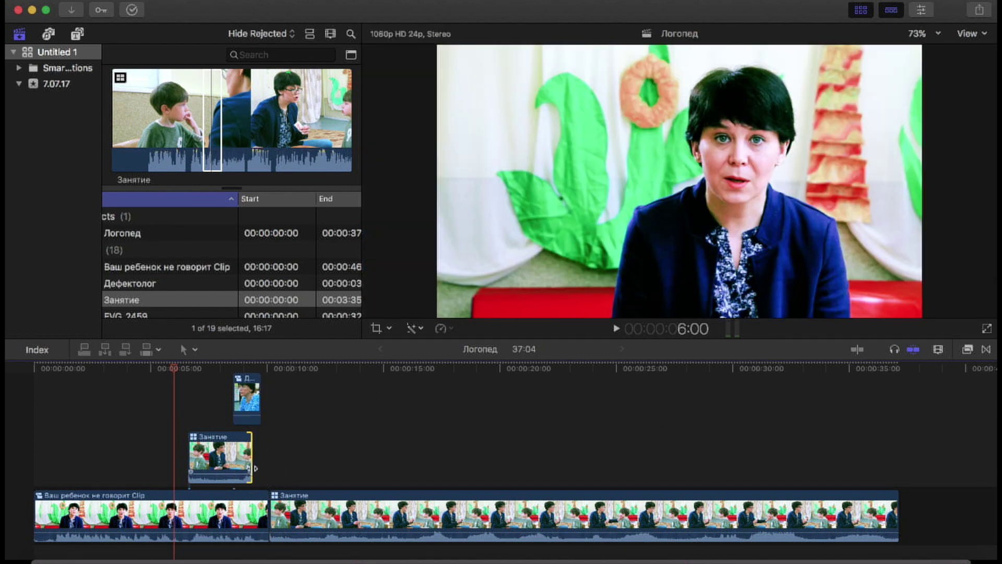
click(175, 403)
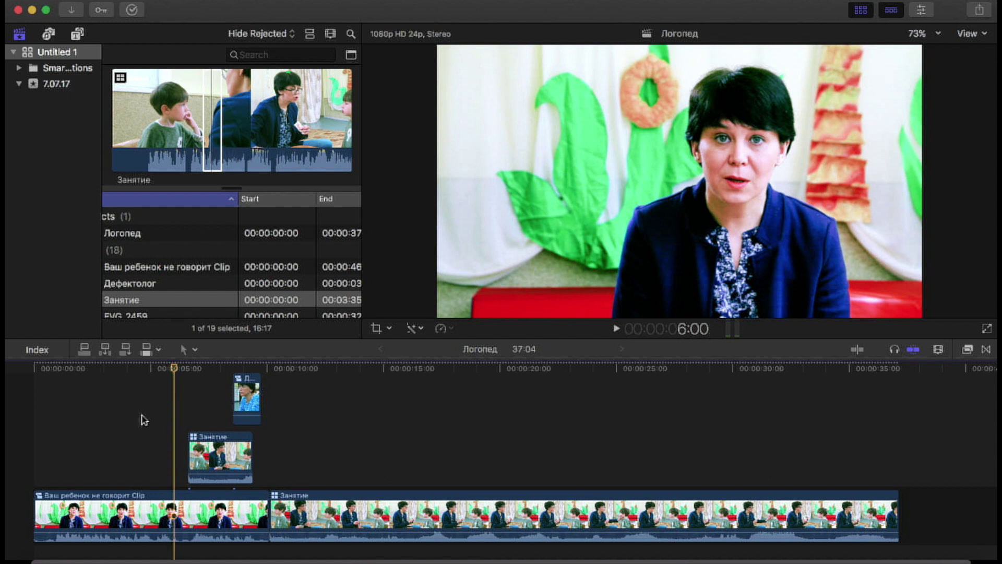
click(142, 418)
key(space)
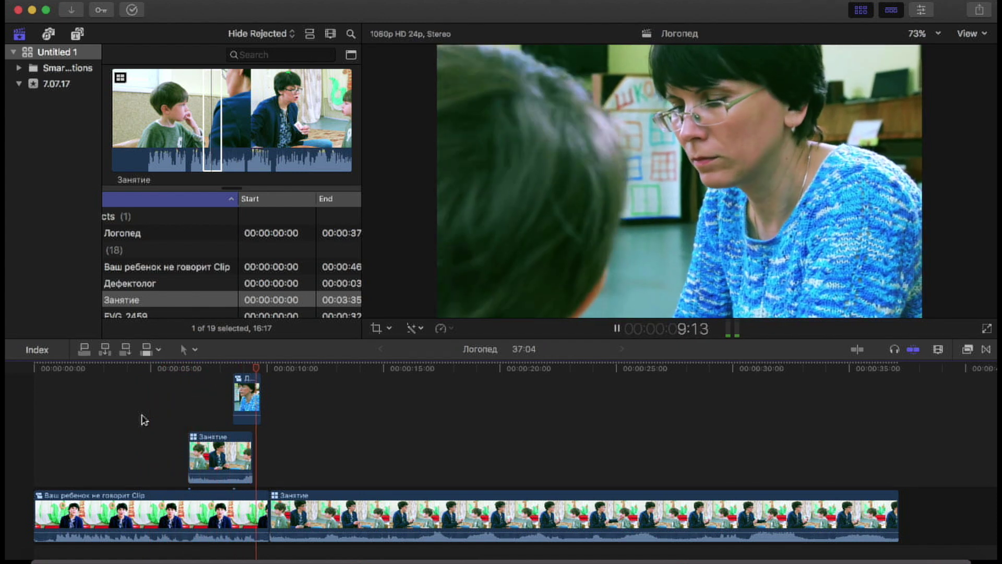
key(space)
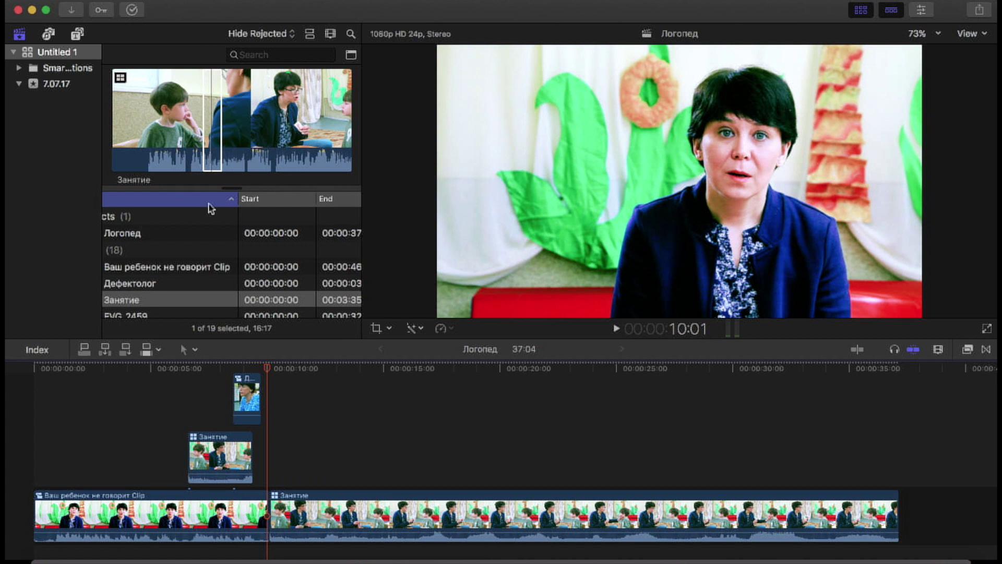
mouse_move(290, 120)
mouse_down()
mouse_move(311, 120)
mouse_move(914, 513)
mouse_up()
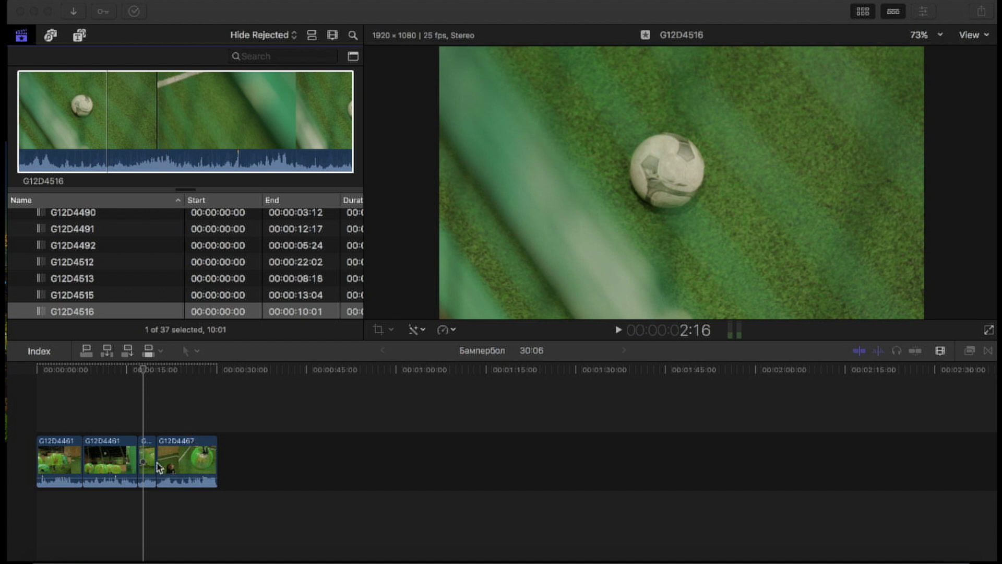
Step: Lengthen the third bumperball clip by dragging its end edit point right
drag(153, 466, 178, 467)
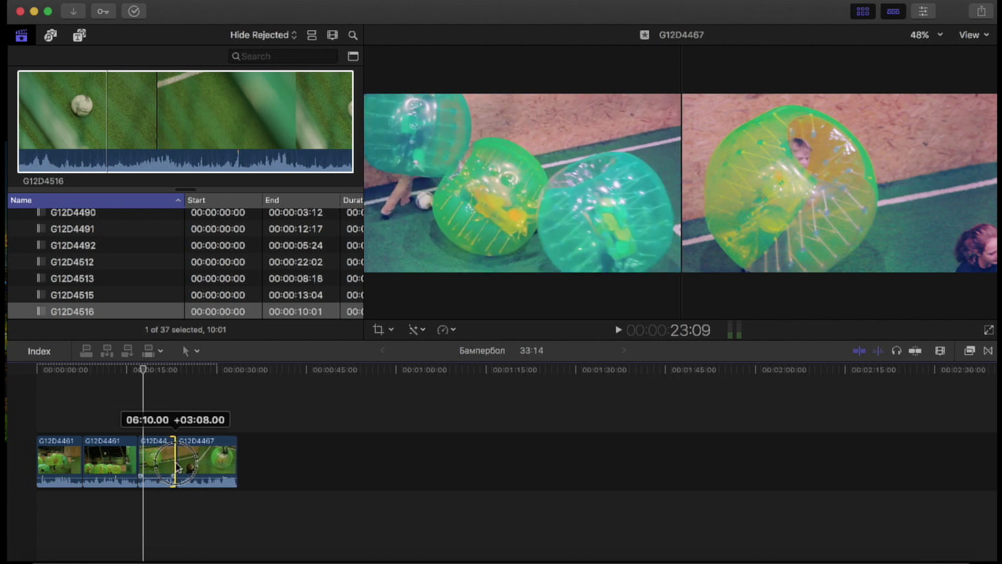
drag(178, 468, 170, 468)
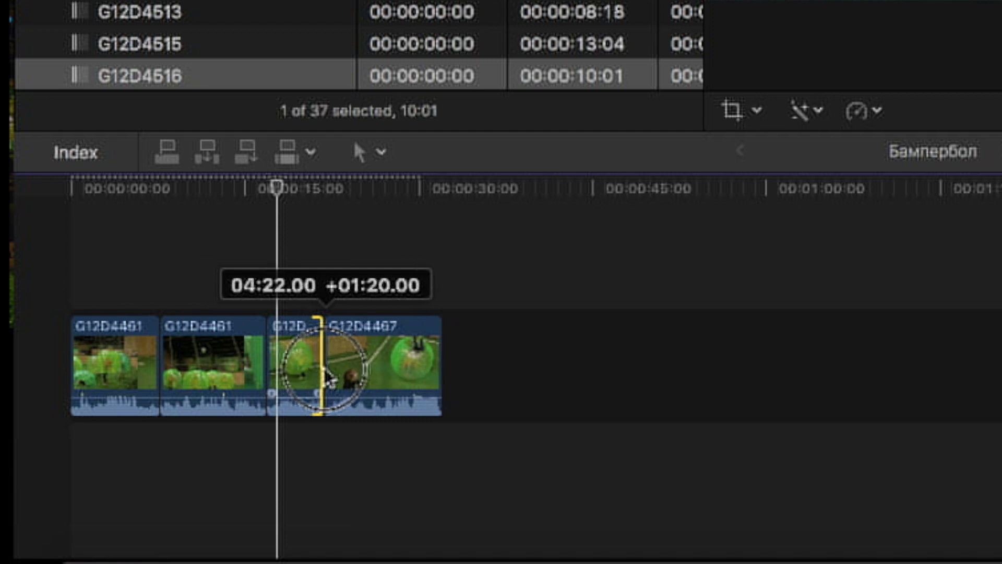
drag(328, 378, 343, 374)
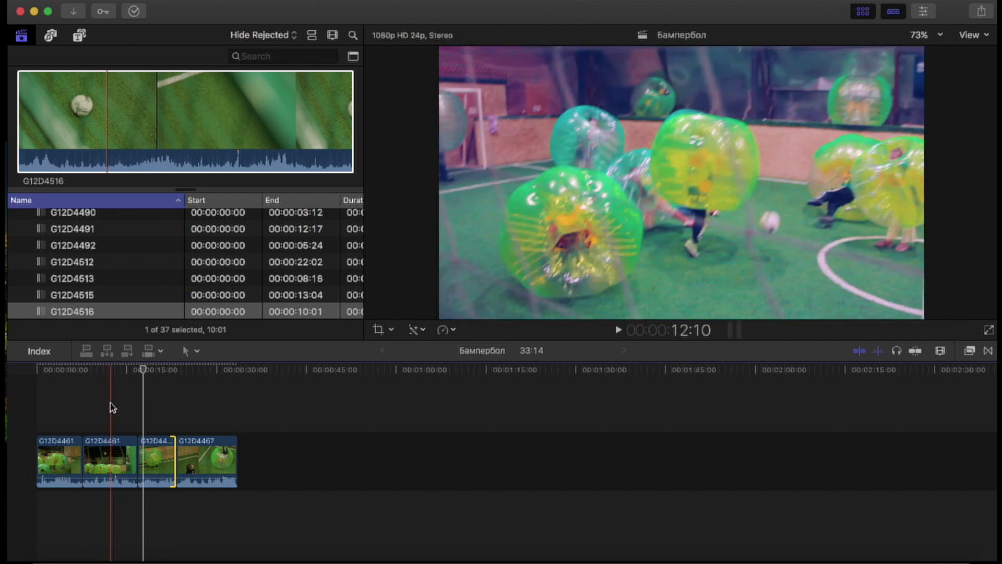
Step: Trial-trim the second clip's end, play it back, undo it, and park the playhead inside it
click(112, 407)
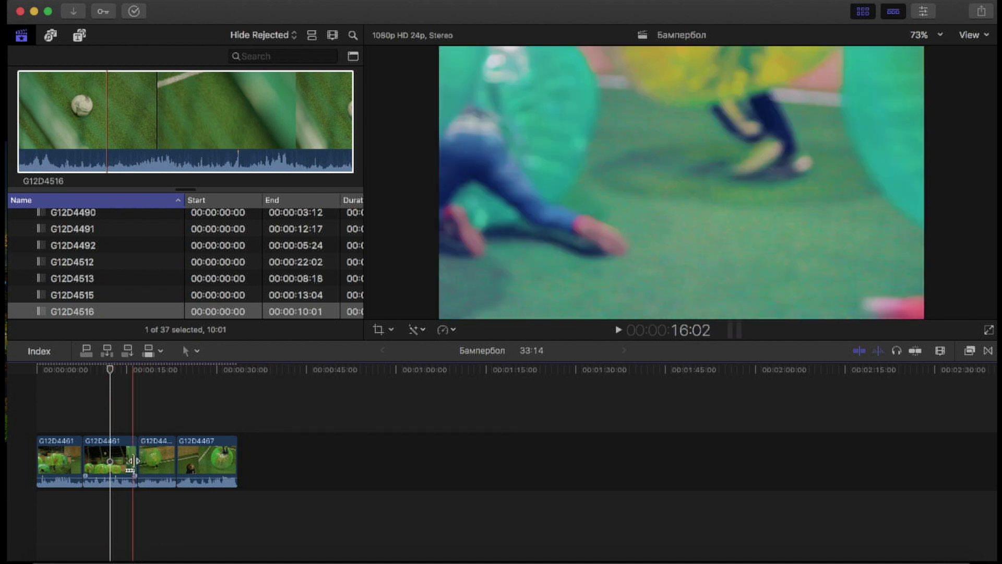
drag(137, 462, 109, 462)
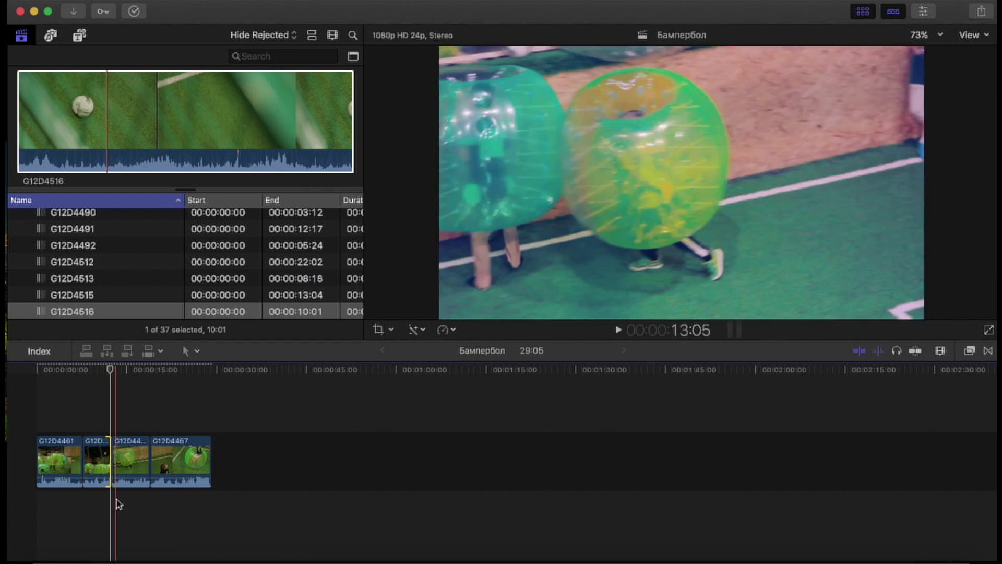
click(82, 512)
key(space)
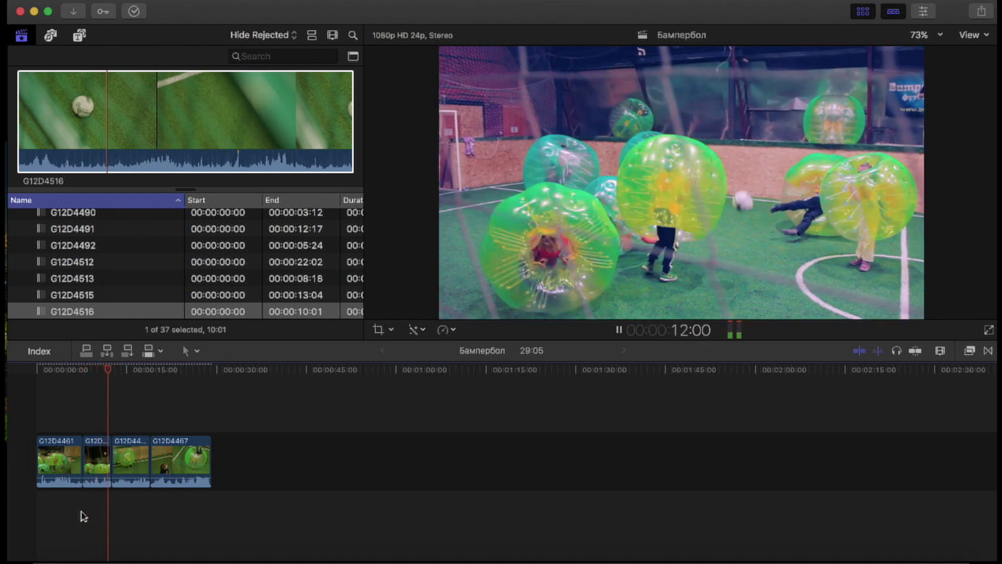
key(space)
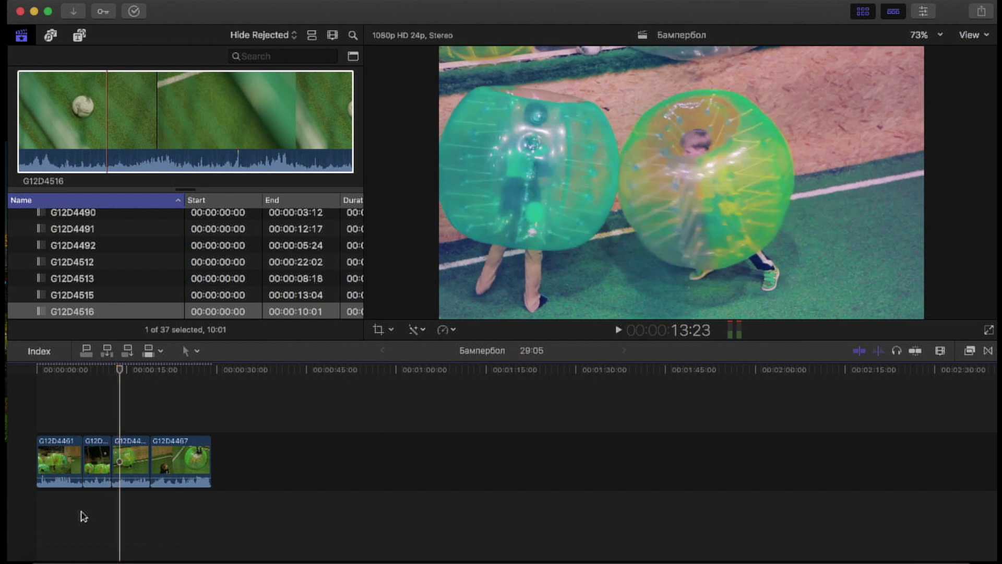
key(cmd+z)
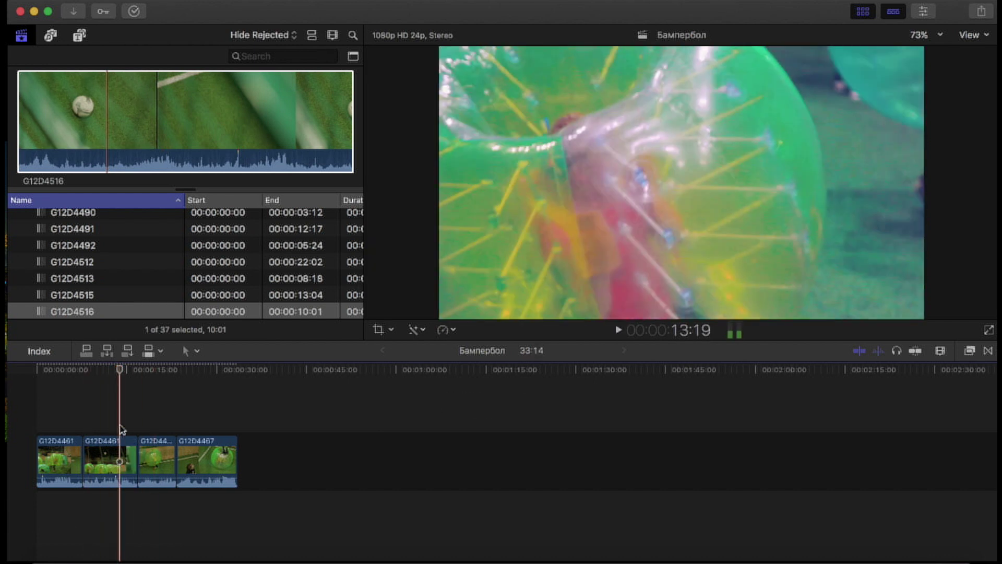
click(121, 424)
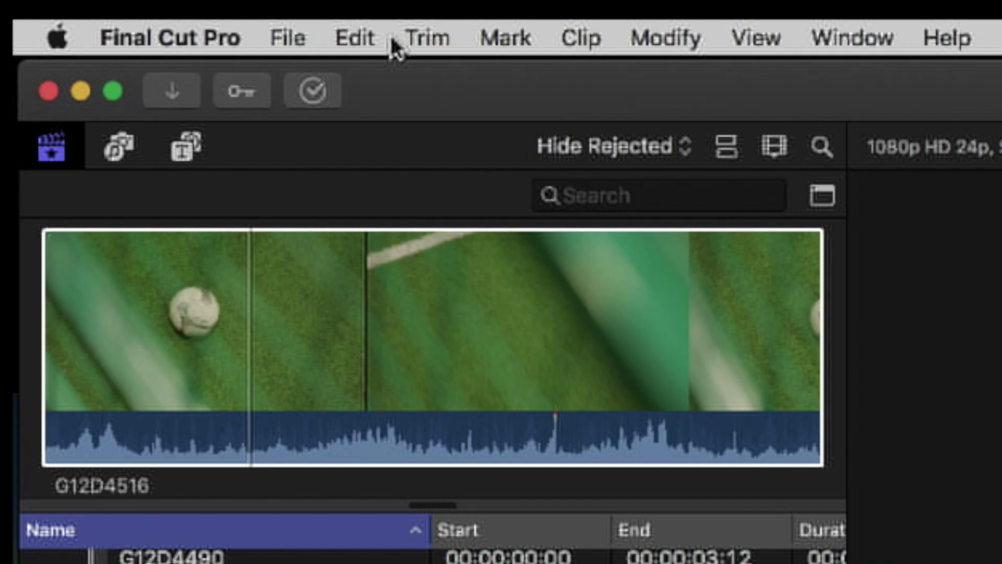
click(178, 0)
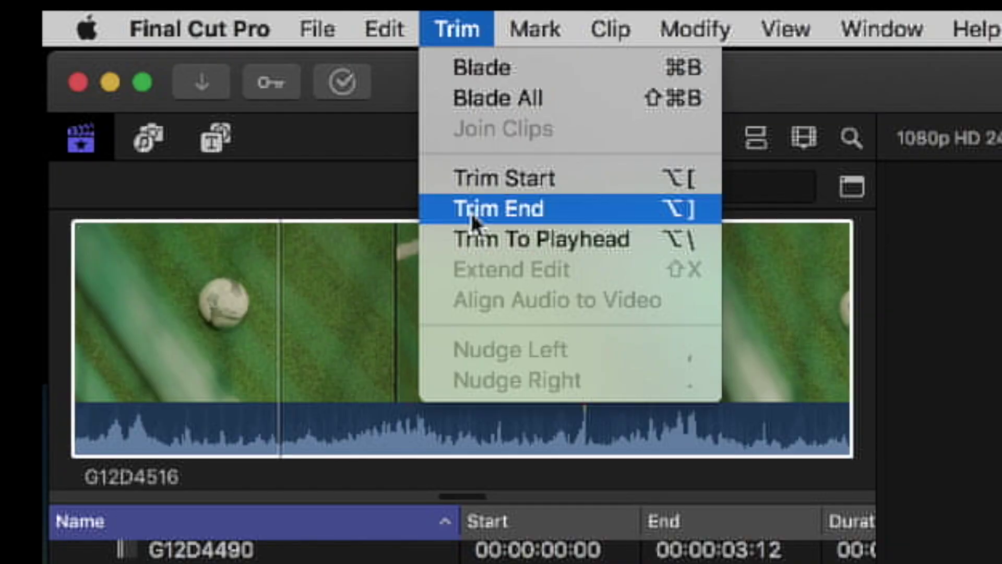
Step: Trim the second bumperball clip's end to the playhead (Option-]) and zoom in on the last clip
click(441, 219)
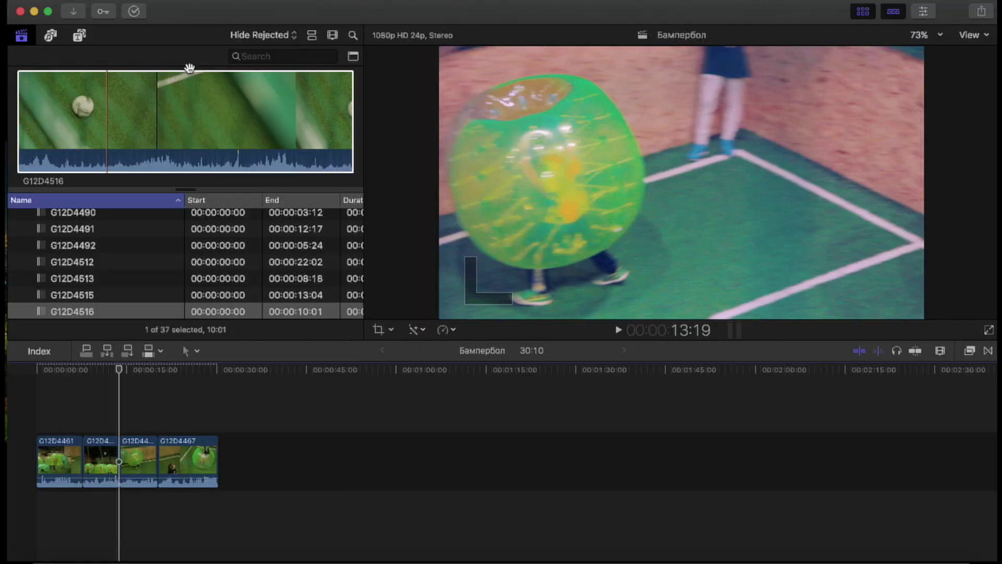
key(alt+bracketright)
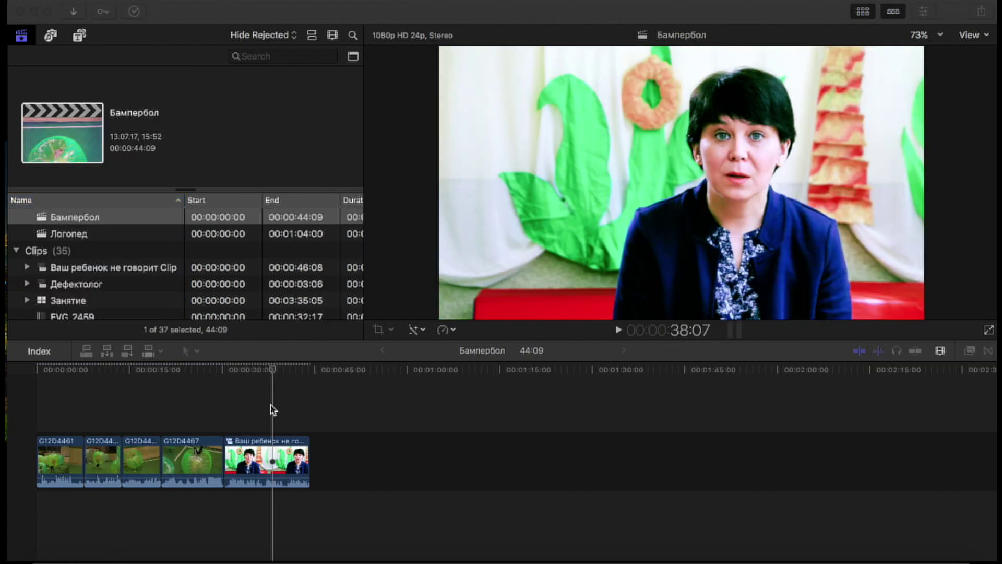
click(275, 411)
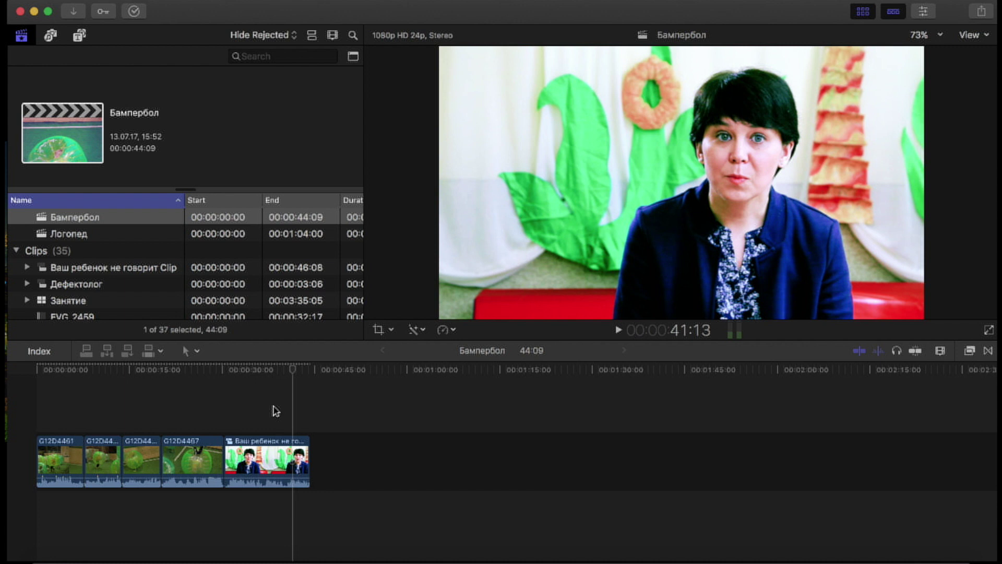
key(super+equal)
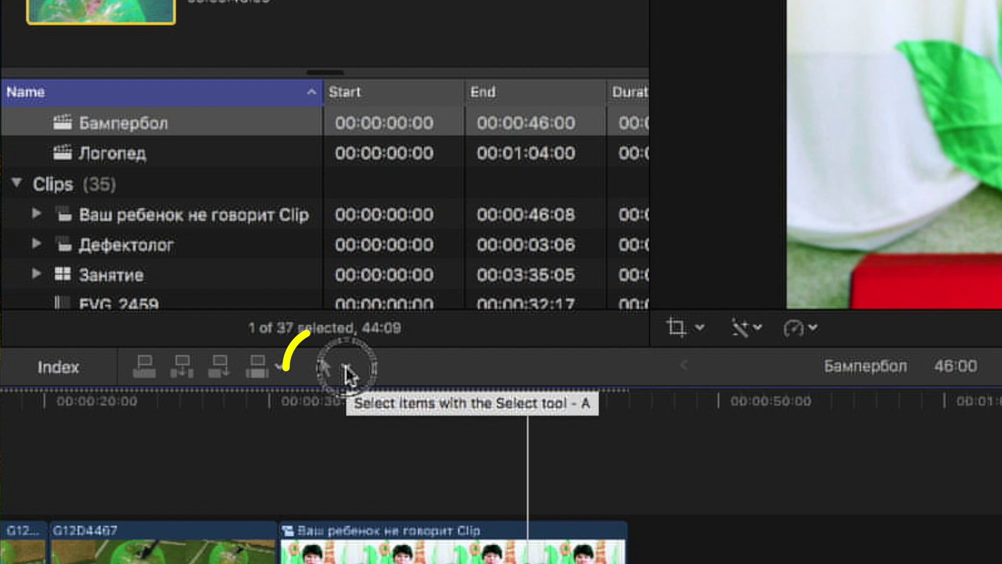
Step: With the Range Selection tool, delete a one-second range from Ваш ребенок не говорит Clip
click(197, 351)
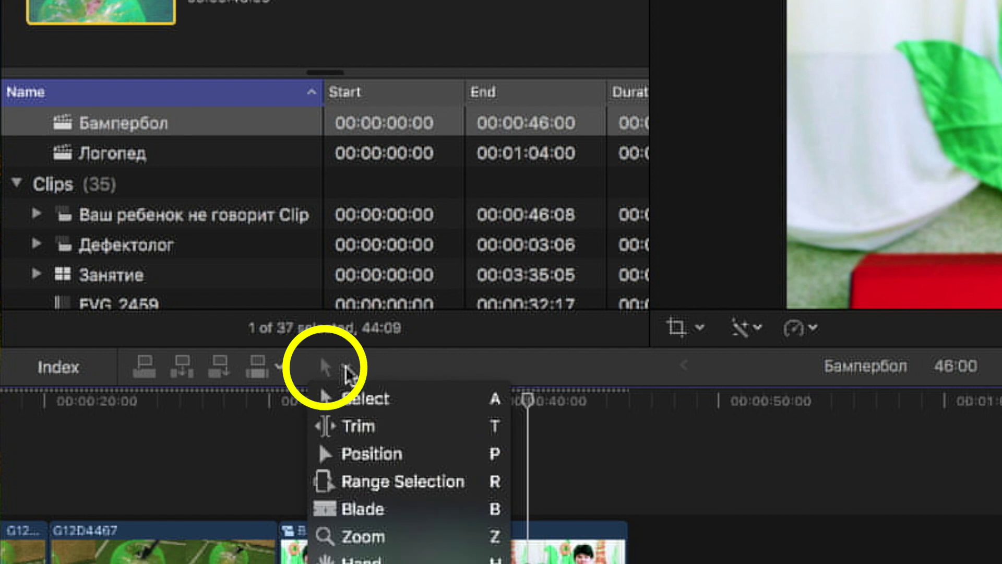
click(368, 479)
drag(336, 472, 384, 476)
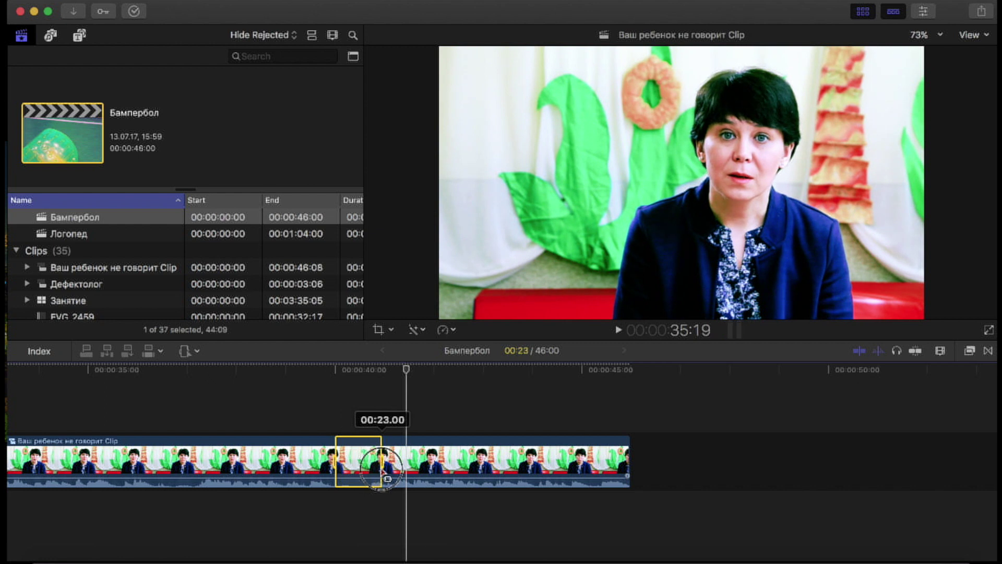
drag(387, 479, 385, 473)
key(Delete)
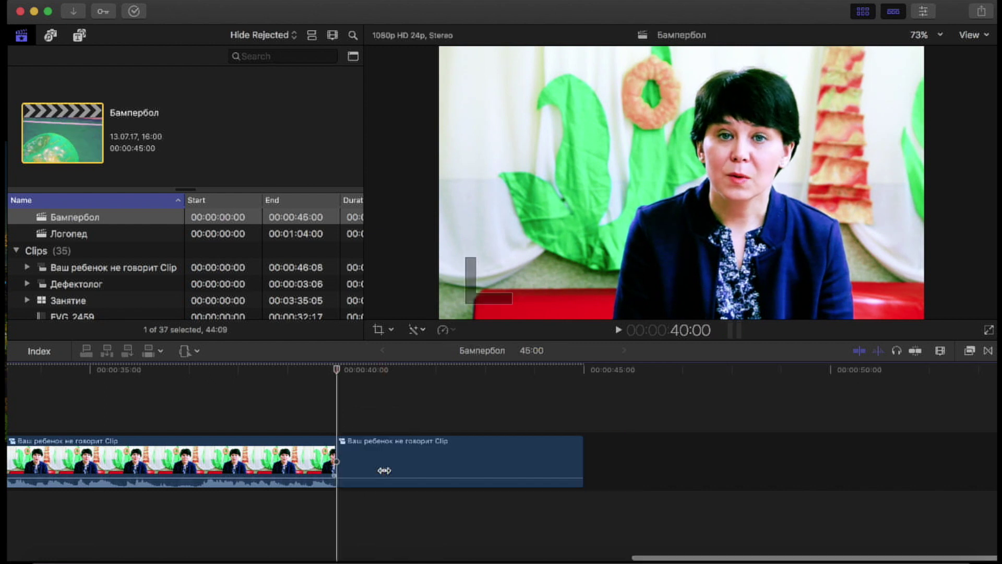
Step: Replay the cut, return to the Select tool, and pick the Занятие clip in the browser
key(space)
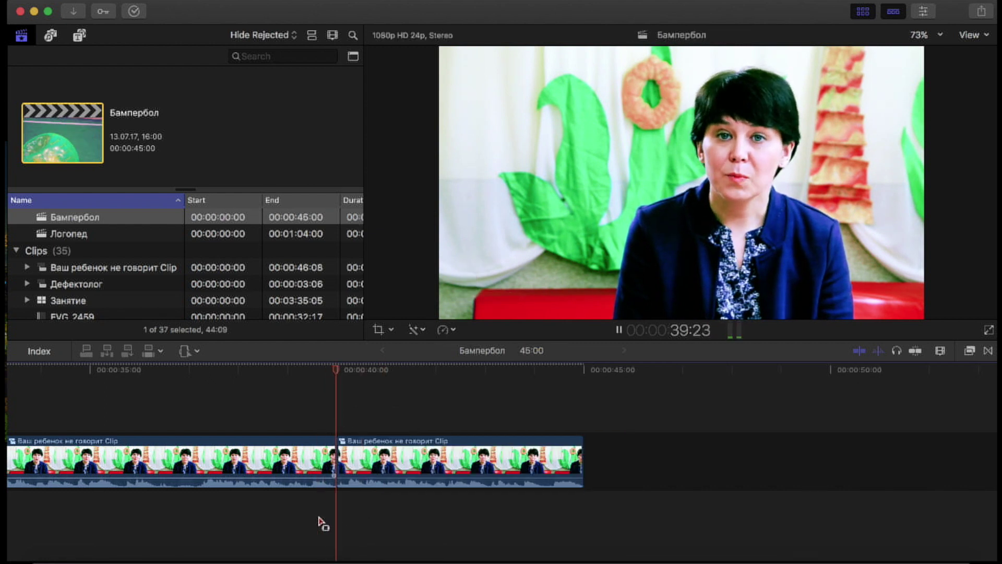
click(314, 522)
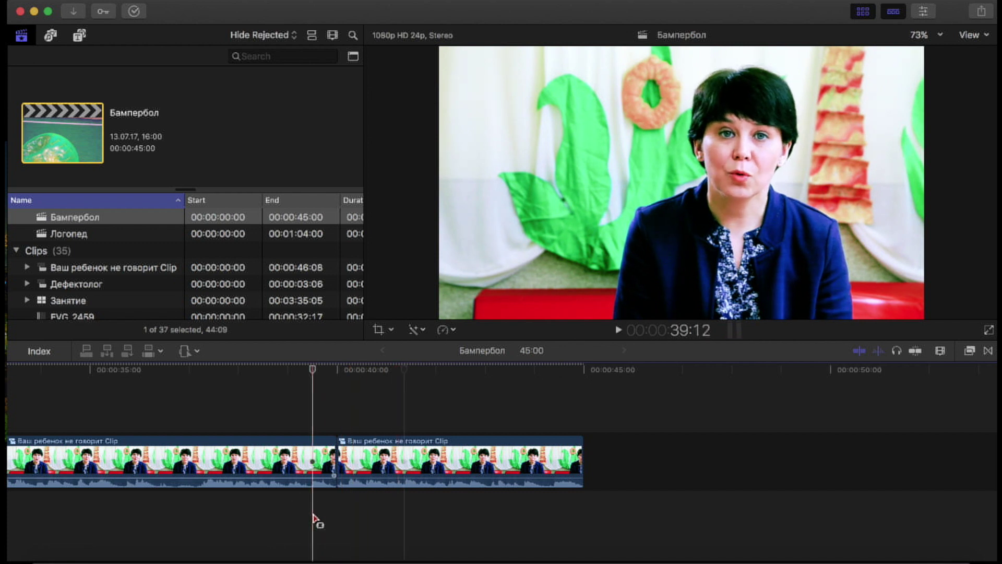
key(space)
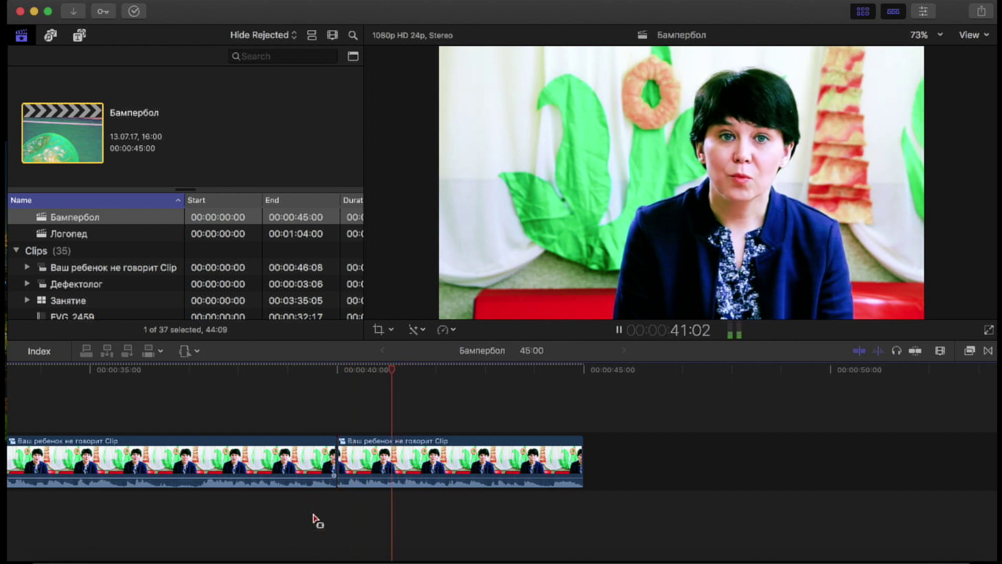
key(shift+f)
click(198, 352)
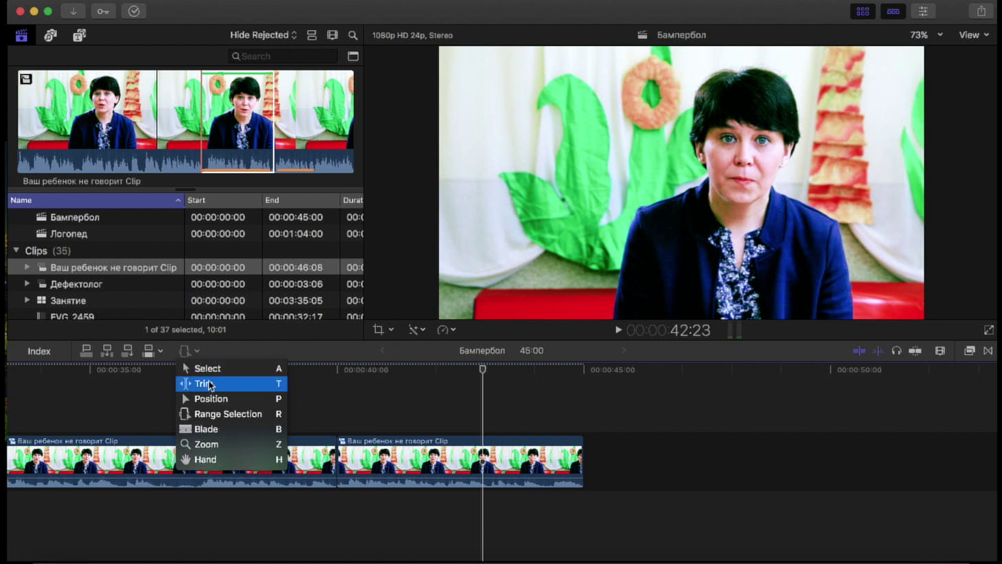
click(206, 368)
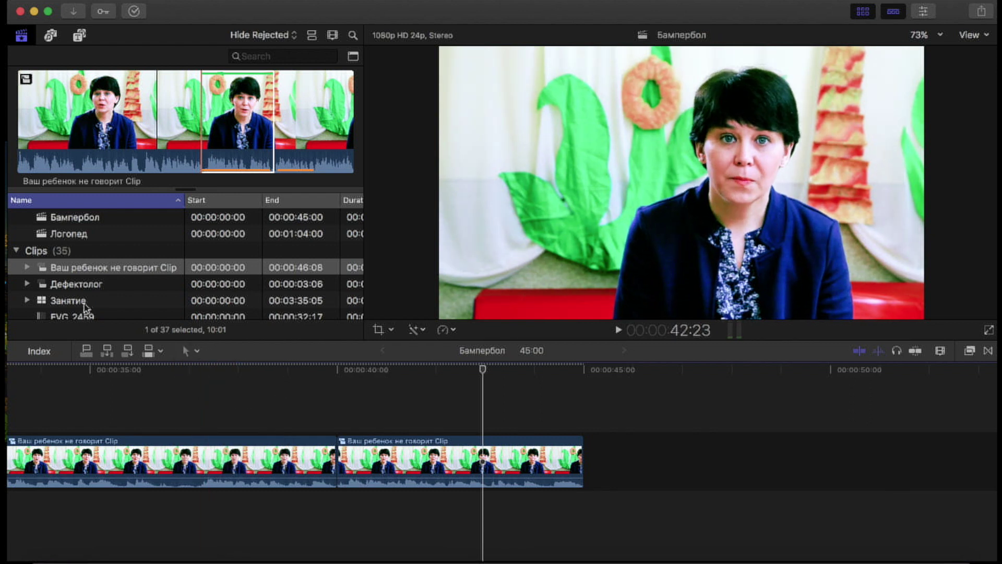
click(84, 302)
Step: Connect a short video-only range of Занятие above the interview at about 39:20
click(278, 115)
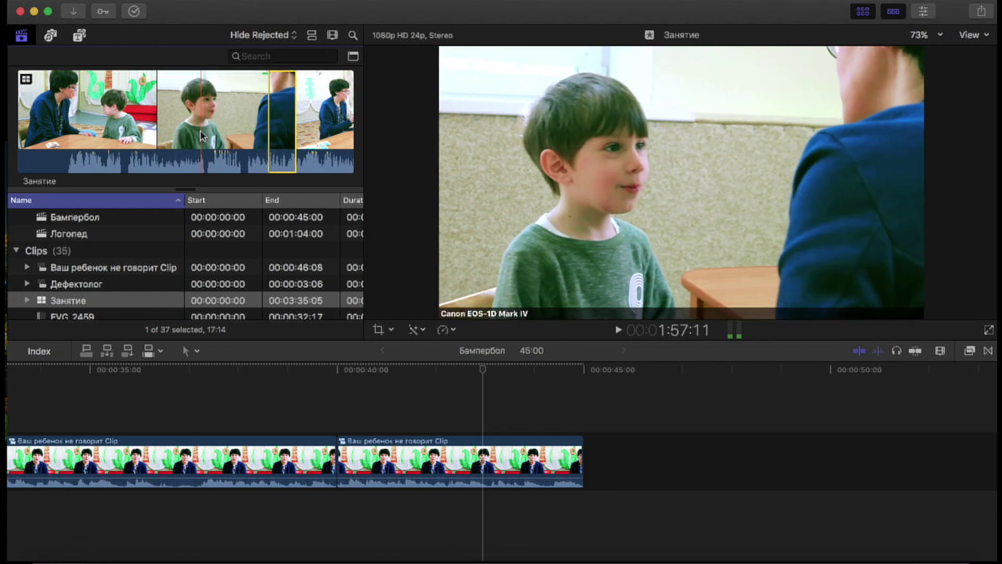
click(85, 118)
drag(87, 119, 87, 117)
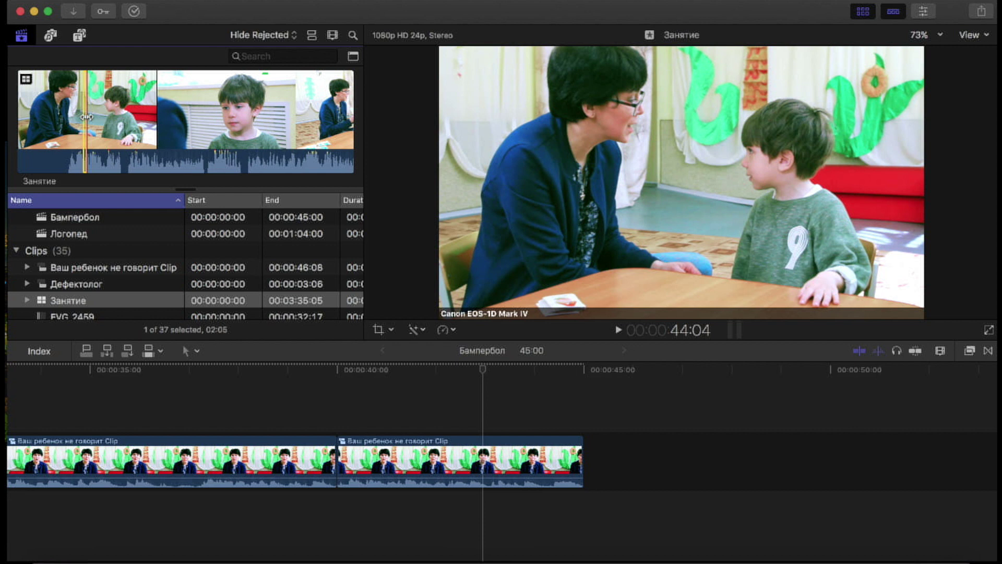
click(149, 351)
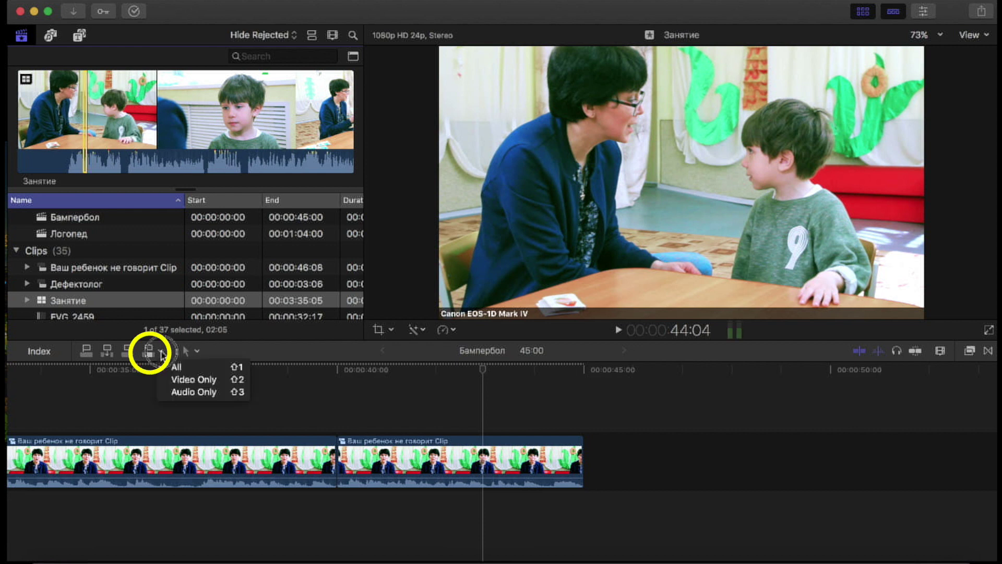
click(181, 385)
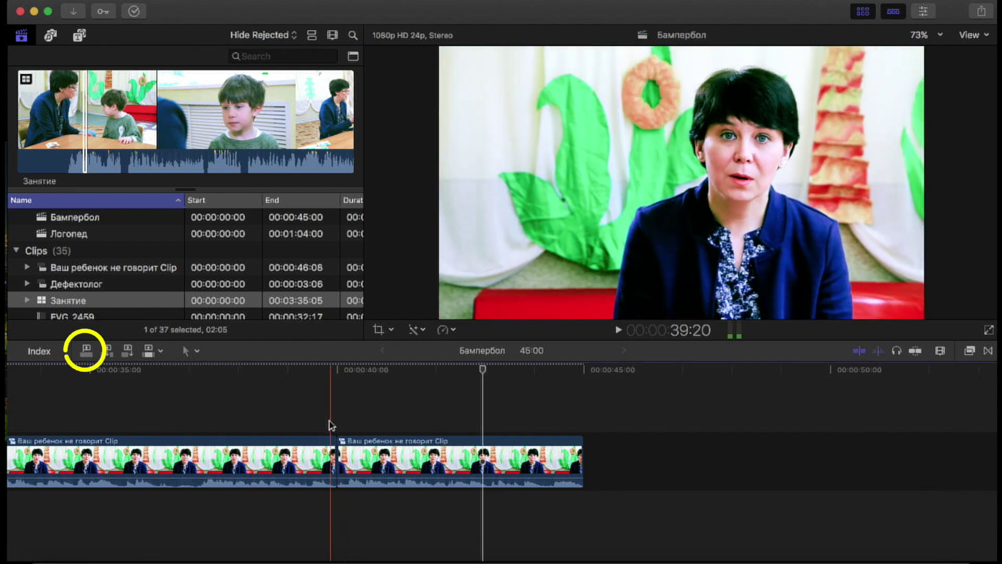
click(329, 425)
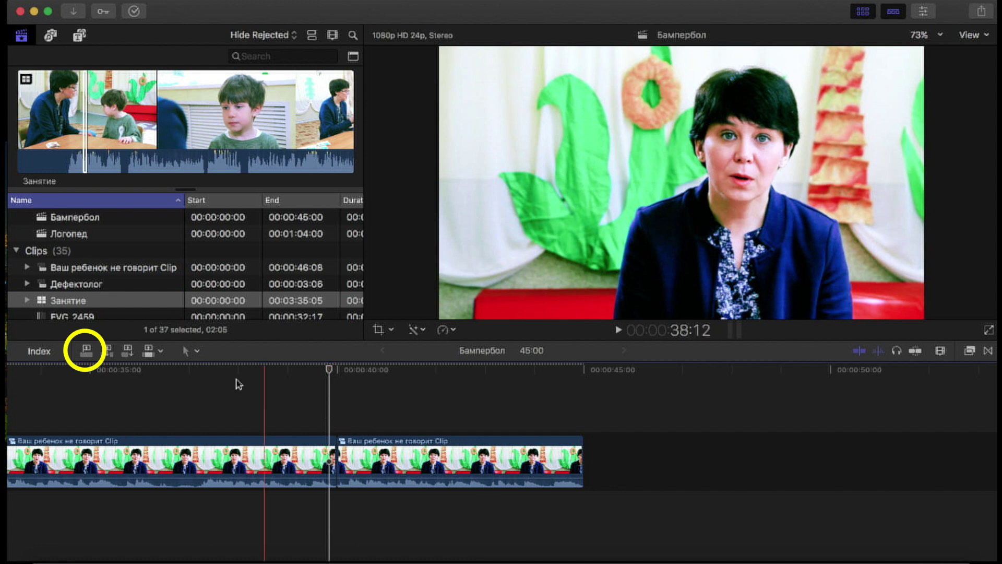
click(87, 352)
Step: Play back the new cutaway and trim the main clip's end at the playhead, 43:02
click(301, 519)
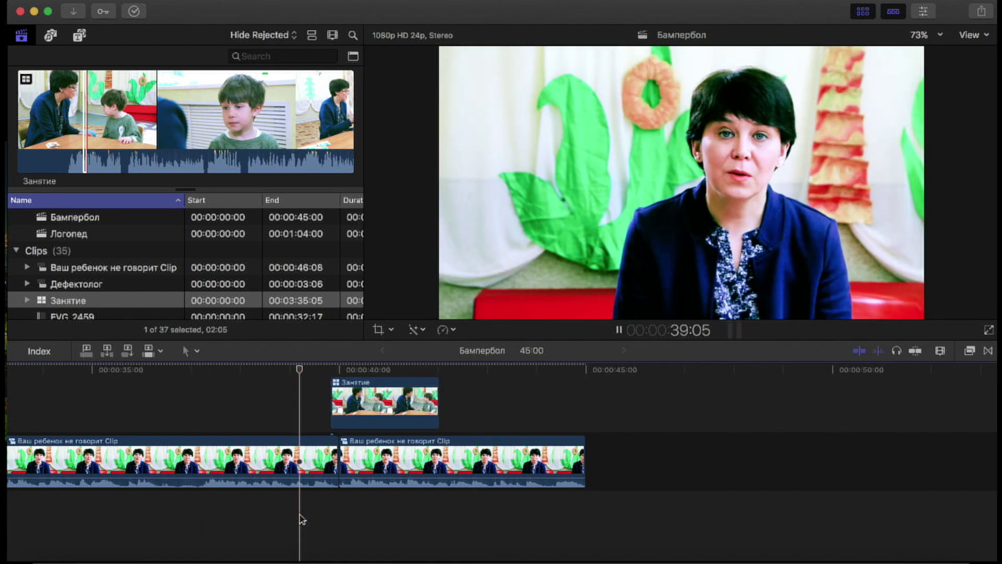
key(space)
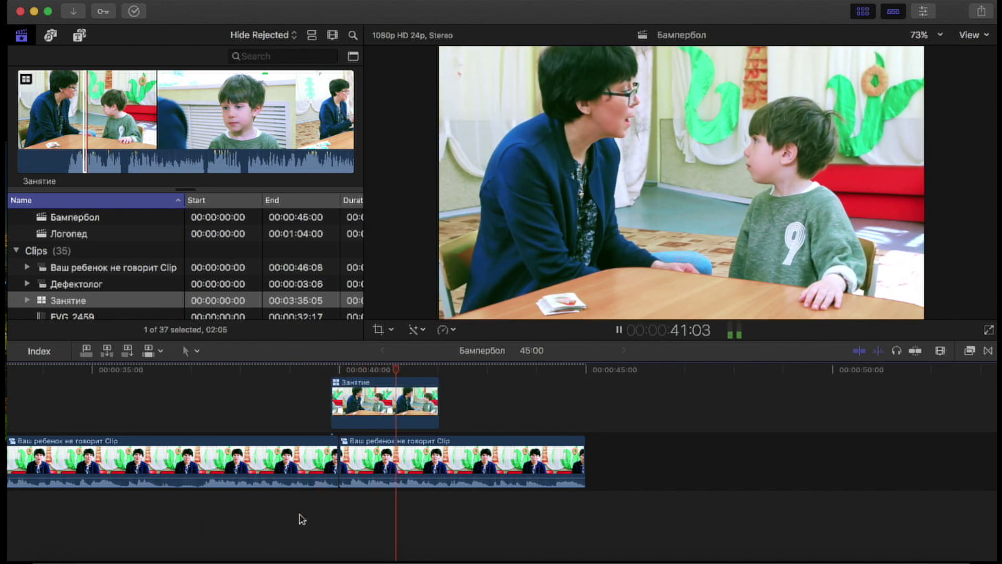
key(space)
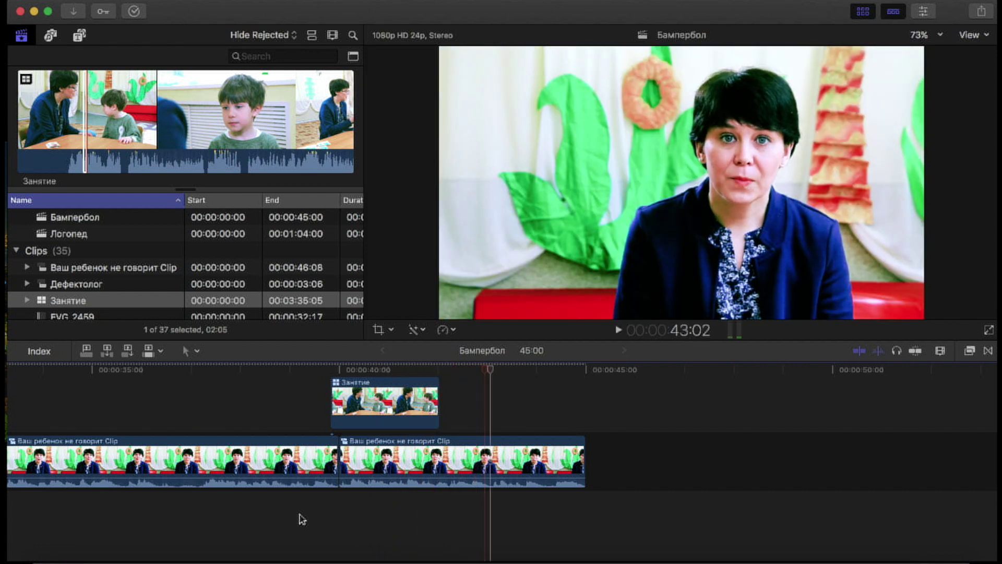
key(alt+])
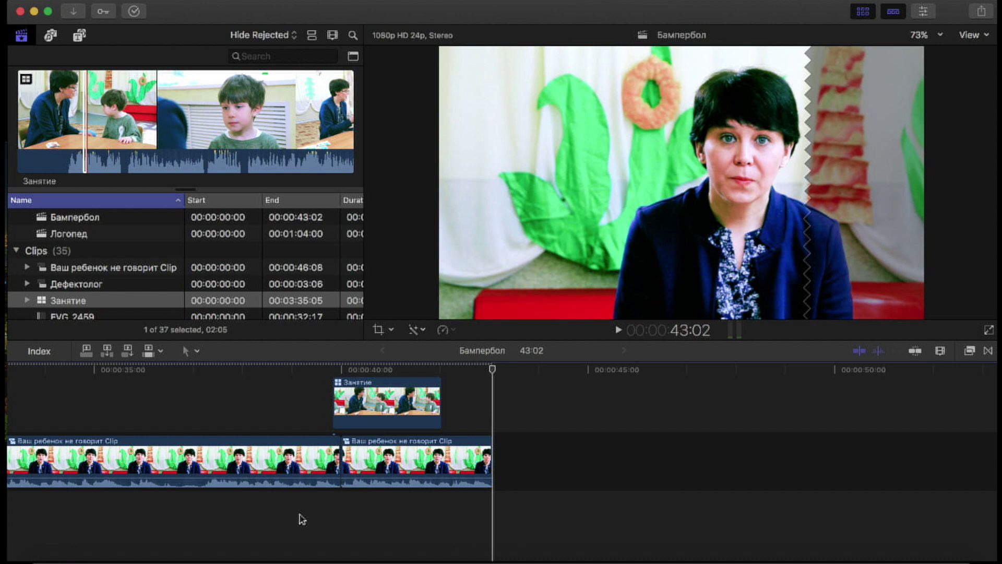
key(ctrl+shift+l)
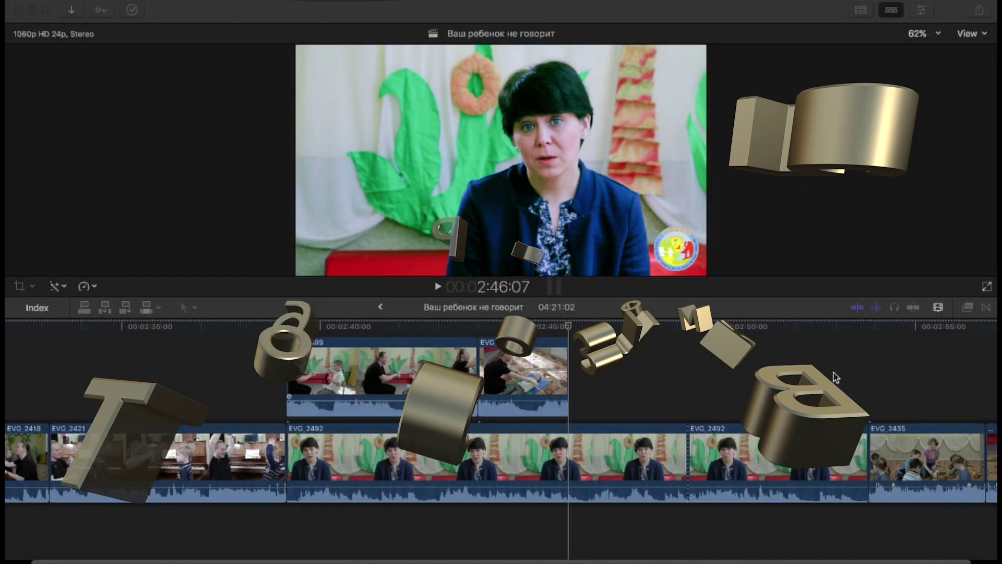
Step: Show timeline clips with small filmstrips and large waveforms, and increase the clip height
click(938, 308)
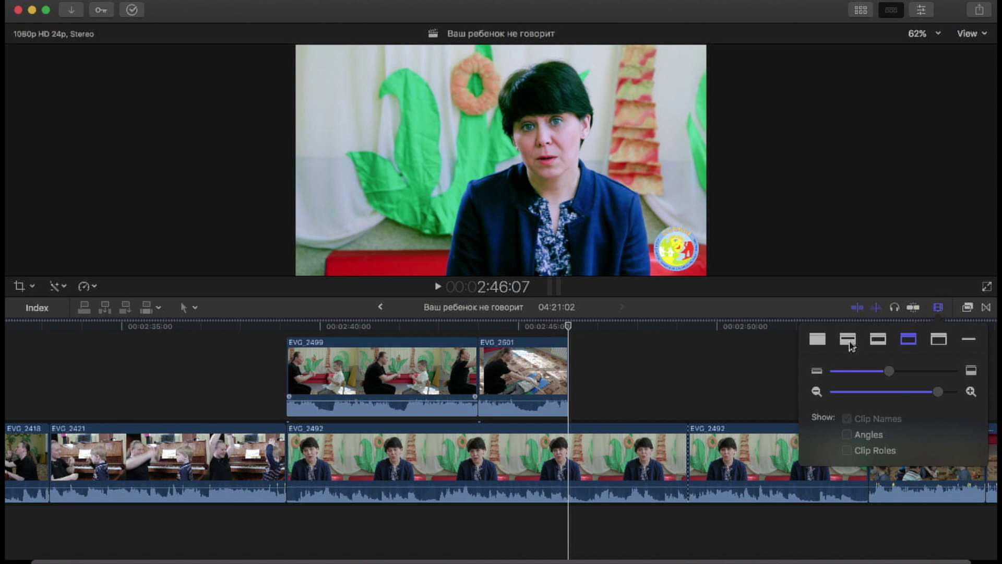
click(849, 345)
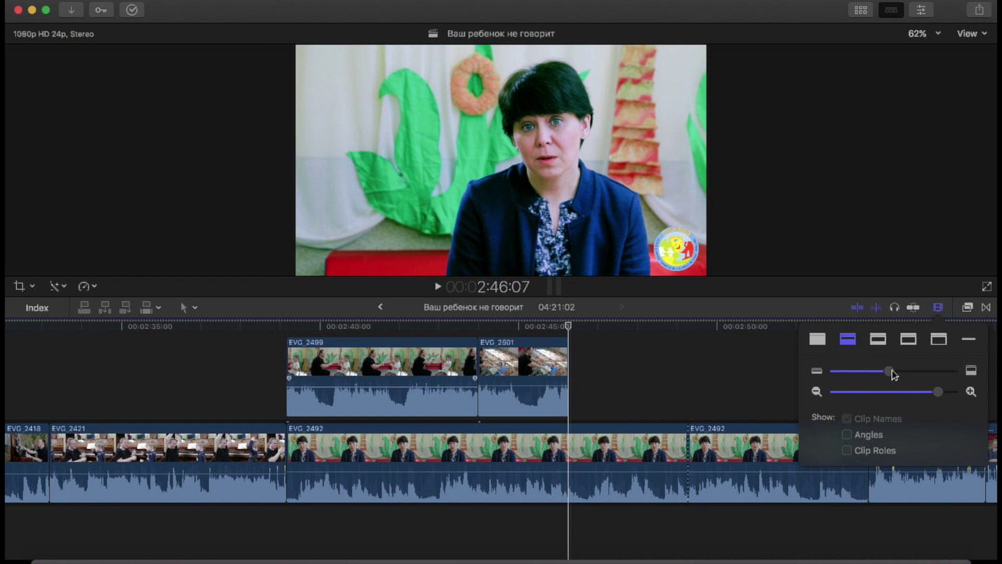
drag(894, 375, 908, 374)
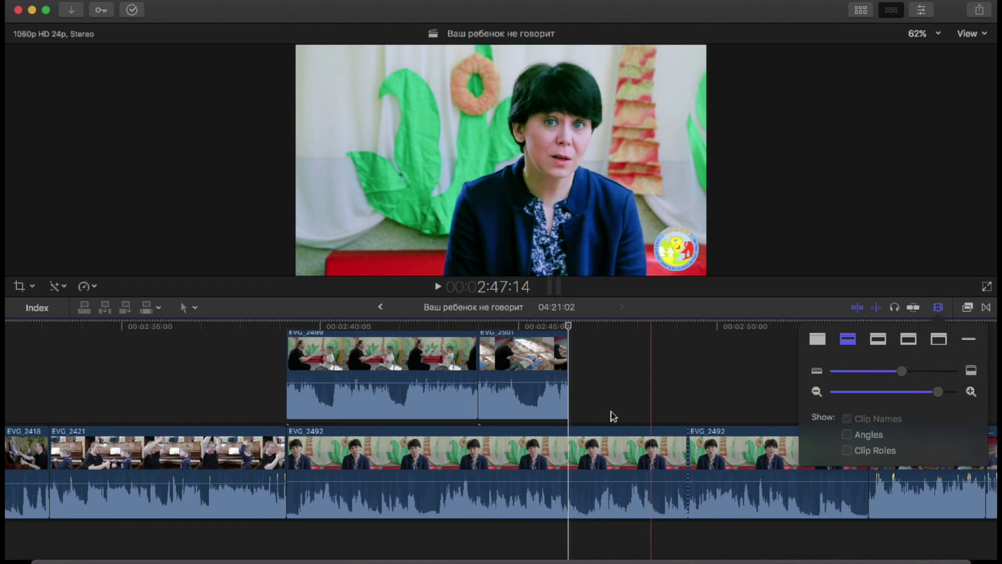
Step: Play back from two edit points earlier to review, then close the appearance settings
key(Up)
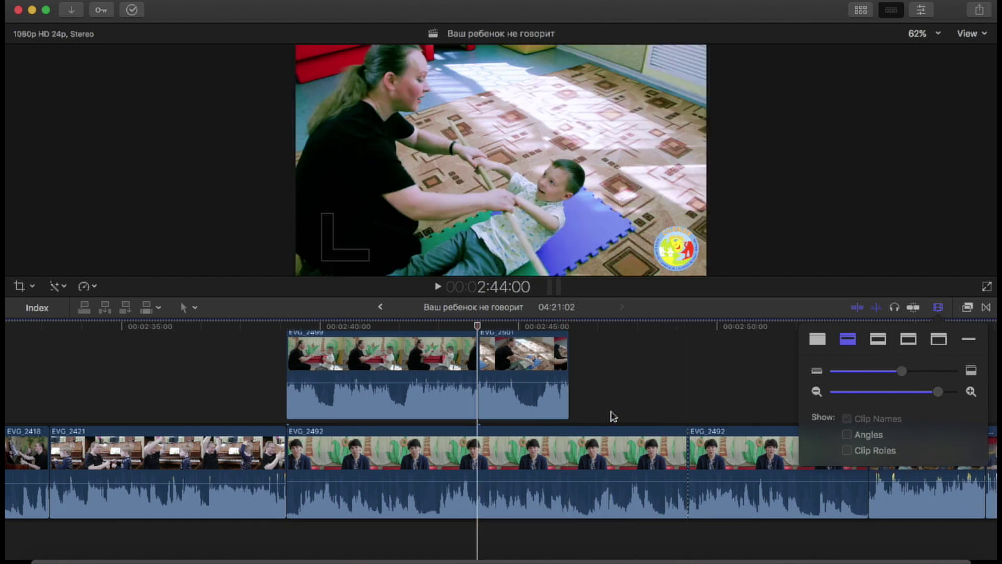
key(Up)
key(space)
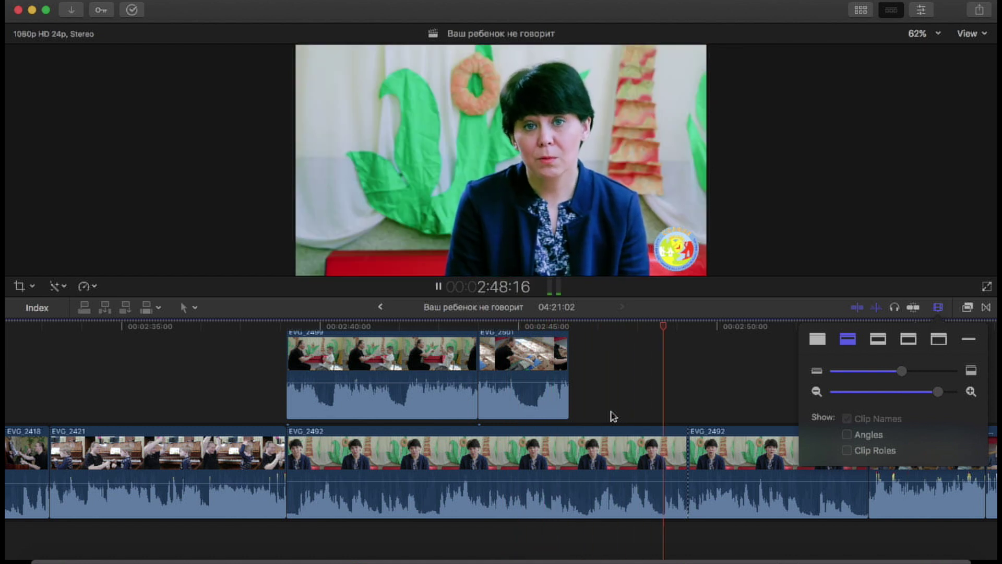
key(space)
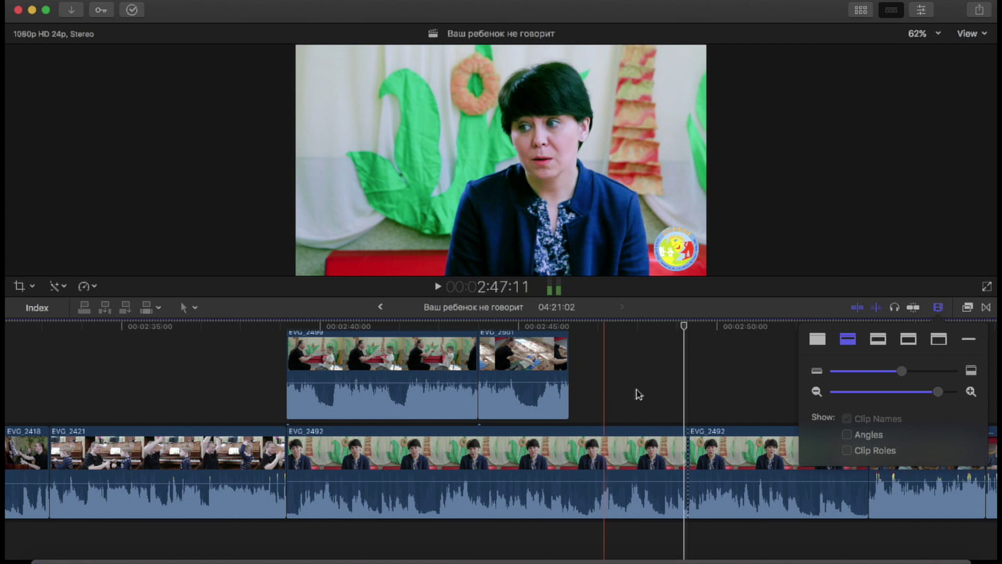
click(614, 372)
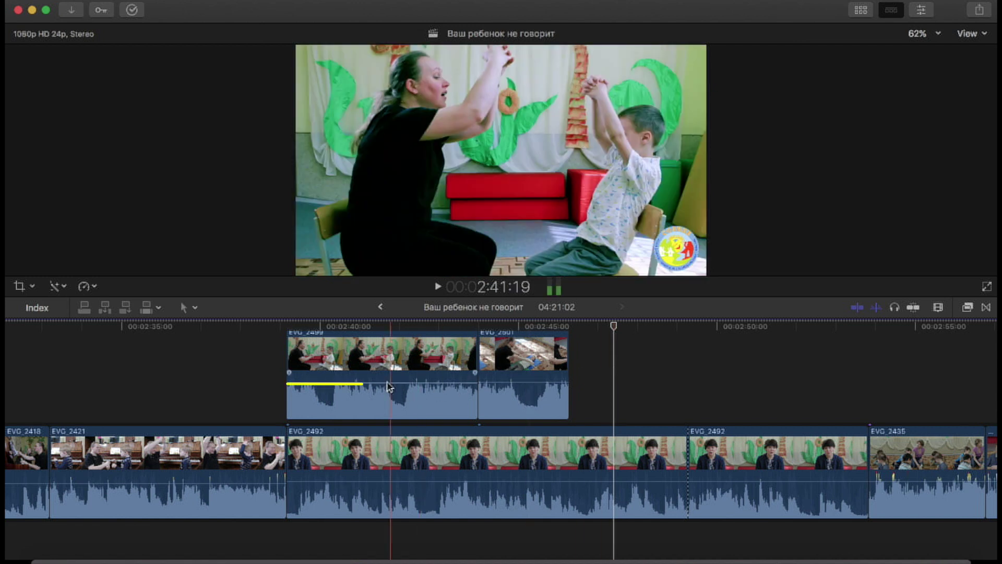
Step: Lower EVG_2499's volume slightly and EVG_2501's to -20 dB, then play back to check levels
drag(391, 382, 393, 402)
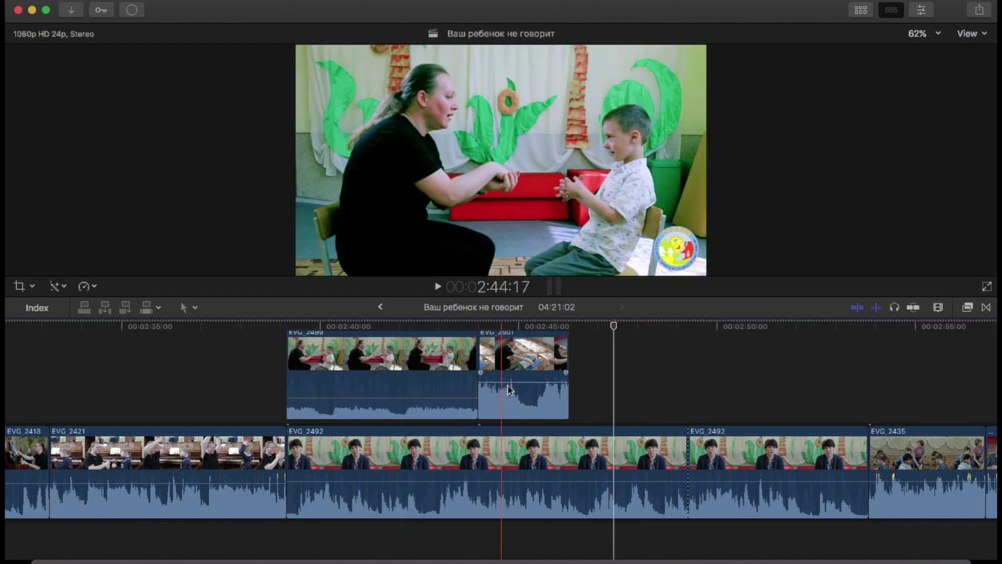
drag(524, 381, 524, 399)
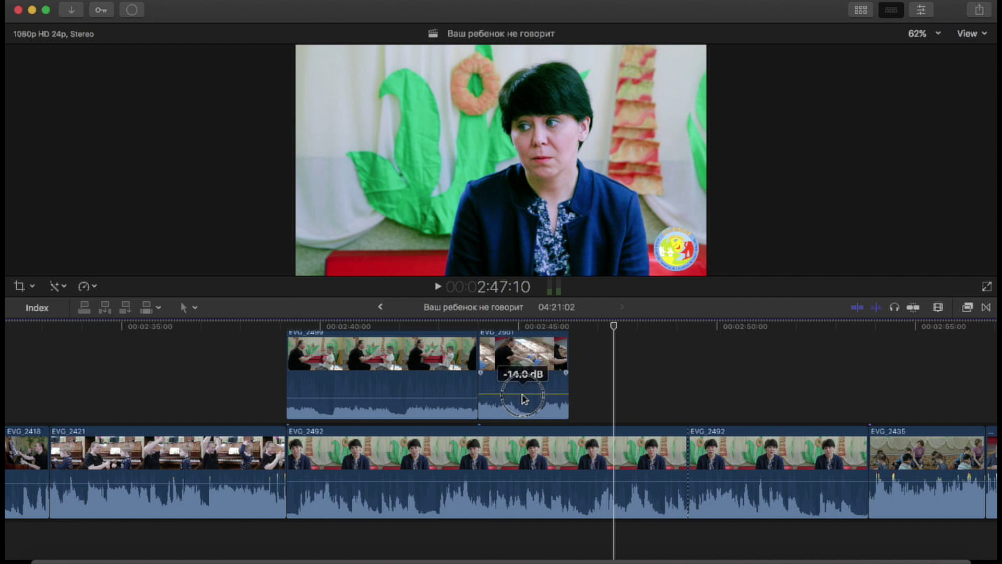
drag(525, 399, 525, 403)
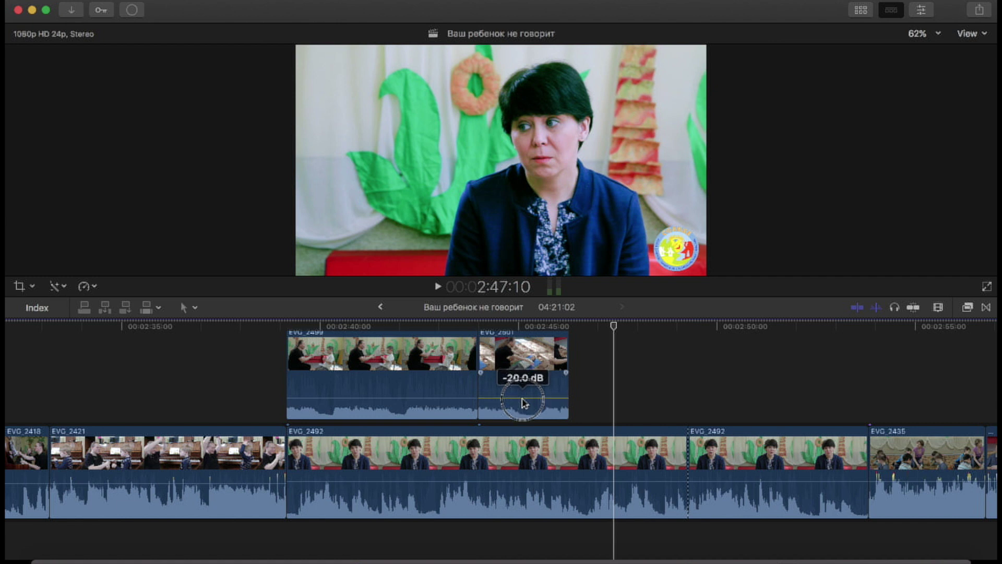
key(Up)
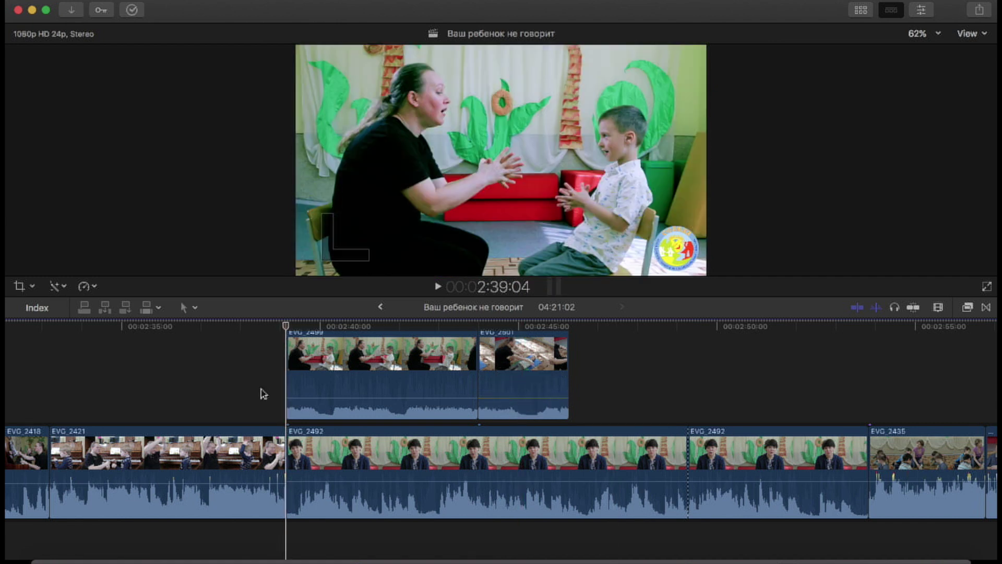
key(space)
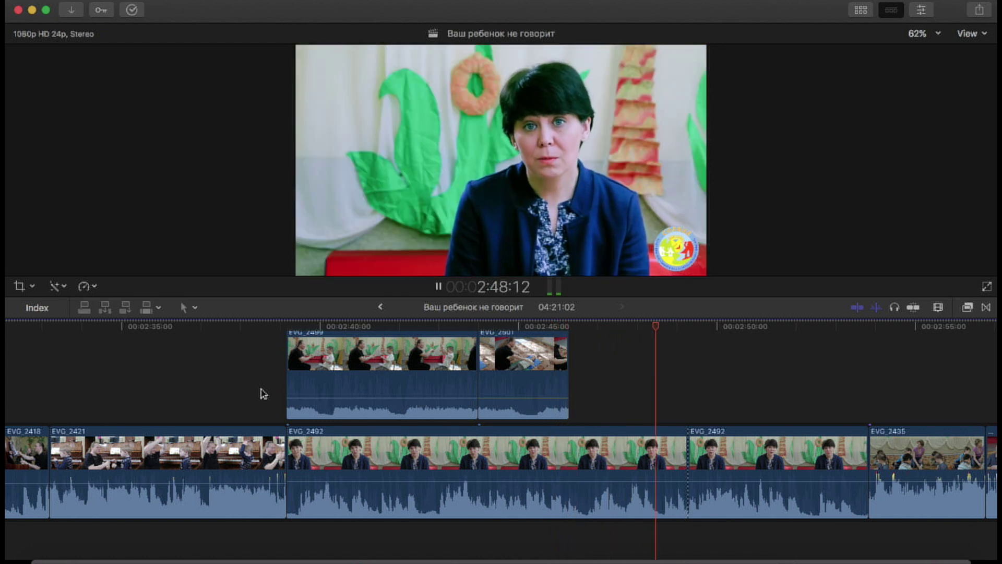
key(space)
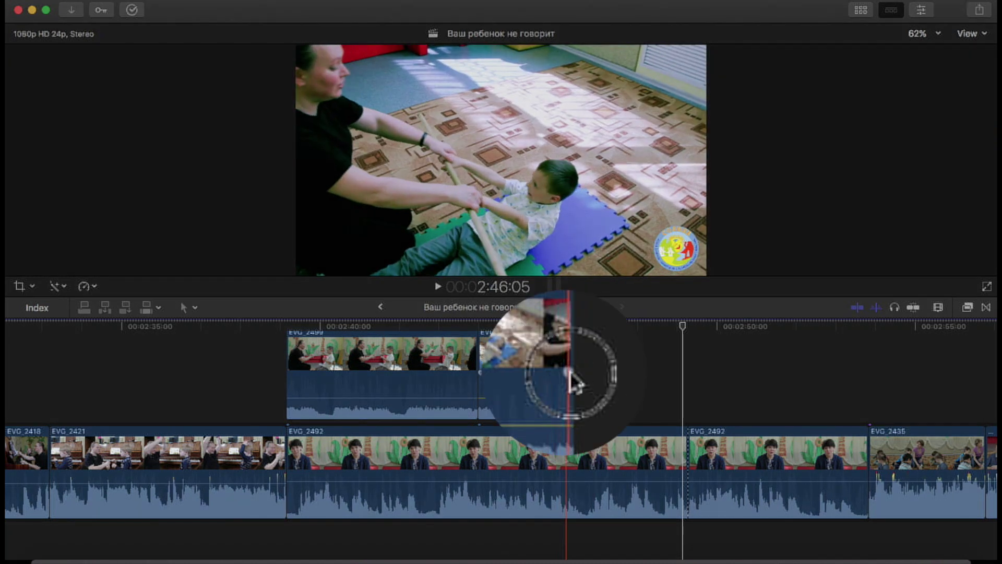
Step: Fade out EVG_2501's audio over its last several seconds using the +3dB fade shape
drag(571, 372, 557, 374)
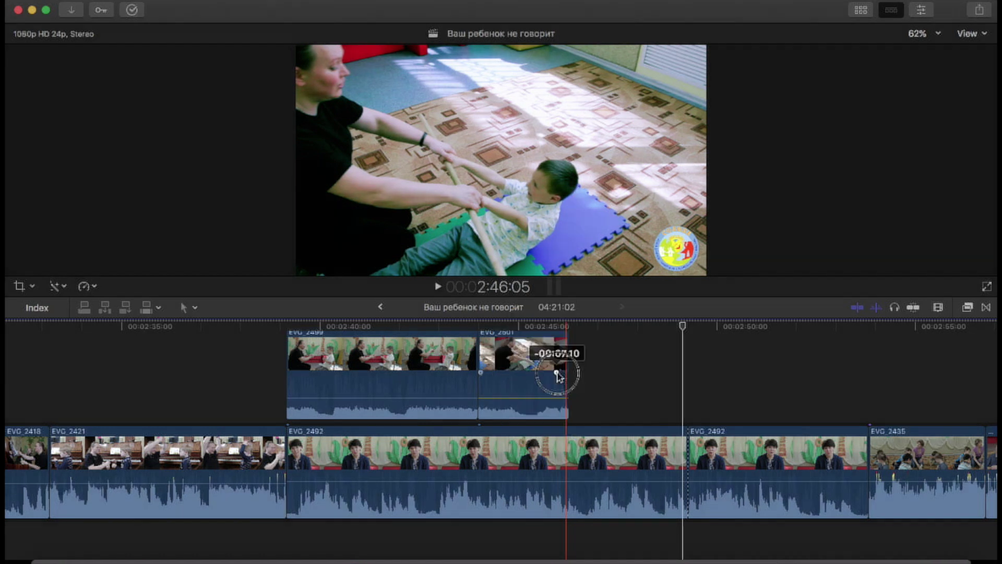
drag(558, 374, 541, 376)
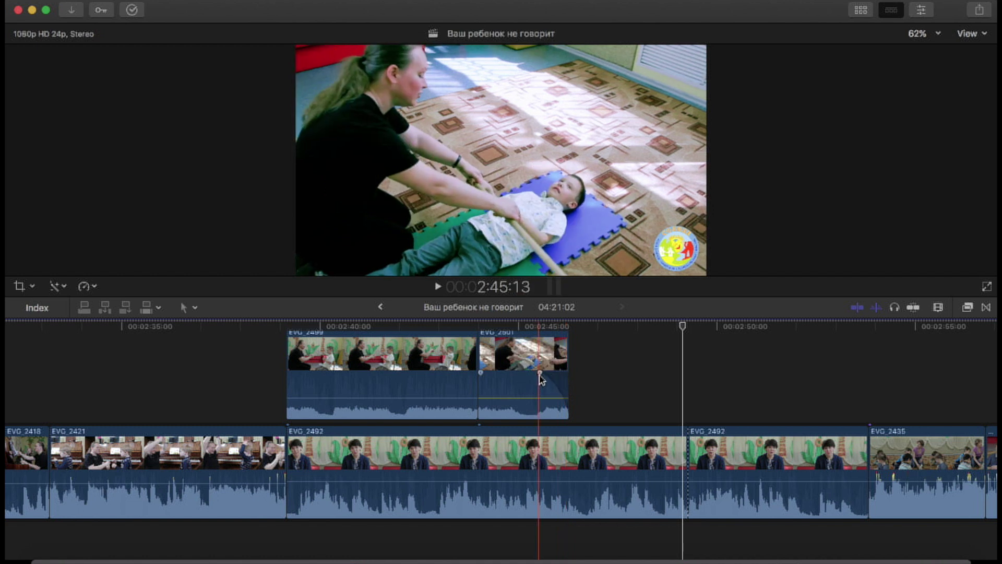
right_click(541, 374)
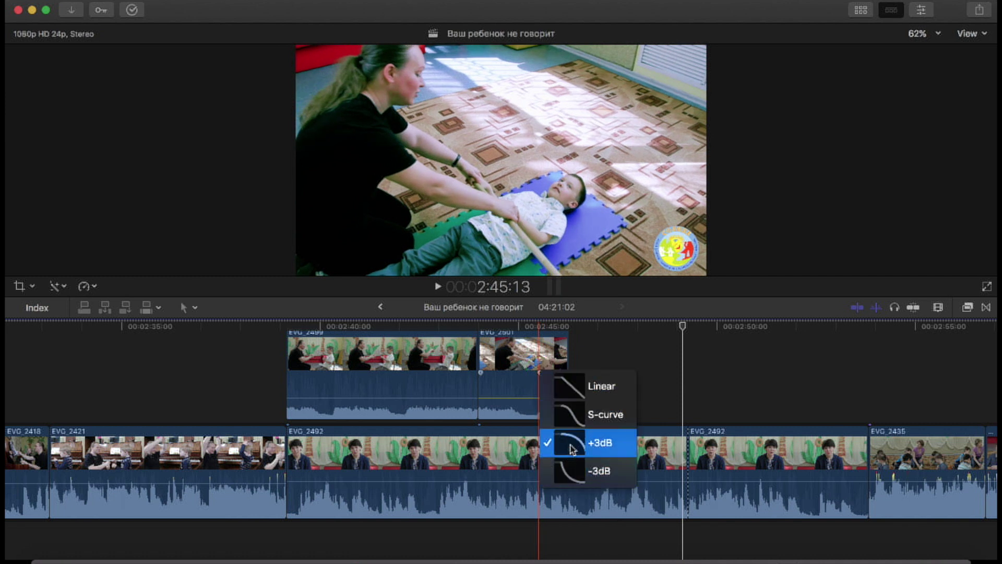
click(572, 449)
scroll(514, 507, left, 10)
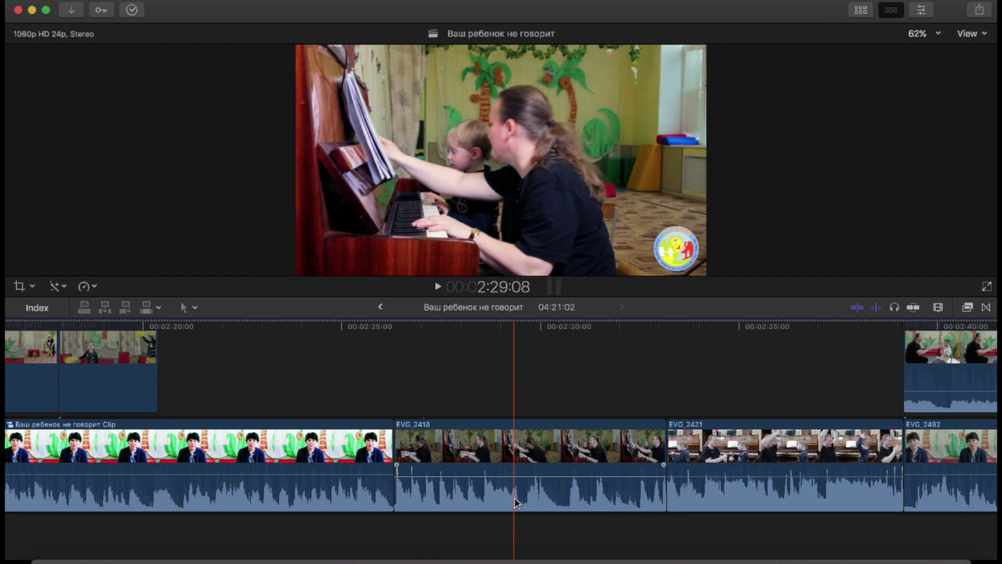
Step: Expand EVG_2418 and extend its audio to start before its video
scroll(514, 502, left, 5)
scroll(514, 502, down, 3)
double_click(530, 458)
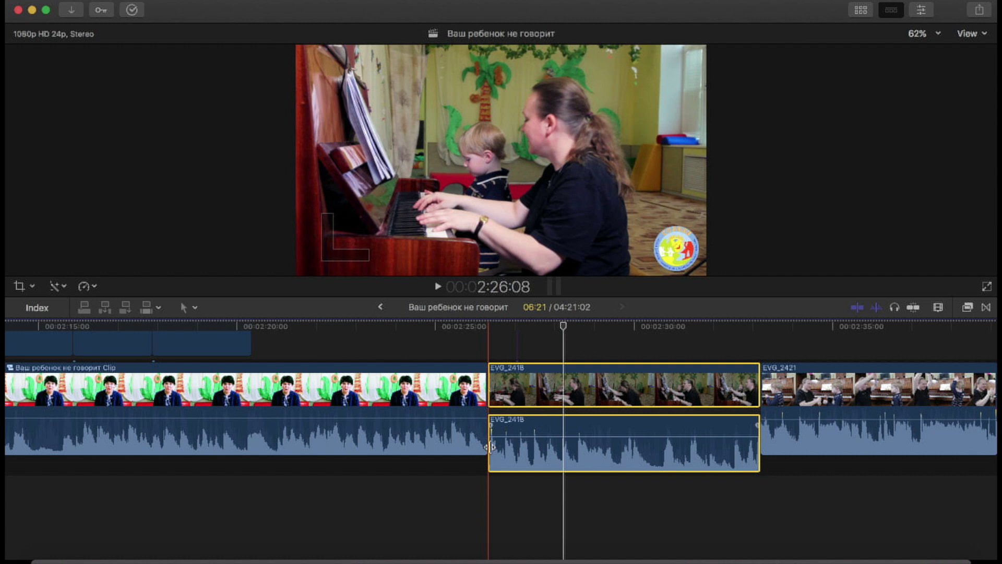
drag(489, 447, 461, 475)
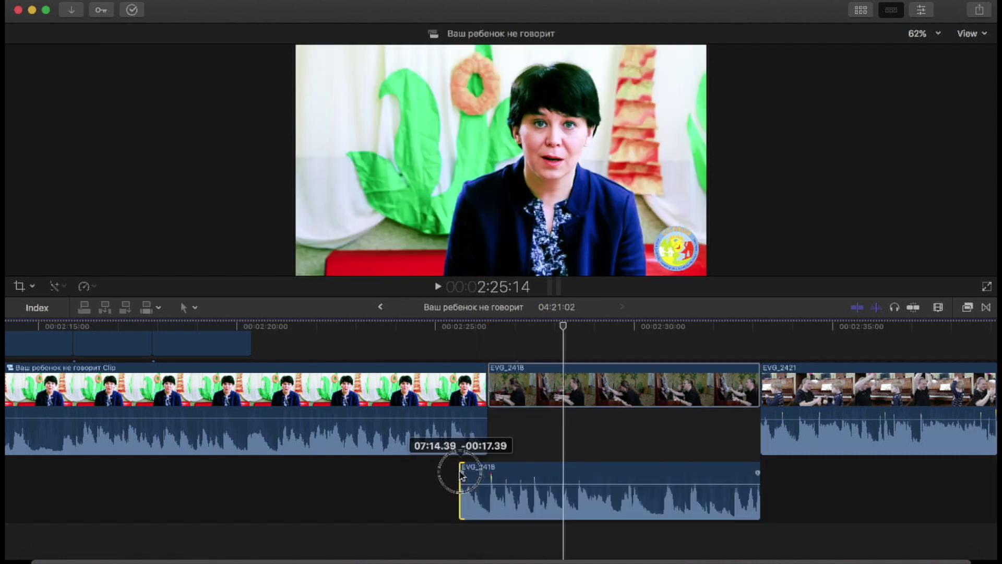
Step: Add a fade-in to EVG_2418's audio and select the EVG_2418 clip
mouse_move(460, 484)
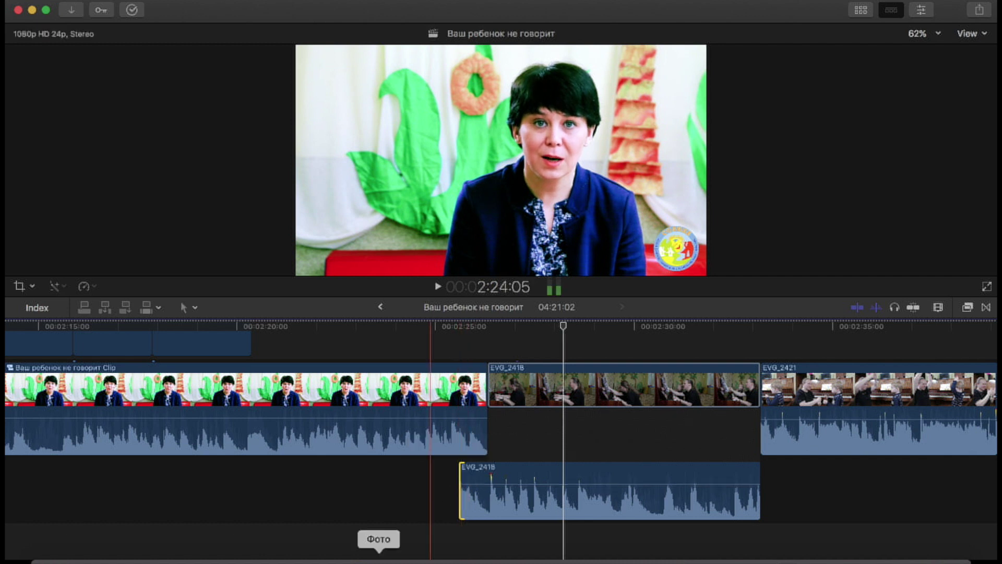
click(498, 490)
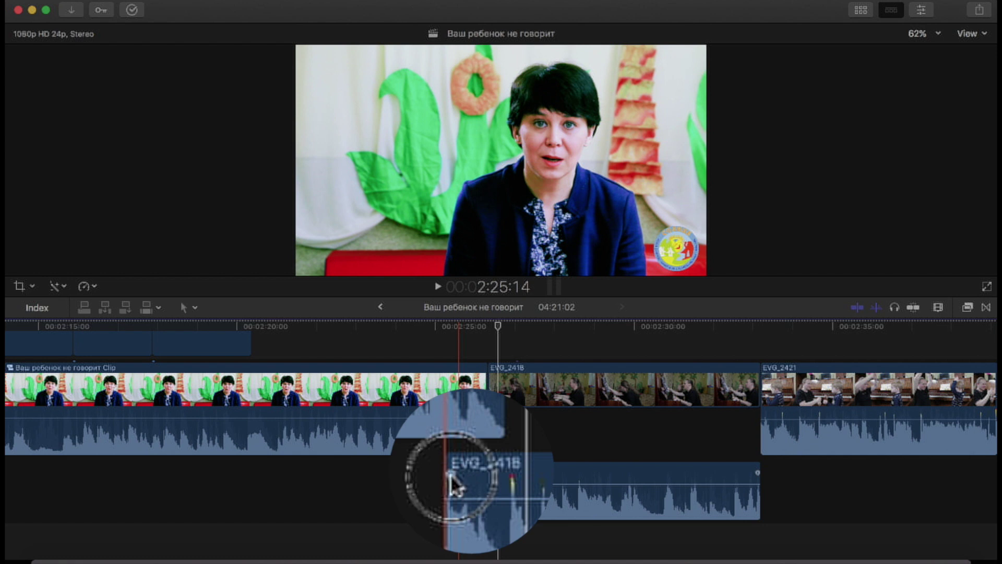
drag(450, 474, 488, 474)
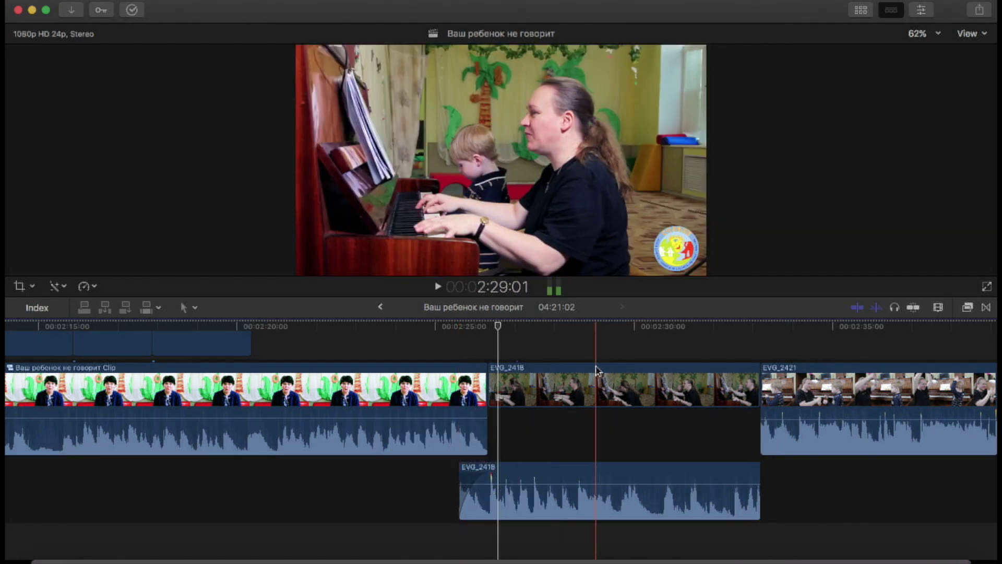
click(568, 503)
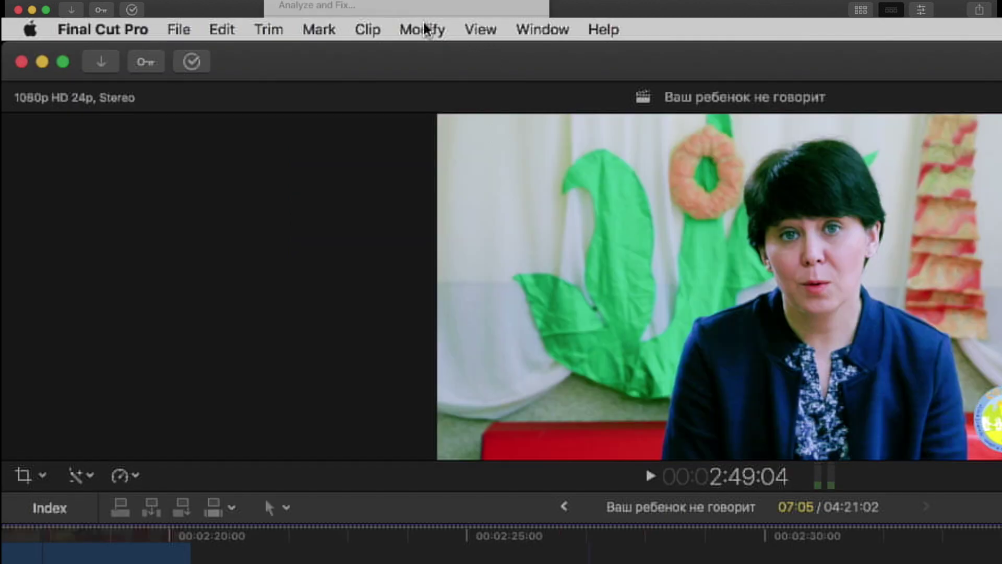
Step: Remove the old fades from EVG_2418's audio via Modify > Adjust Volume, then apply fresh fades
click(423, 30)
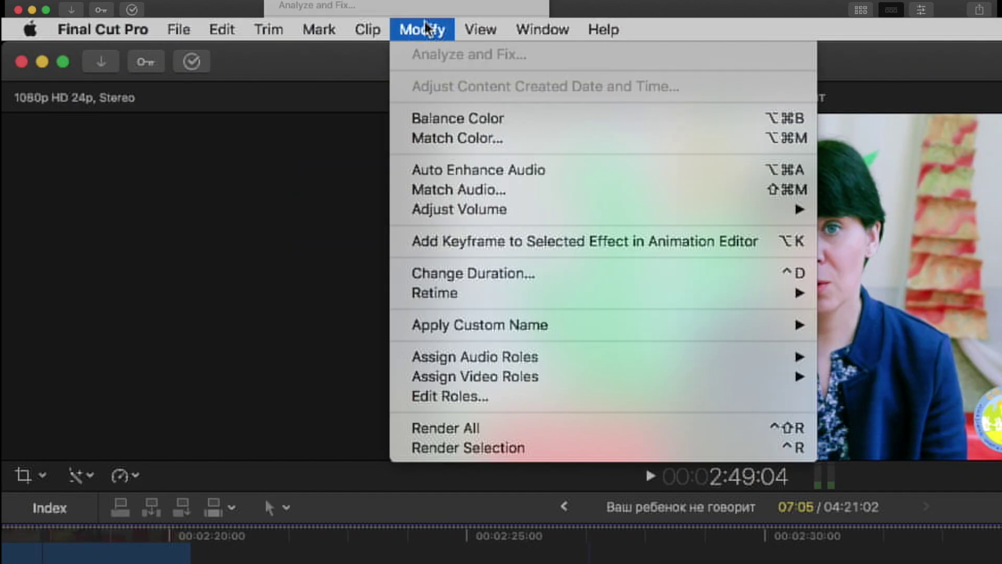
mouse_move(469, 210)
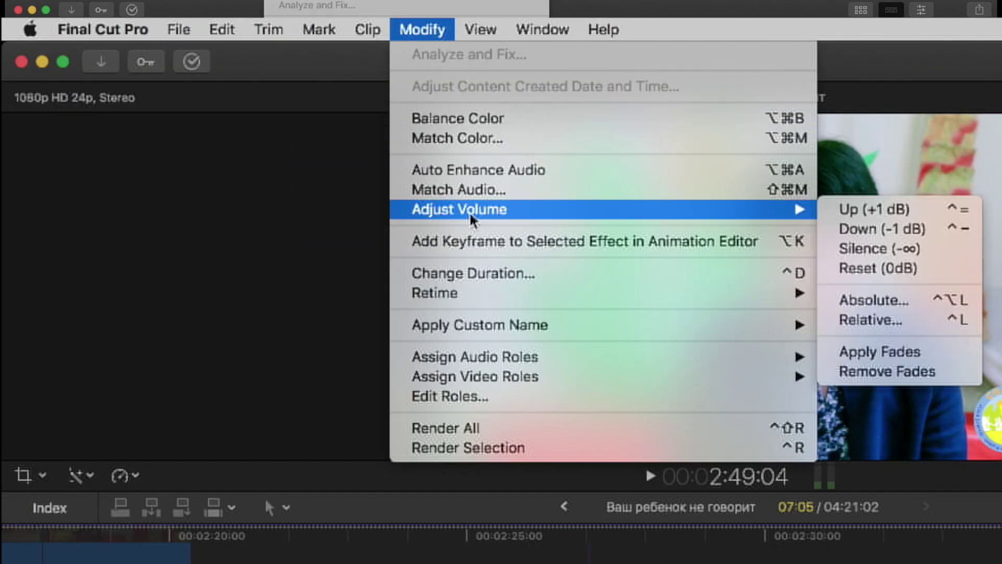
click(892, 369)
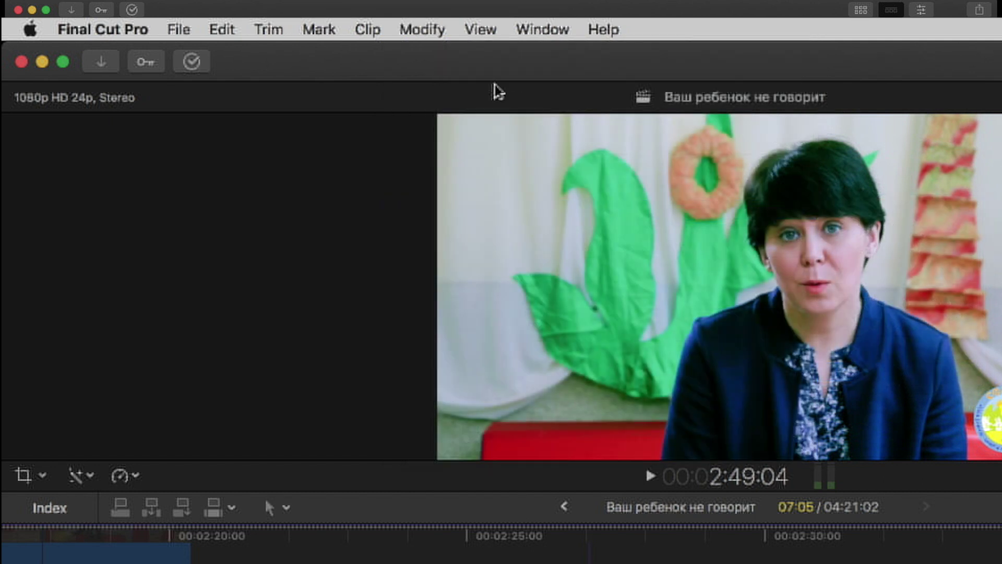
click(413, 31)
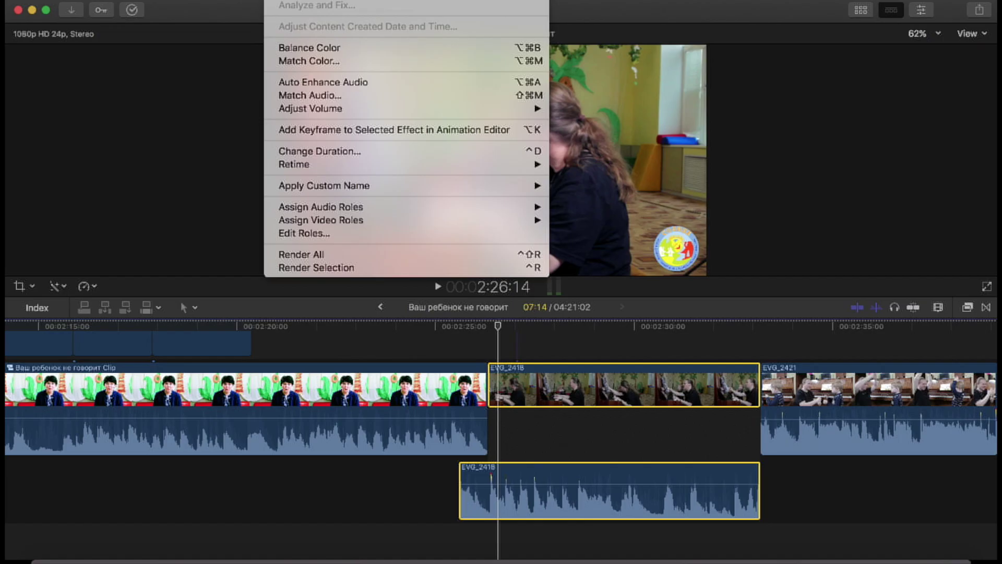
mouse_move(317, 111)
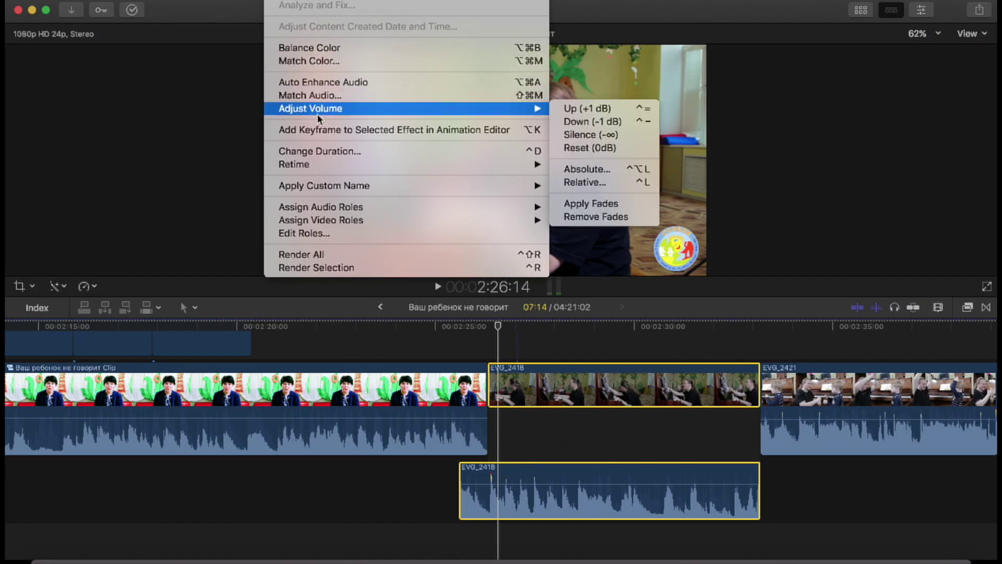
click(590, 204)
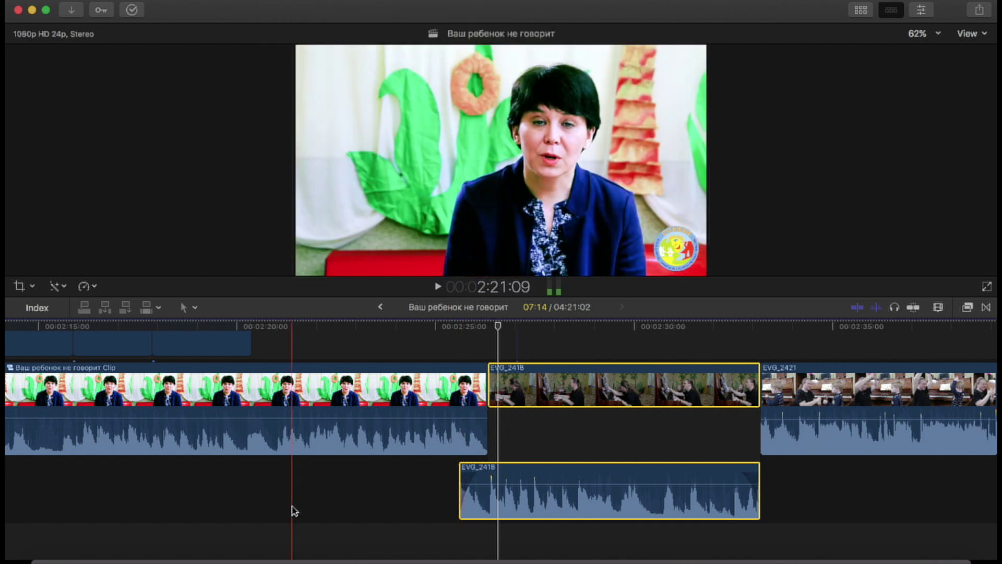
Step: Play back from earlier in the timeline to hear the new fades
click(293, 510)
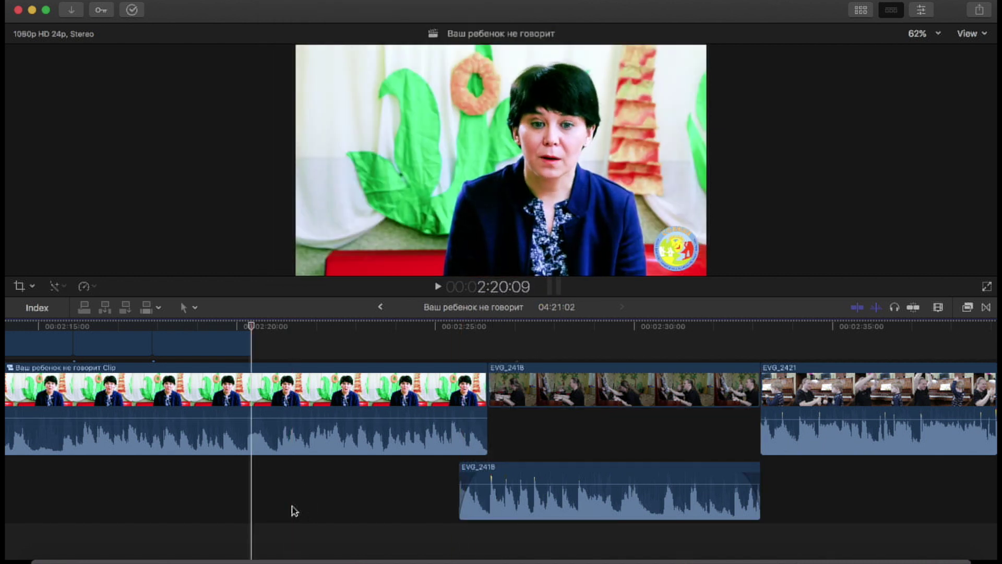
key(space)
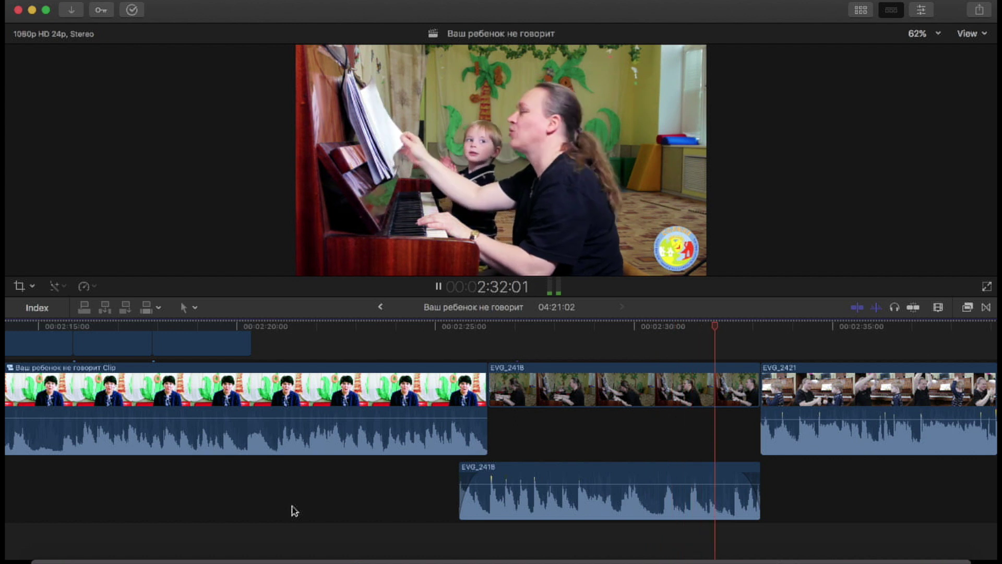
key(space)
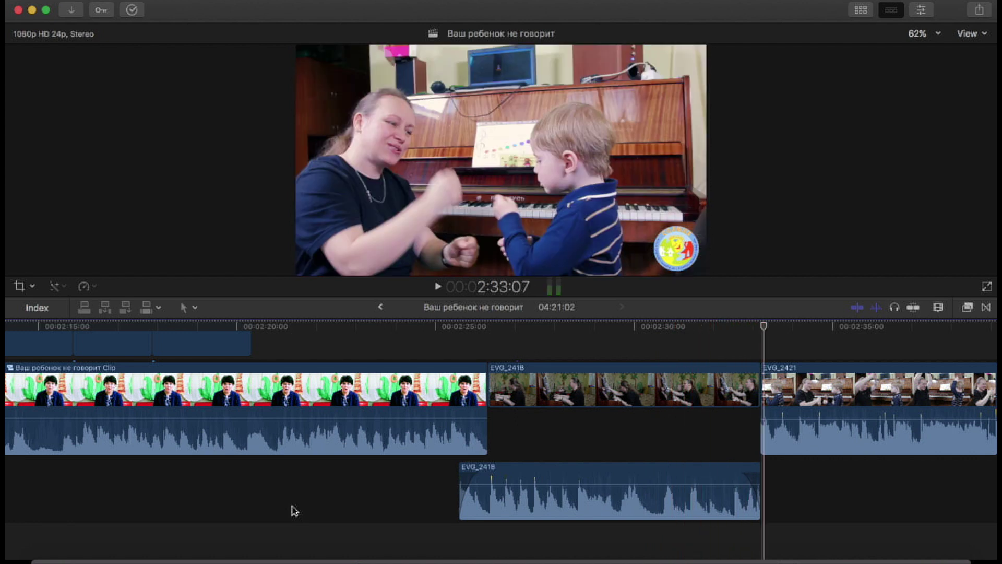
Step: Open the Sound Effects library, browse the jingles and pick the 0:59 Daydream jingle
click(860, 10)
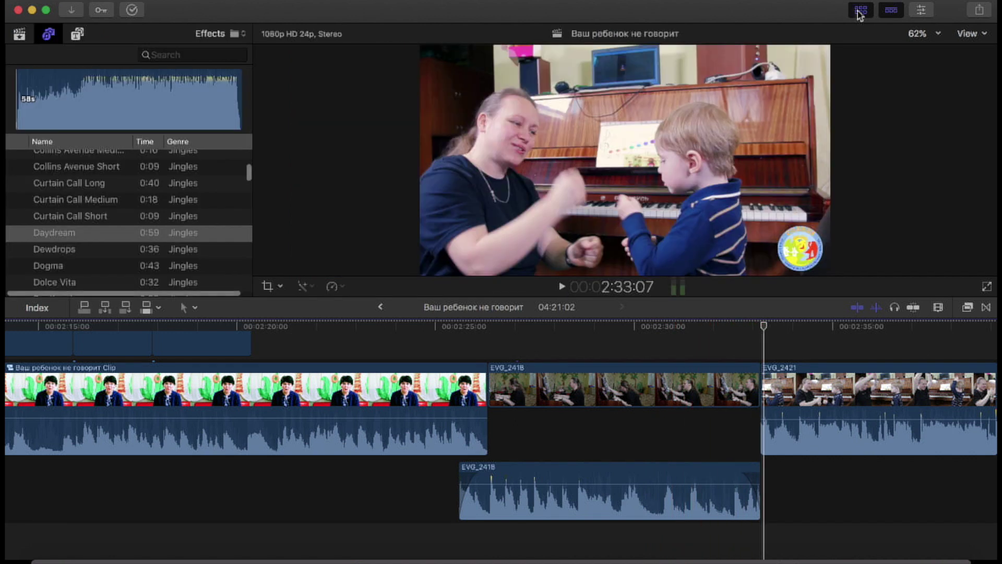
click(51, 35)
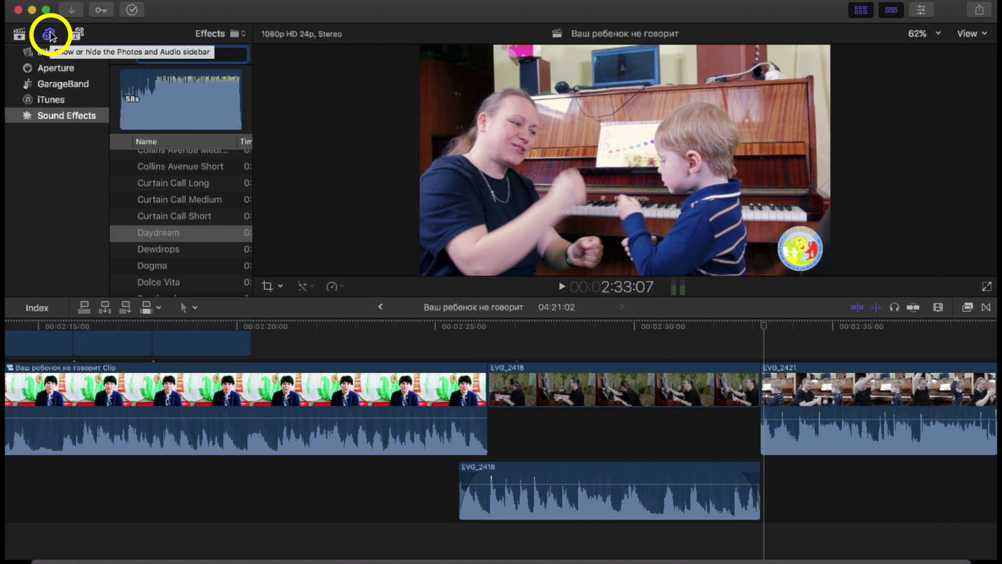
click(55, 100)
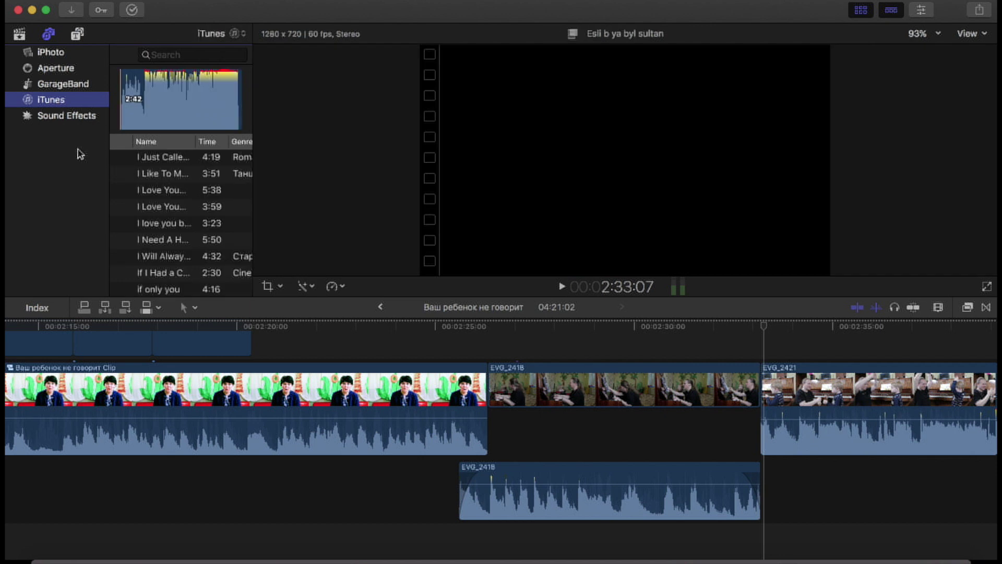
click(61, 116)
click(48, 35)
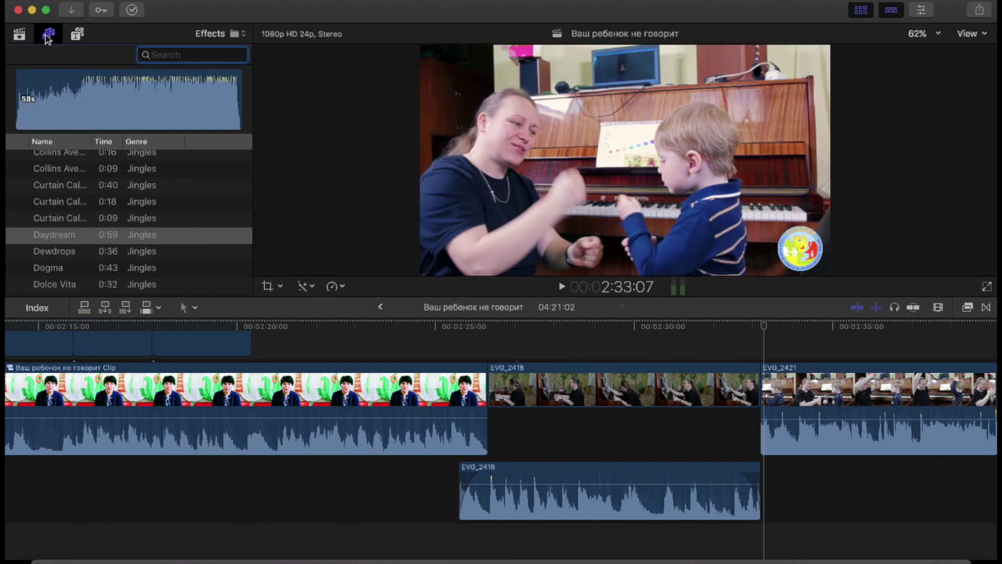
scroll(101, 196, down, 1)
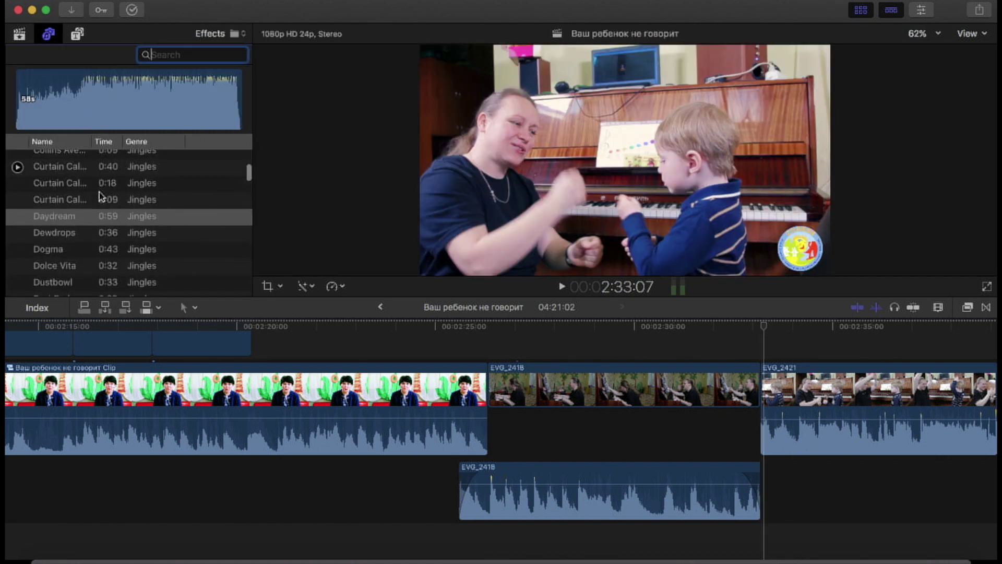
scroll(101, 197, up, 8)
scroll(102, 197, up, 2)
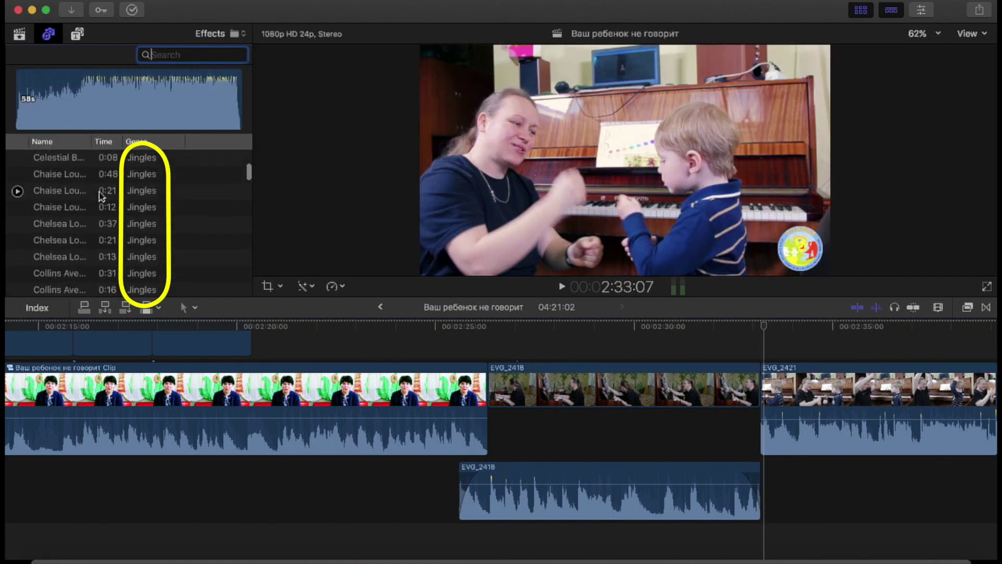
scroll(101, 197, down, 3)
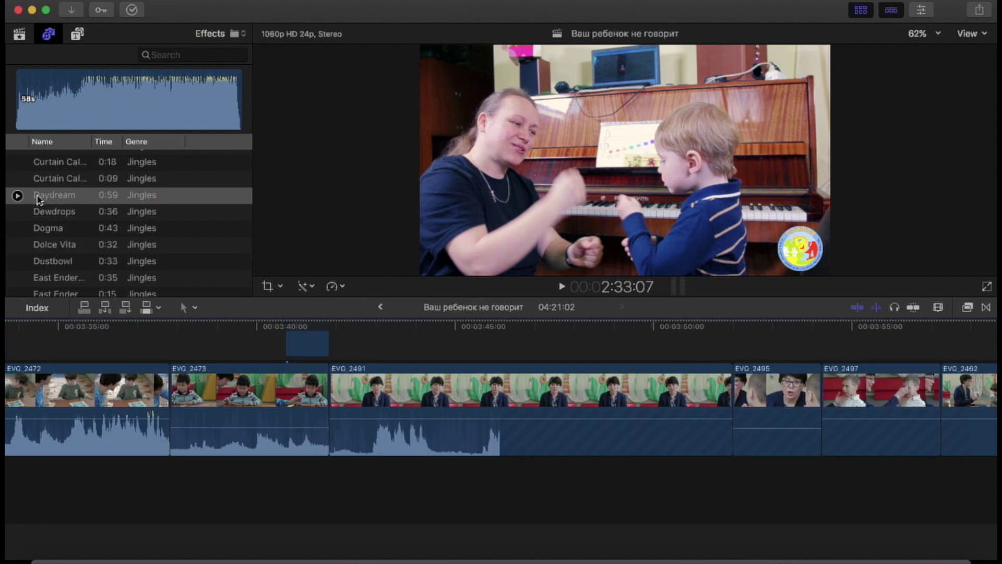
click(36, 198)
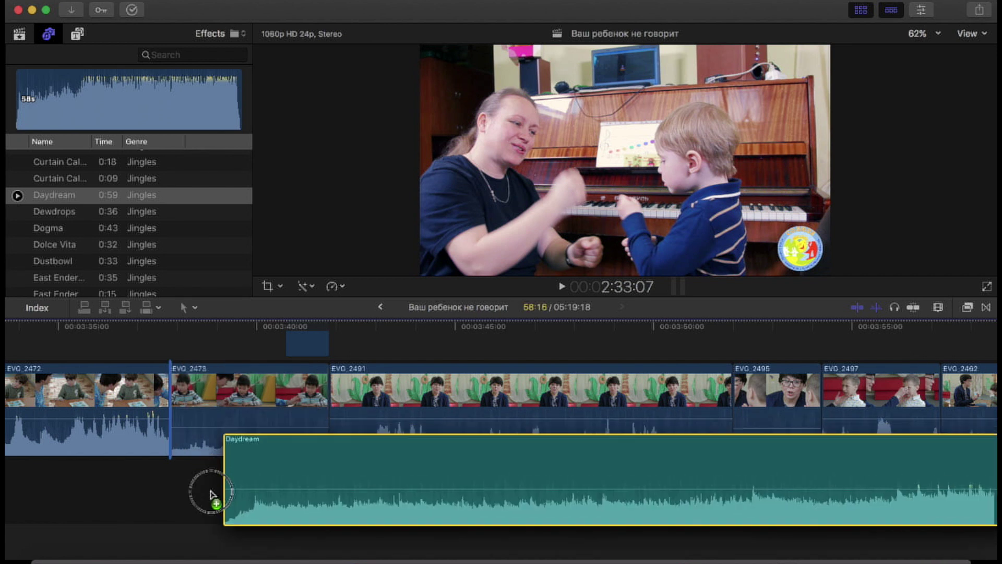
Step: Place Daydream under the video at about 3:37 and trim its end to the 3:52 edit
drag(36, 197, 289, 493)
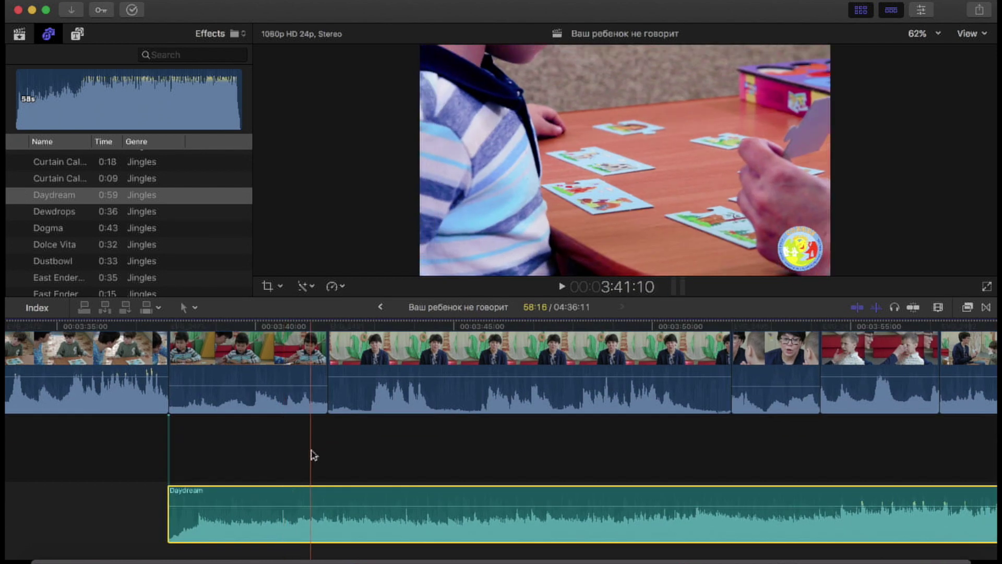
key(Down)
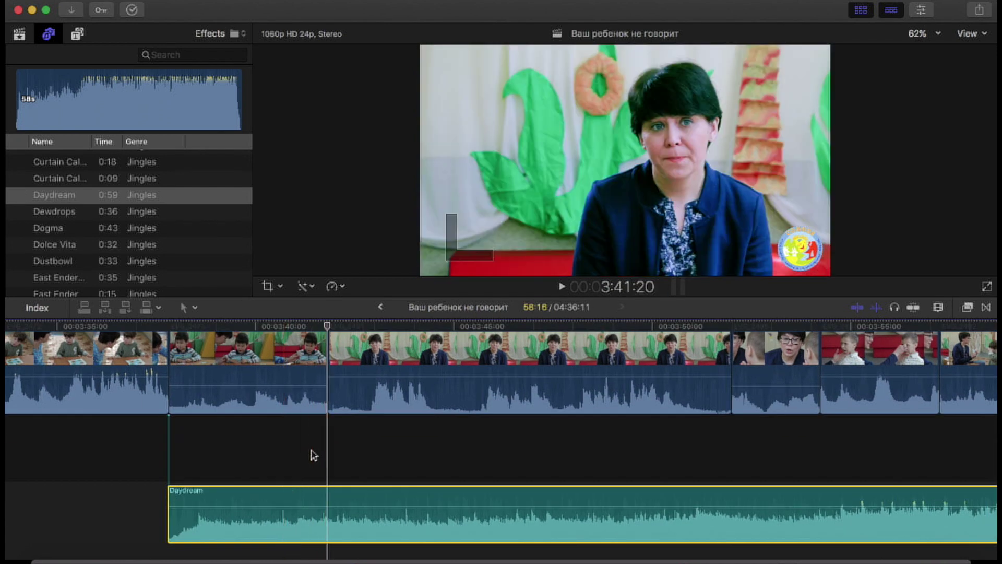
key(Down)
key(Down)
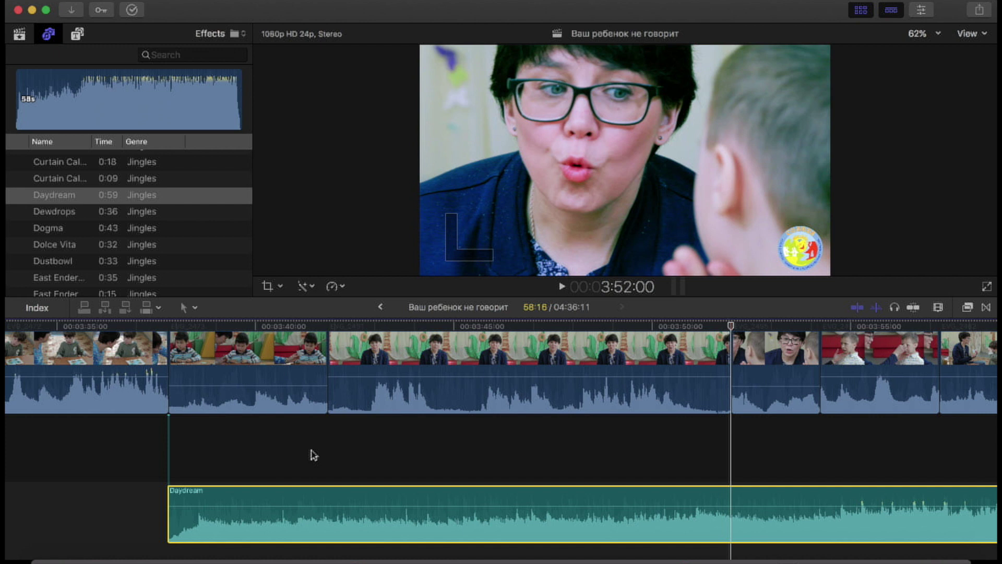
key(alt+bracketright)
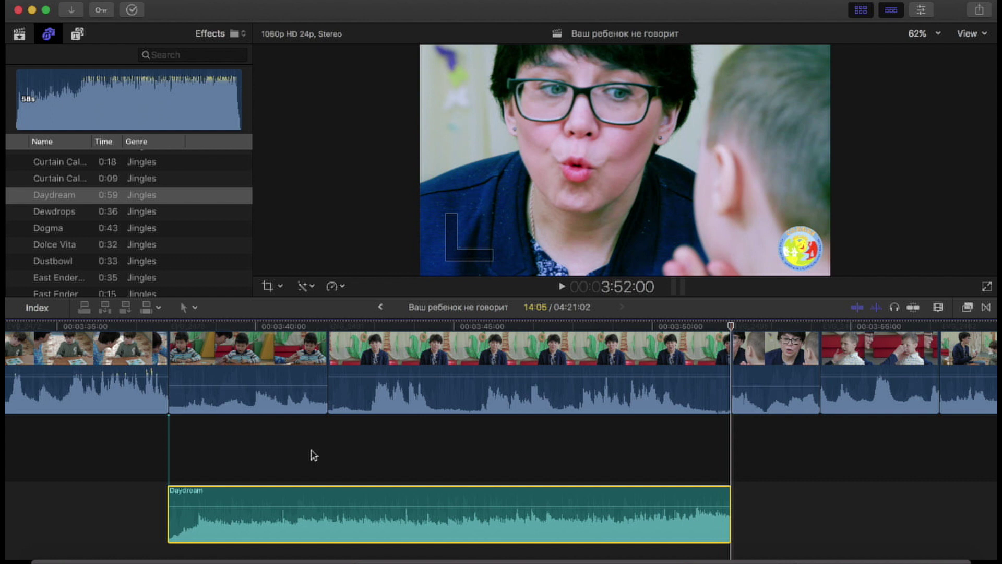
Step: Play the timeline back from the start of Daydream
click(276, 447)
key(Up)
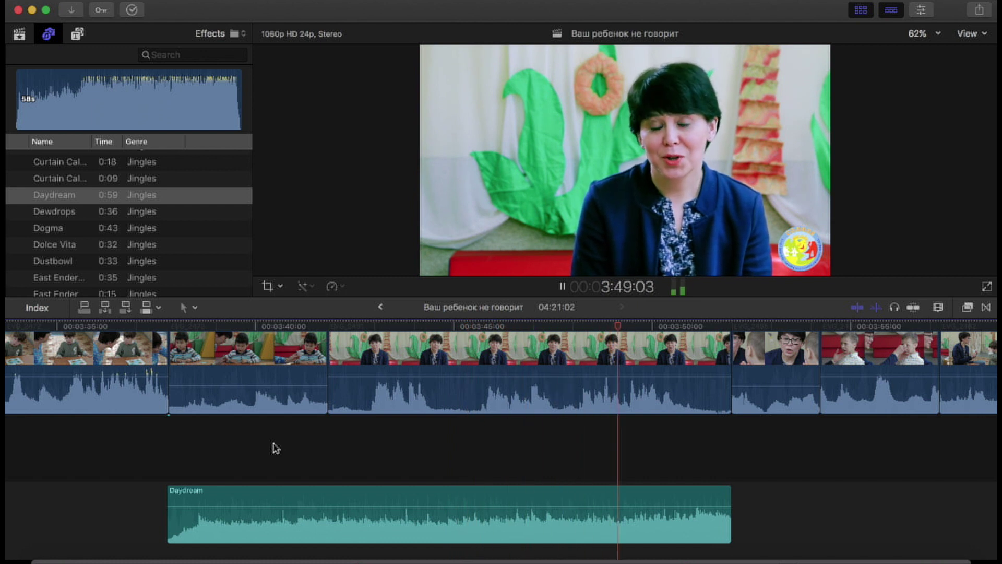
key(space)
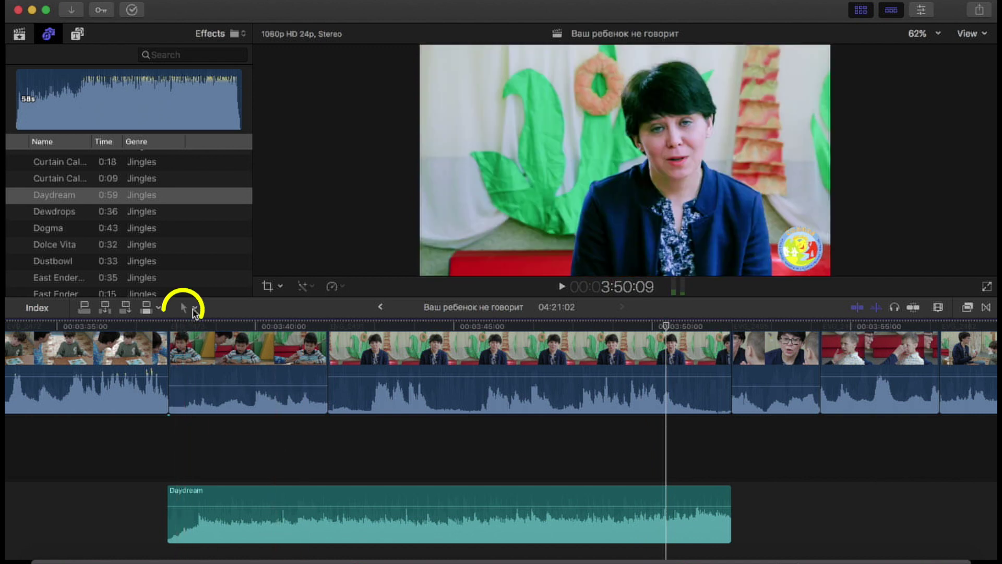
Step: Use the Range Selection tool to mark Daydream from its first seconds to its end
click(194, 311)
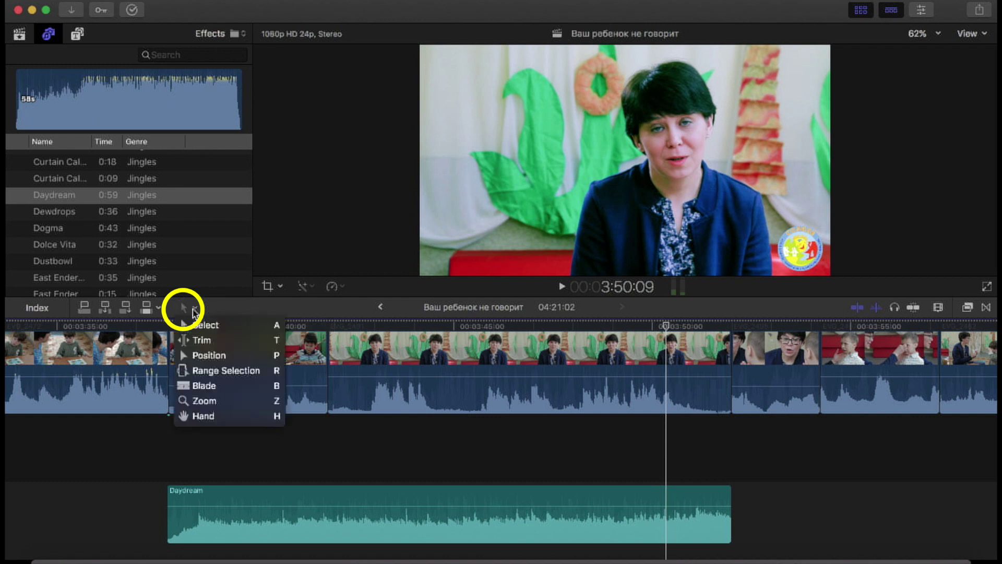
click(208, 373)
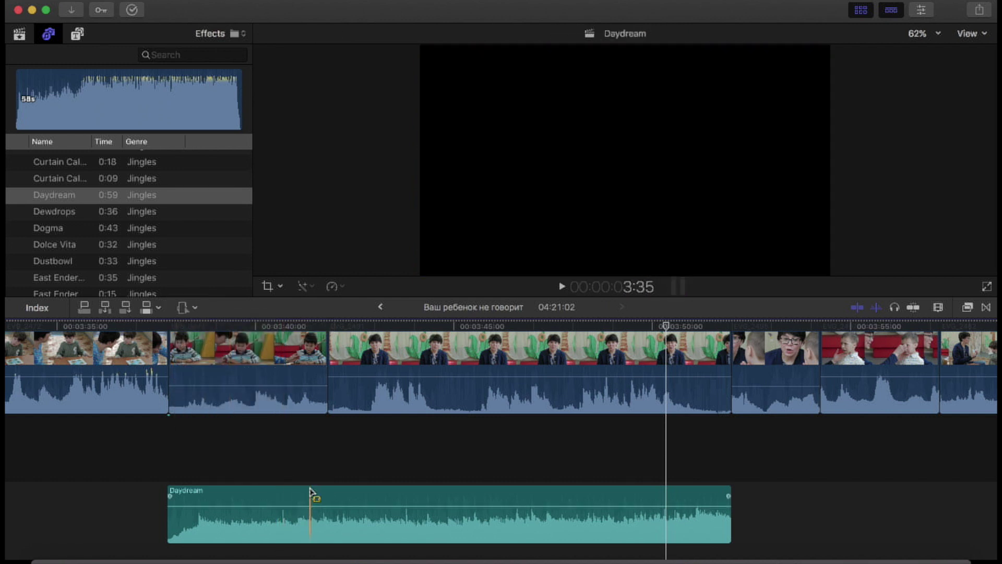
drag(310, 493, 565, 517)
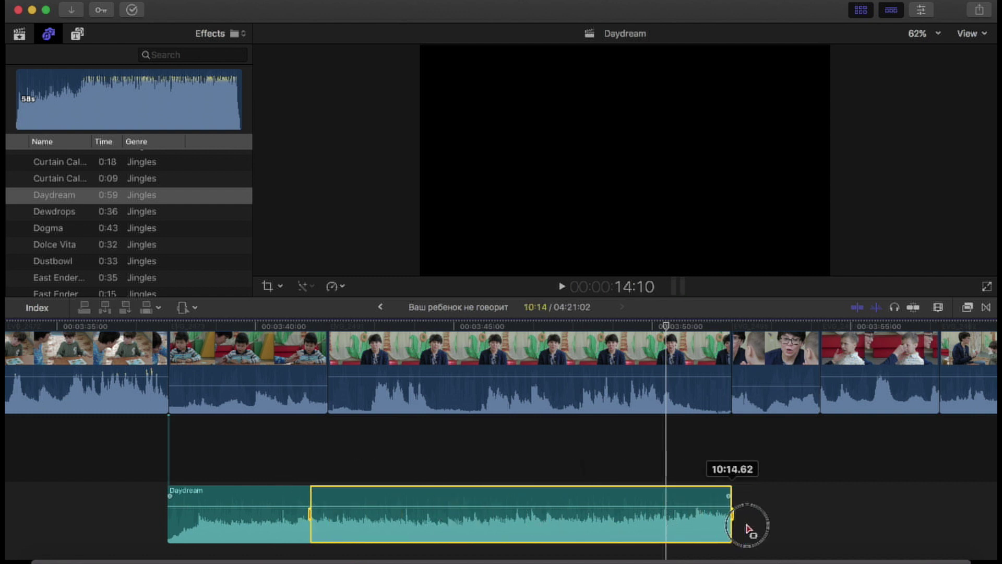
drag(565, 517, 746, 528)
Step: Lower the volume in the marked range to about -9 dB and play back the dip
drag(516, 505, 518, 514)
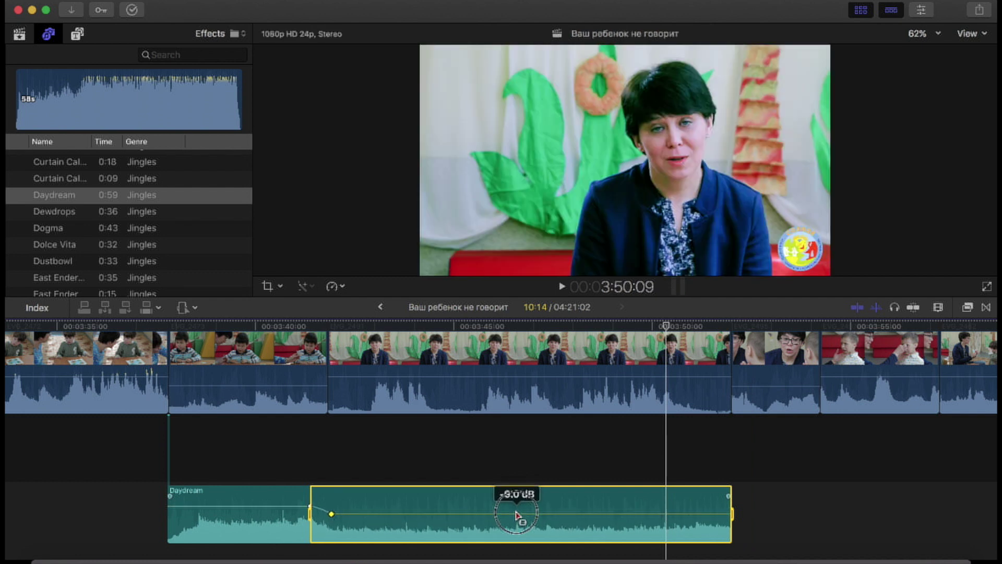
drag(517, 514, 516, 513)
drag(331, 513, 338, 515)
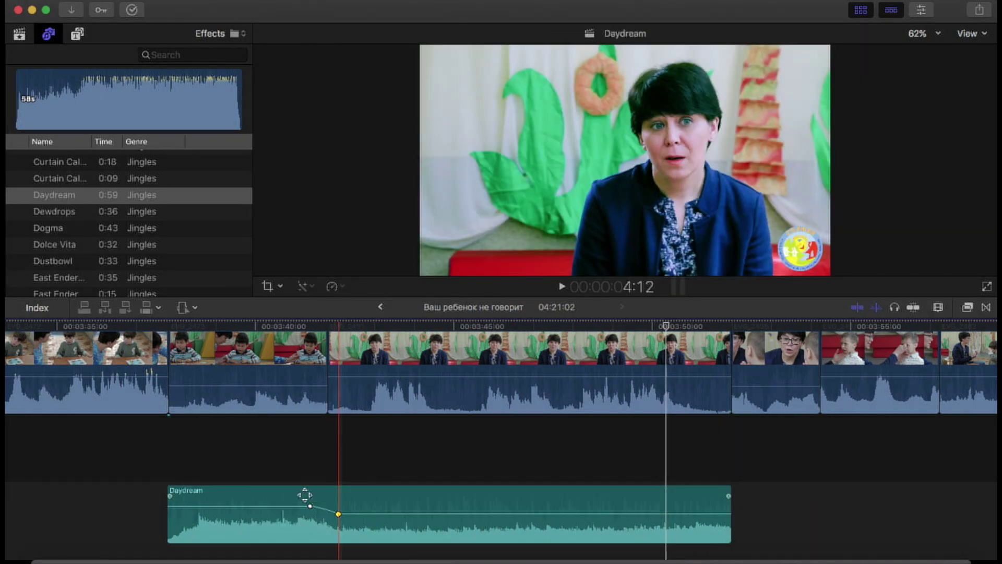
click(223, 447)
key(Up)
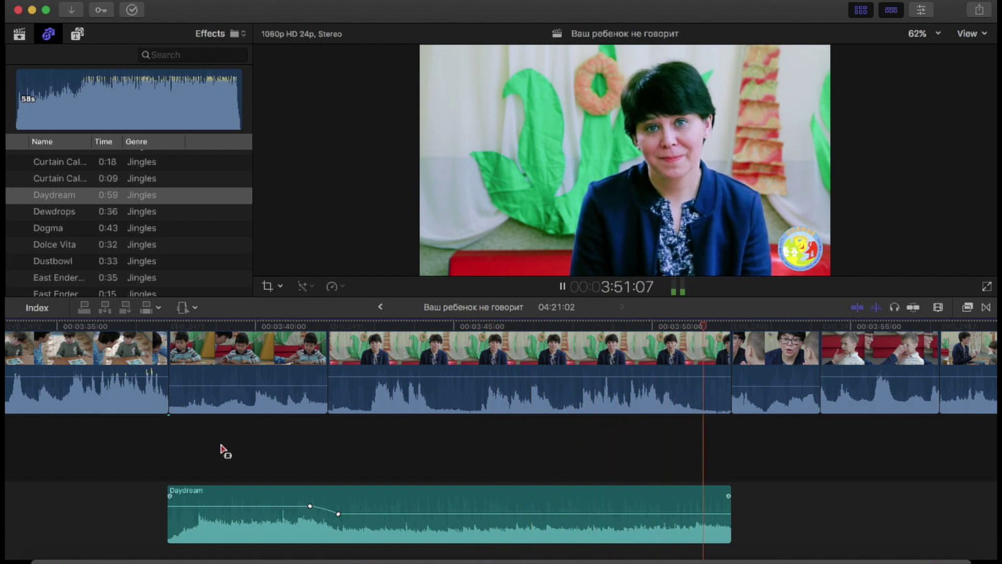
Step: Switch back to the Select tool and collapse EVG_2418's detached audio into its clip
scroll(222, 452, left, 10)
key(space)
click(195, 309)
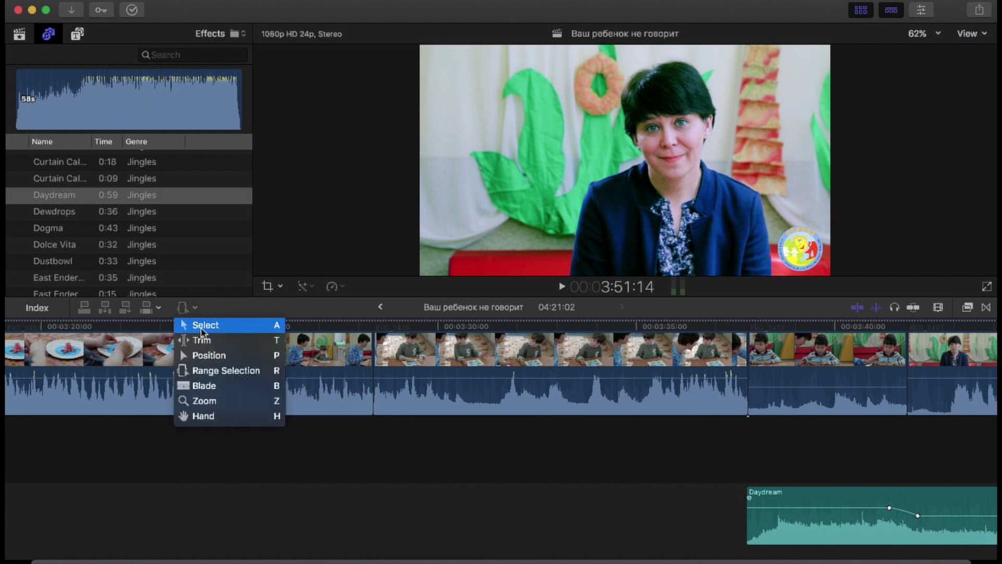
click(201, 325)
scroll(175, 501, left, 15)
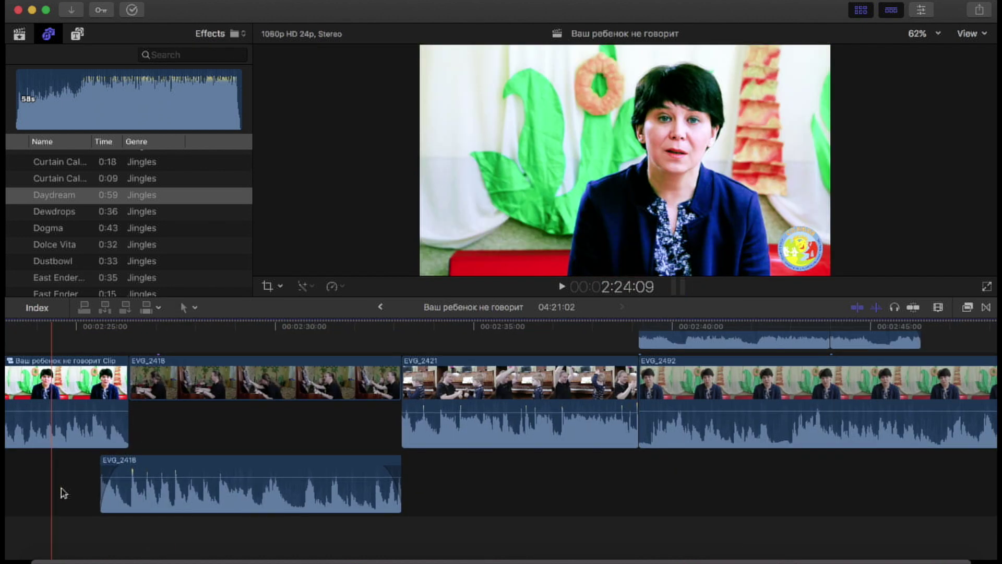
double_click(231, 506)
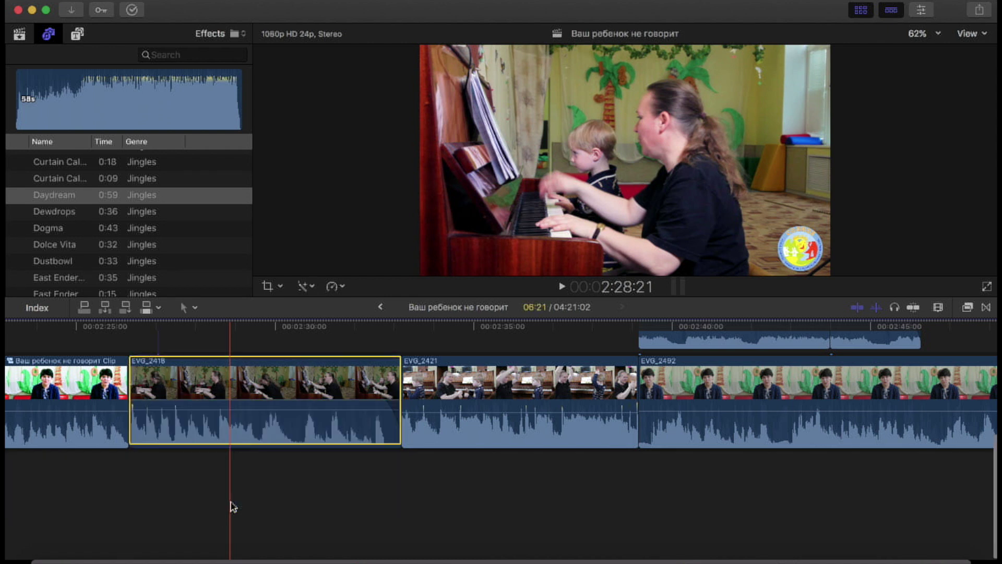
click(283, 506)
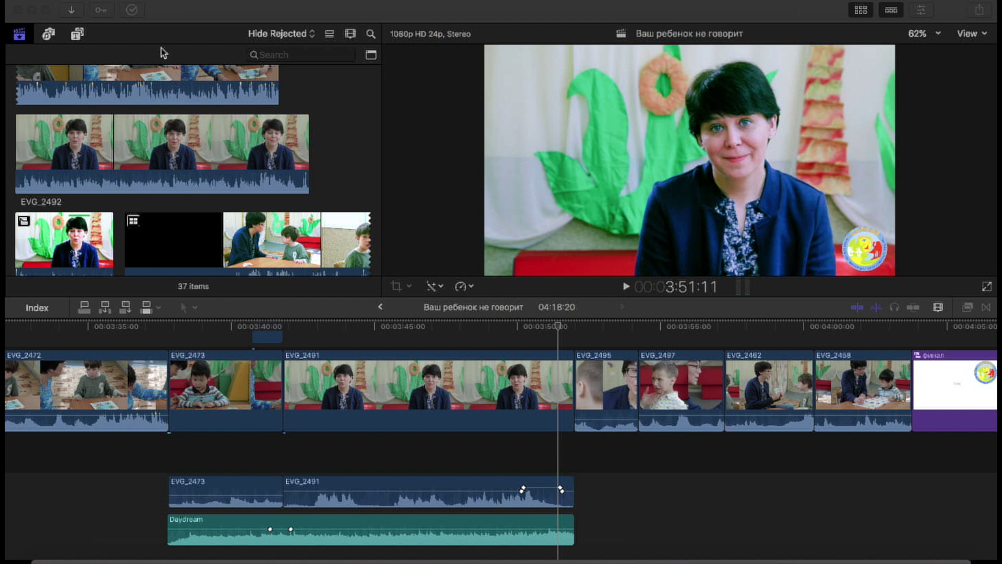
Step: Show the Lower Thirds titles and scroll up to the Nature Bug, Left, Right and Upper titles
click(77, 35)
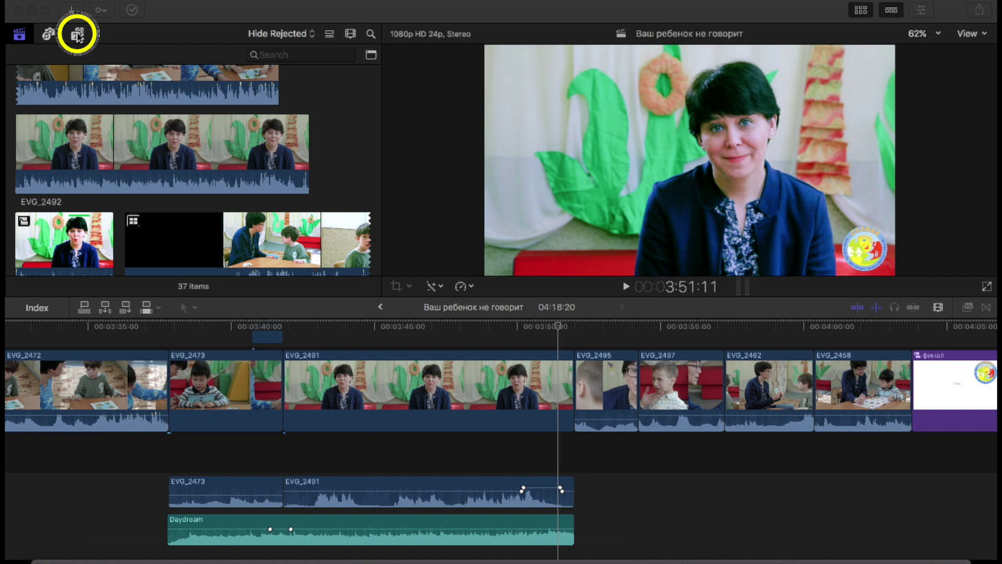
click(67, 162)
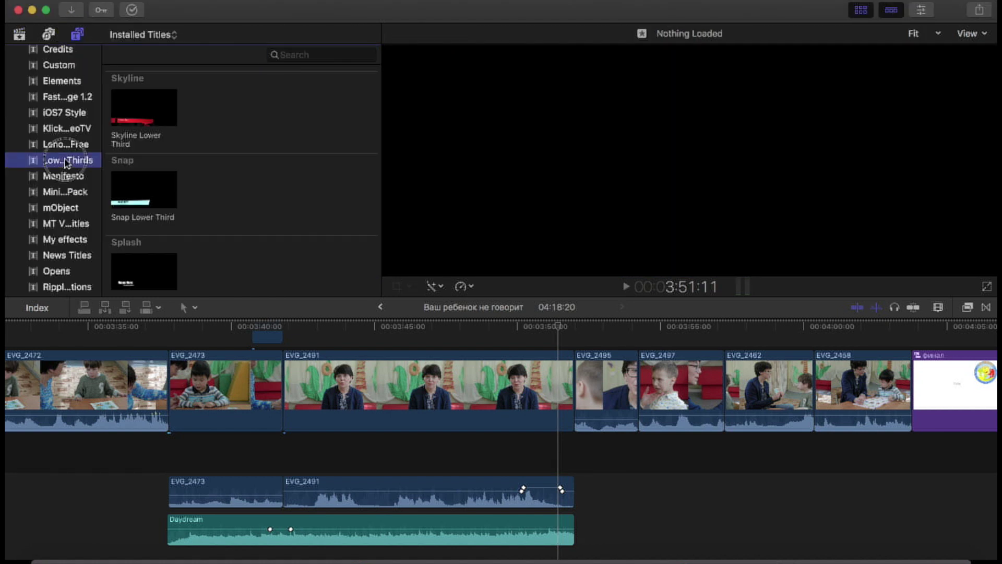
scroll(166, 164, up, 5)
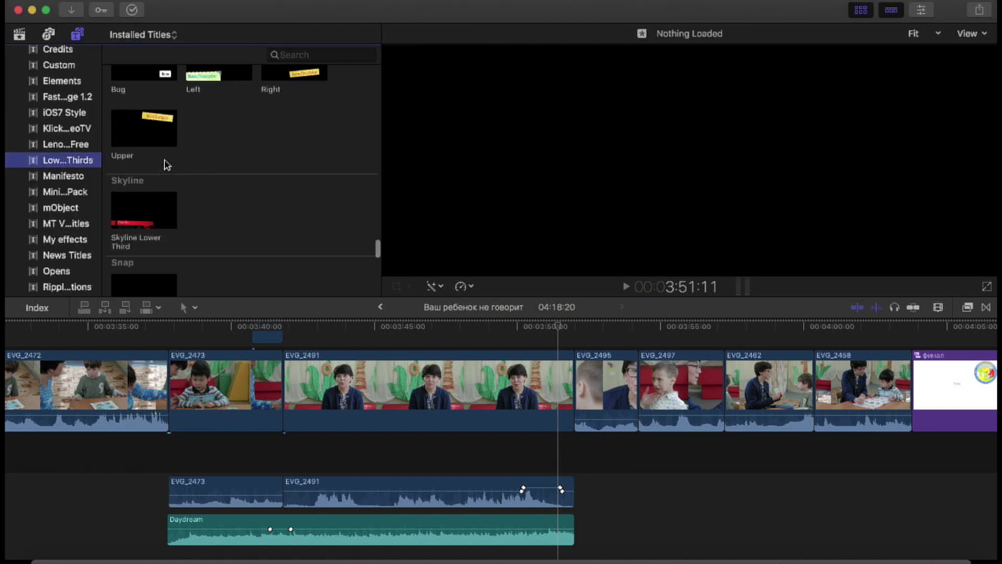
scroll(166, 164, up, 5)
scroll(166, 165, up, 5)
scroll(166, 164, up, 3)
scroll(166, 165, up, 5)
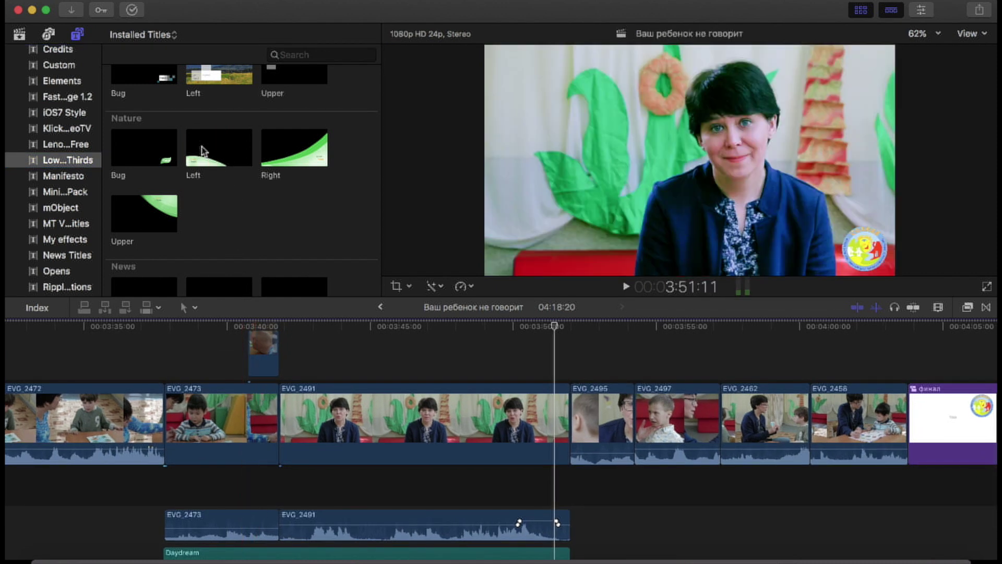
Step: Place the Nature Left lower-third above EVG_2491
click(204, 151)
drag(204, 152, 282, 360)
click(300, 371)
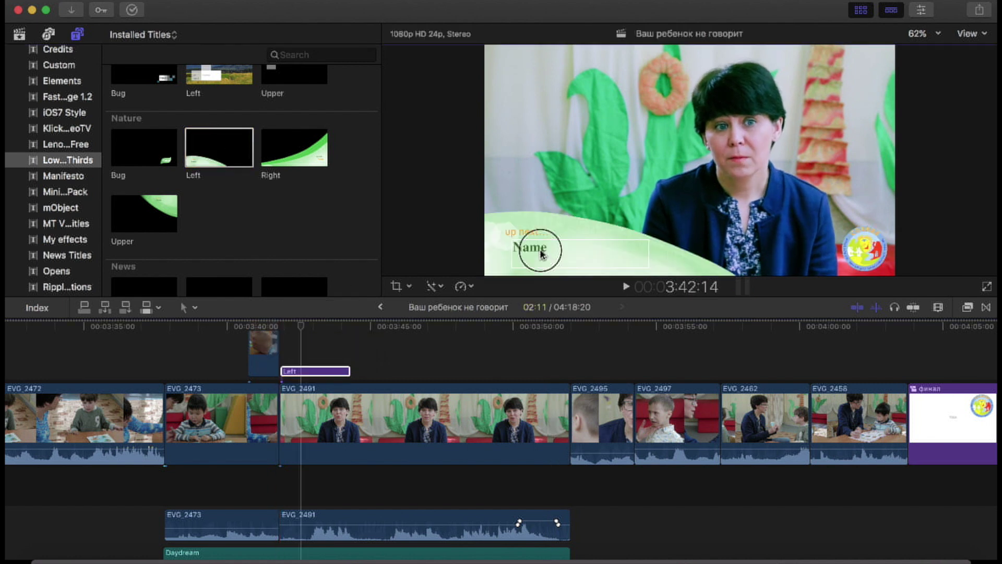
Step: Enter the speaker's name in the title and delete the 'up next...' line
double_click(540, 252)
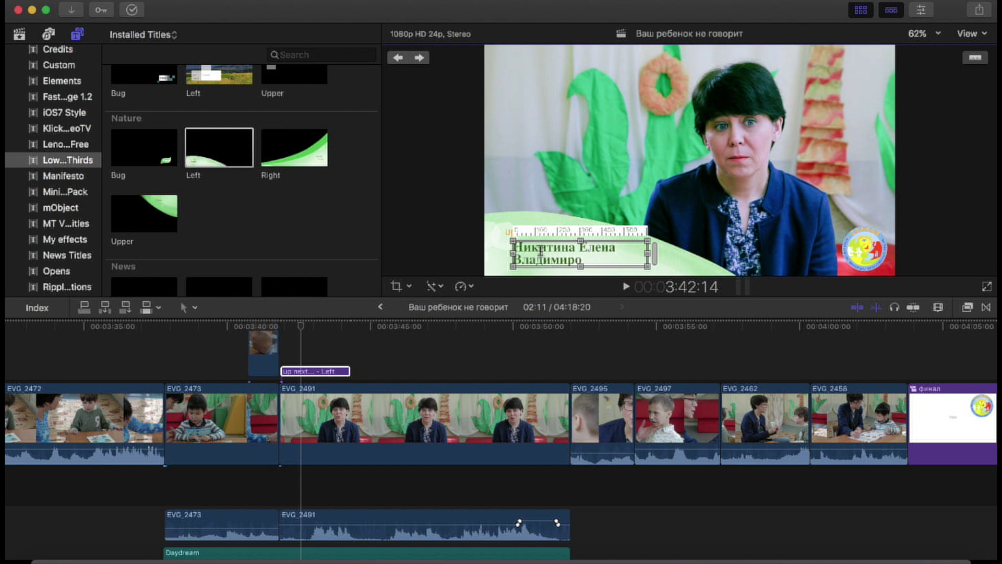
text(вна)
key(Escape)
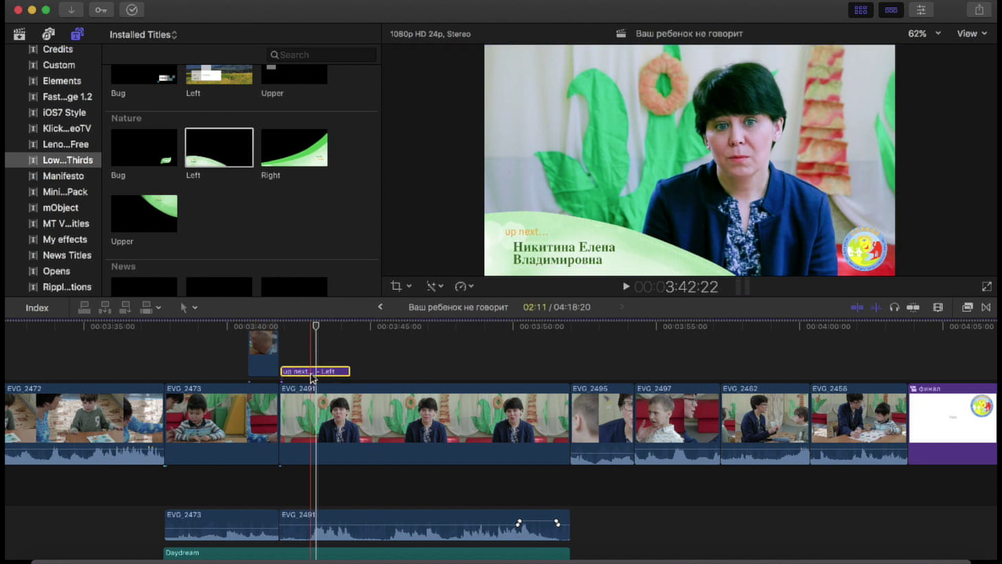
click(515, 234)
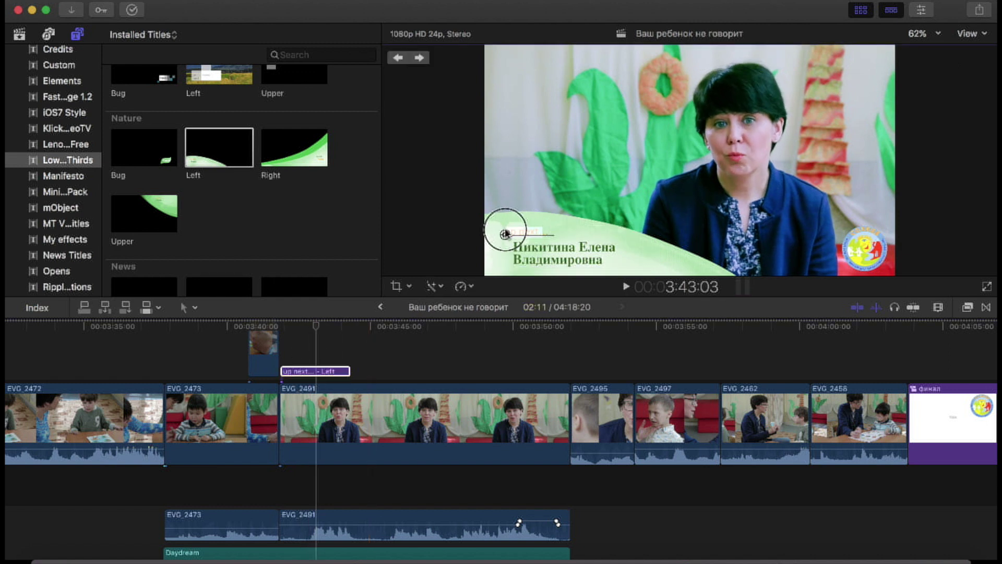
key(BackSpace)
text(ДЦ "СОЛНЦЕ)
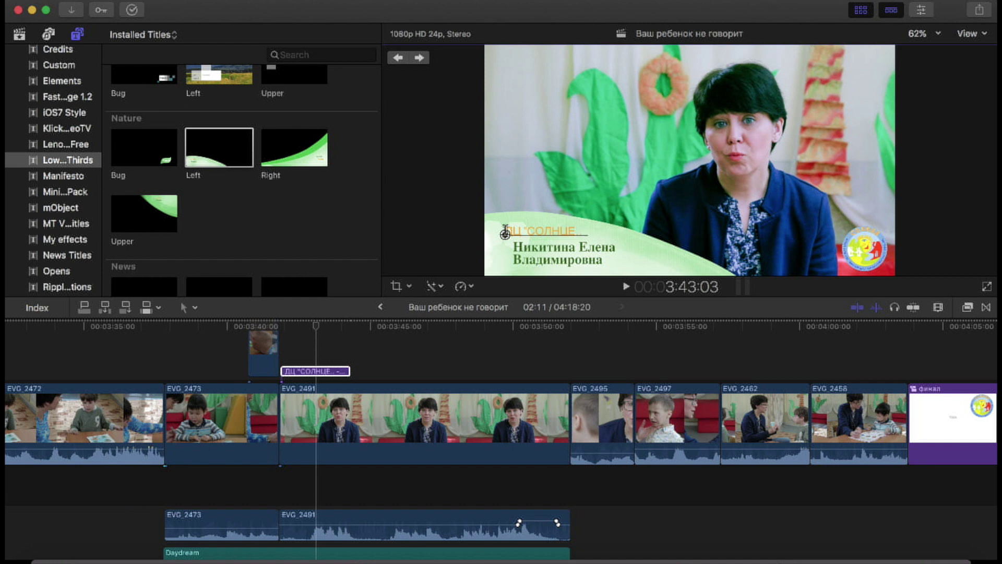
click(337, 371)
Step: Shorten the title by 3 seconds and preview it full screen
click(350, 371)
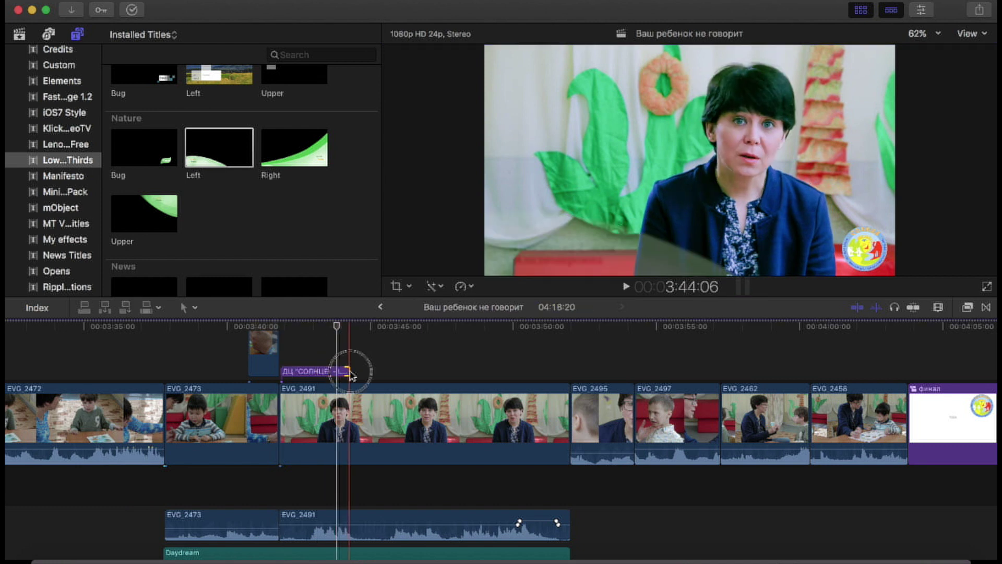
drag(350, 371, 346, 374)
key(super+shift+f)
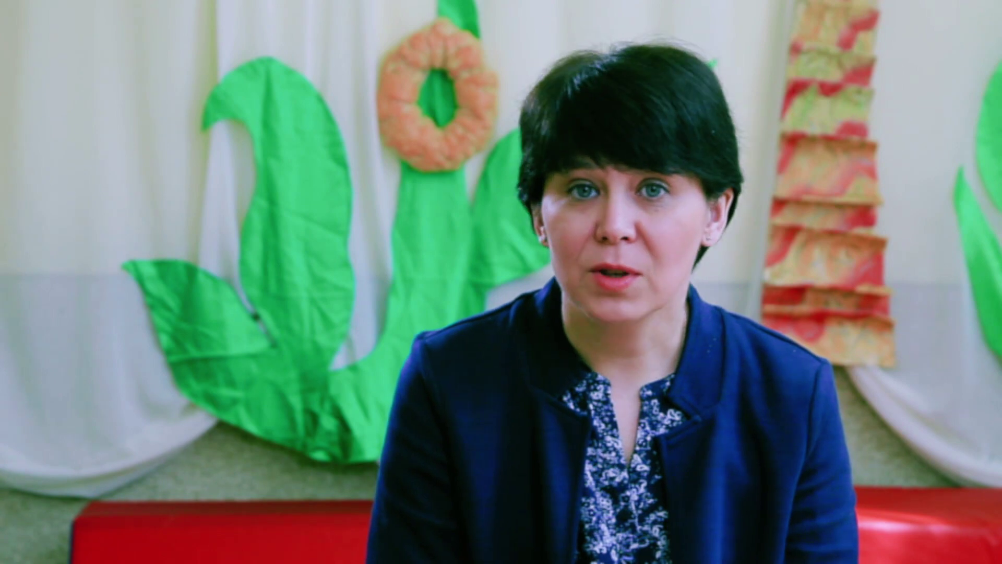
key(Escape)
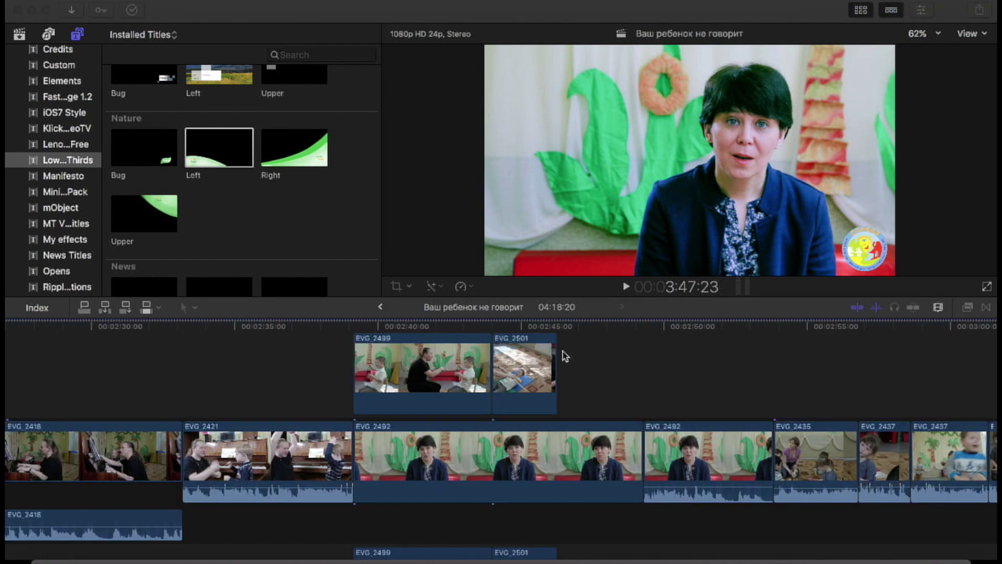
Step: Add a cross dissolve at EVG_2501's end, lengthen it by 3 seconds, and play it back
click(555, 360)
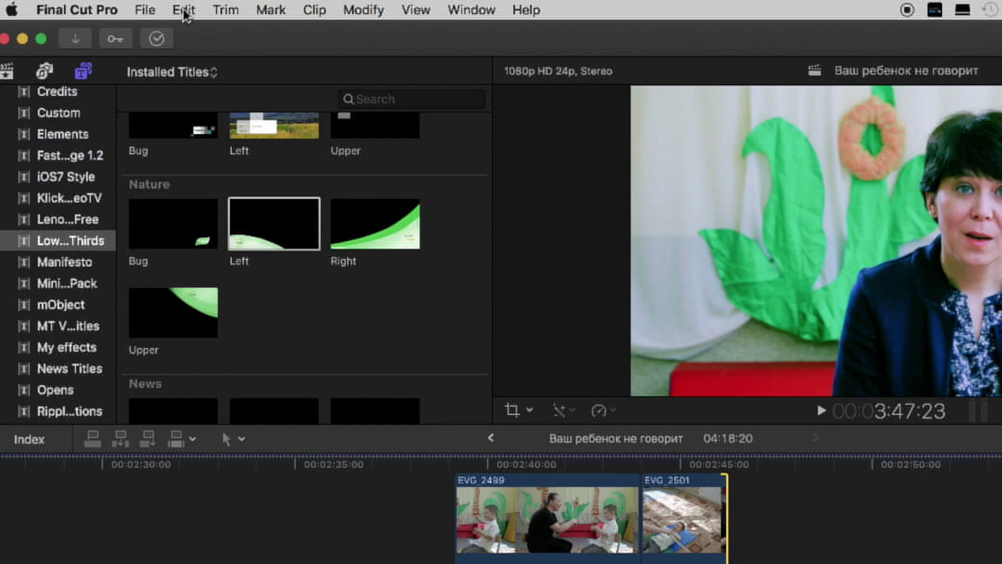
click(184, 11)
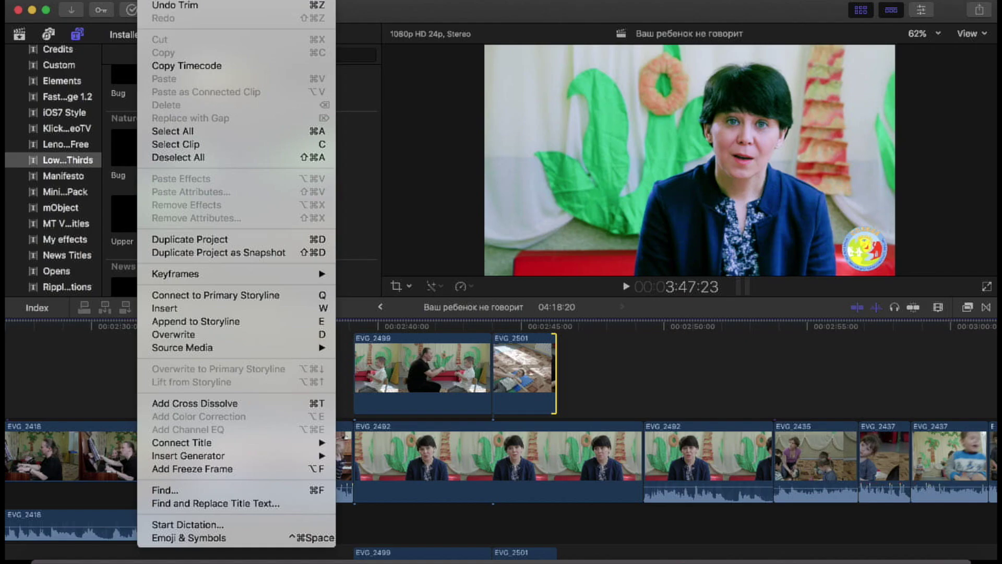
click(194, 403)
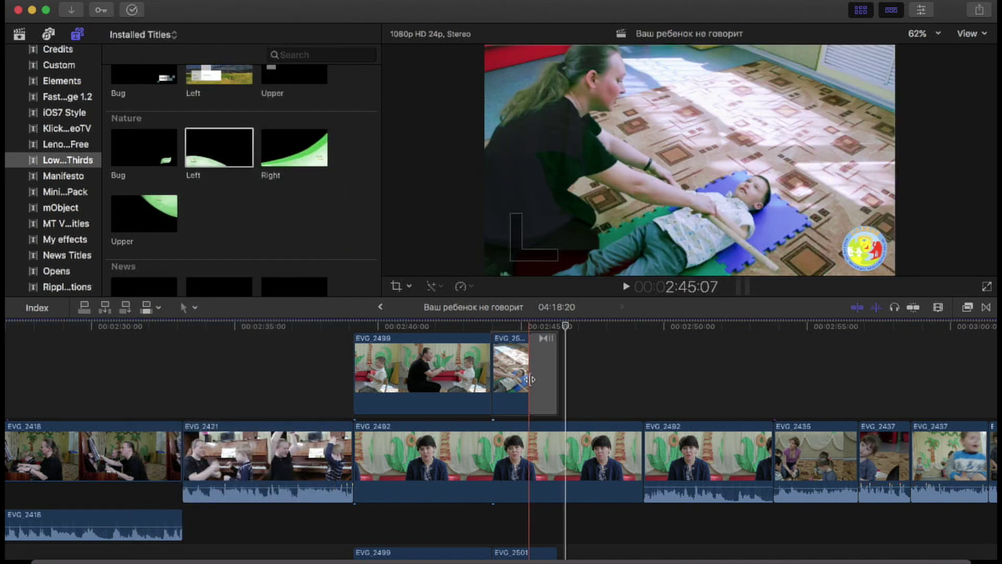
drag(531, 380, 538, 383)
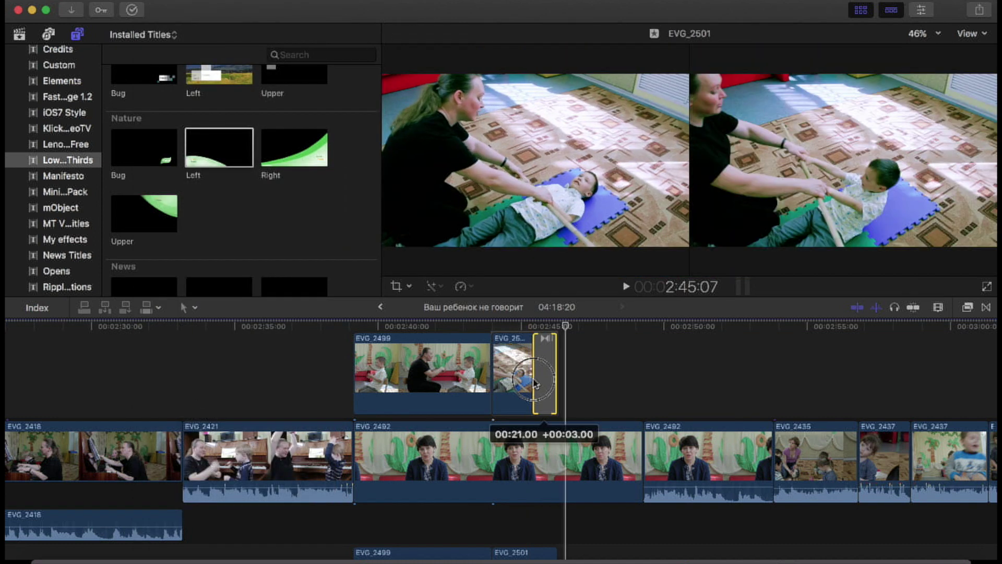
key(space)
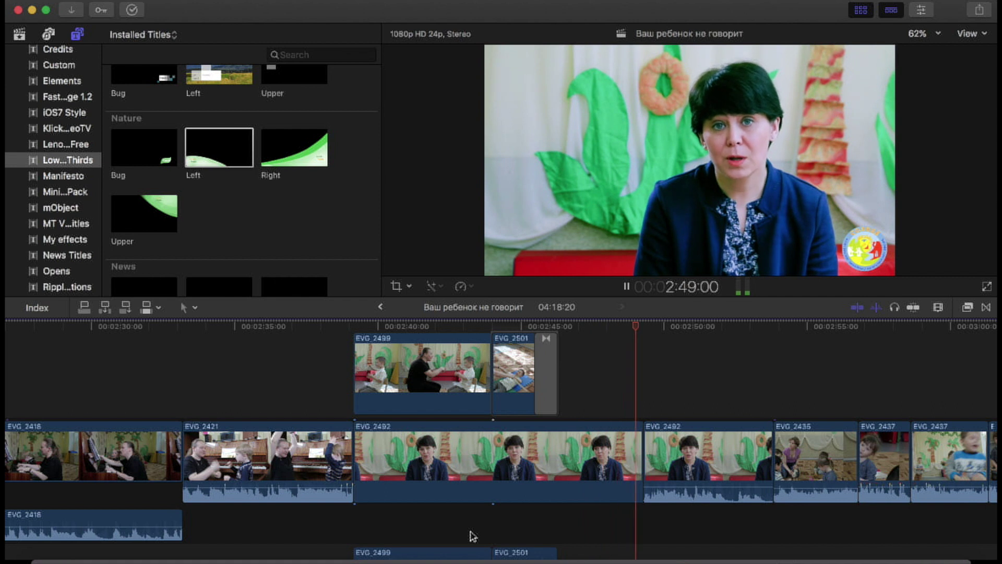
key(space)
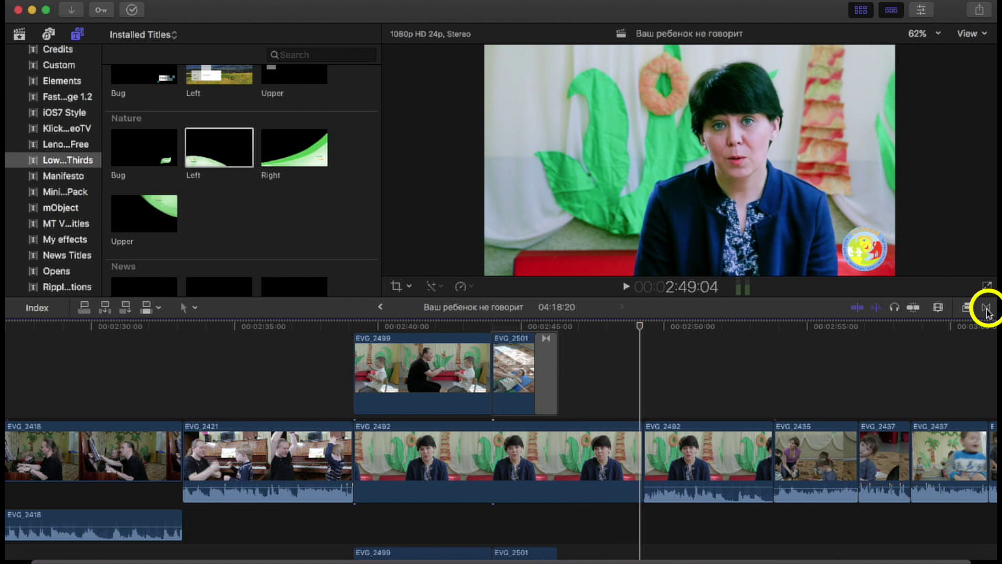
Step: Place the Movements Page Curl transition between EVG_2492 and EVG_2435 and preview it
click(986, 309)
click(749, 418)
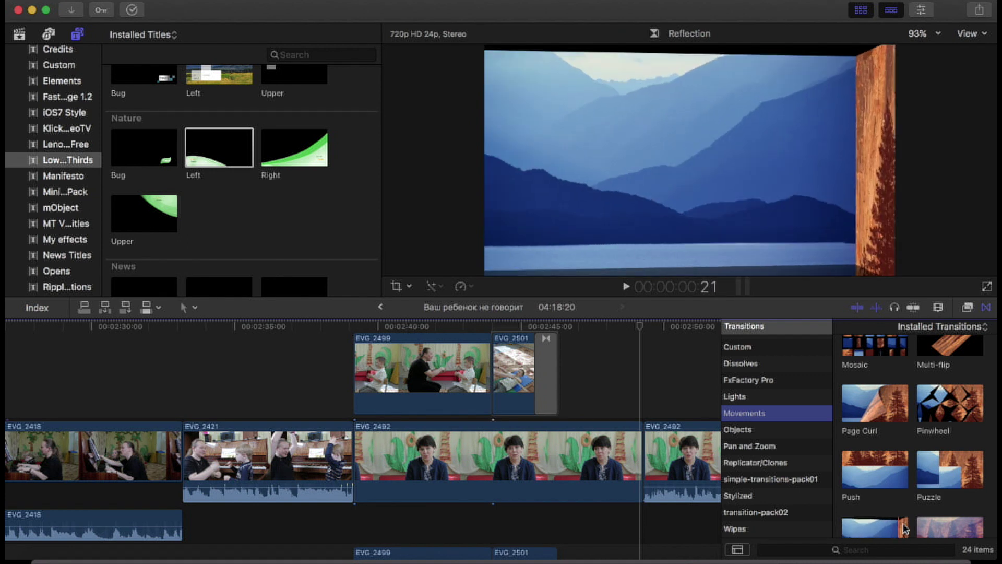
click(875, 401)
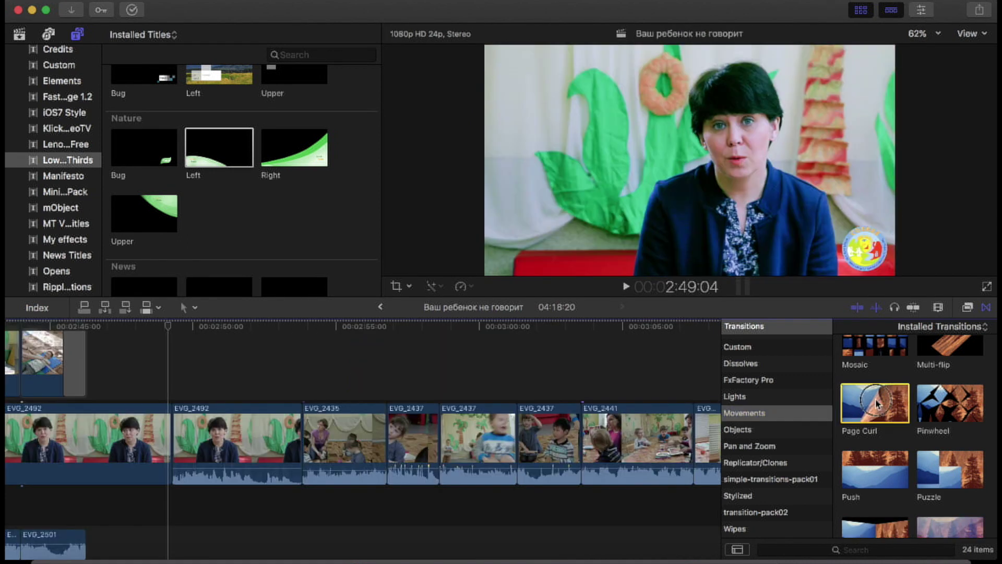
drag(875, 398, 302, 452)
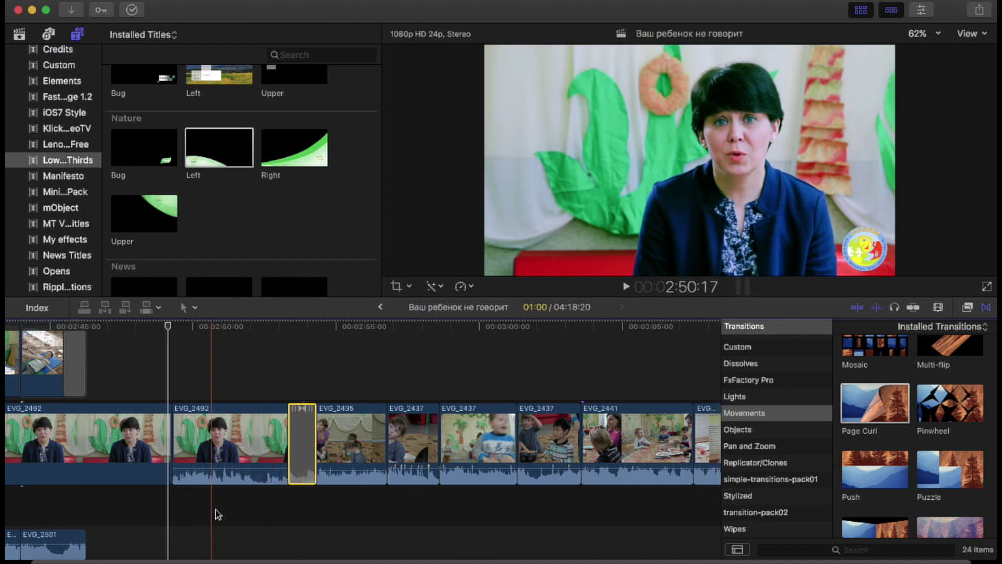
click(275, 518)
key(space)
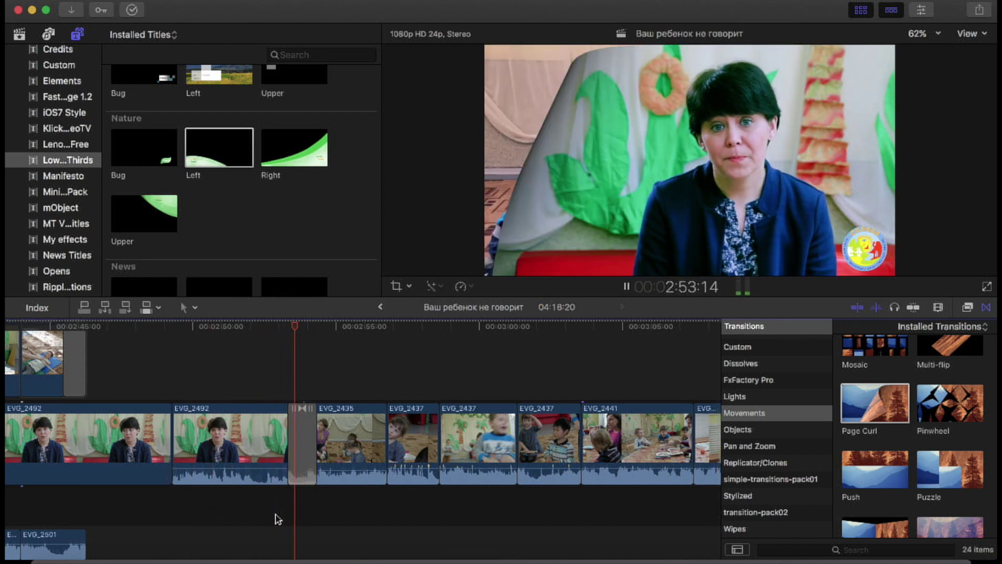
key(space)
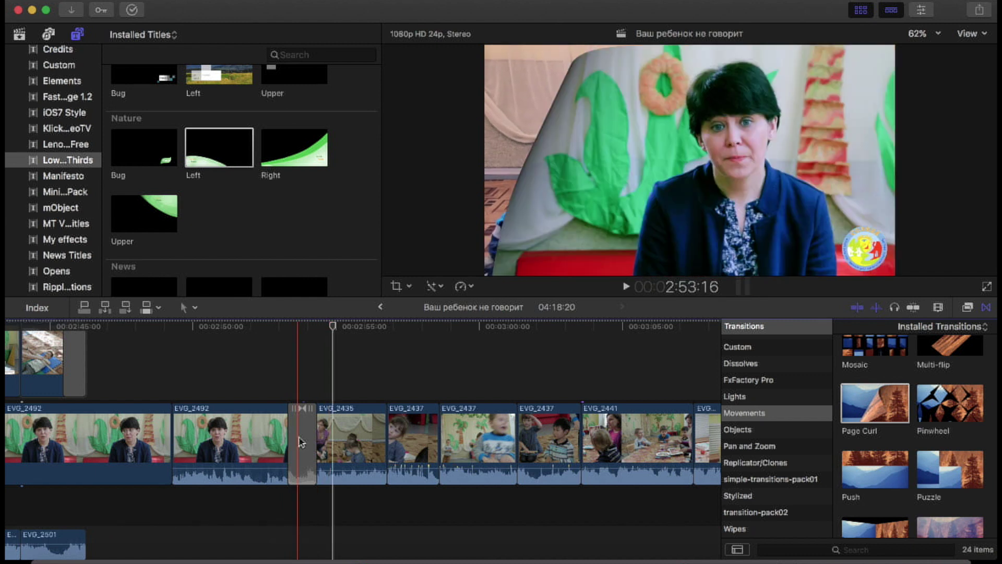
Step: Reshape the Page Curl into a diagonal fold using its on-screen handle in the viewer
click(301, 442)
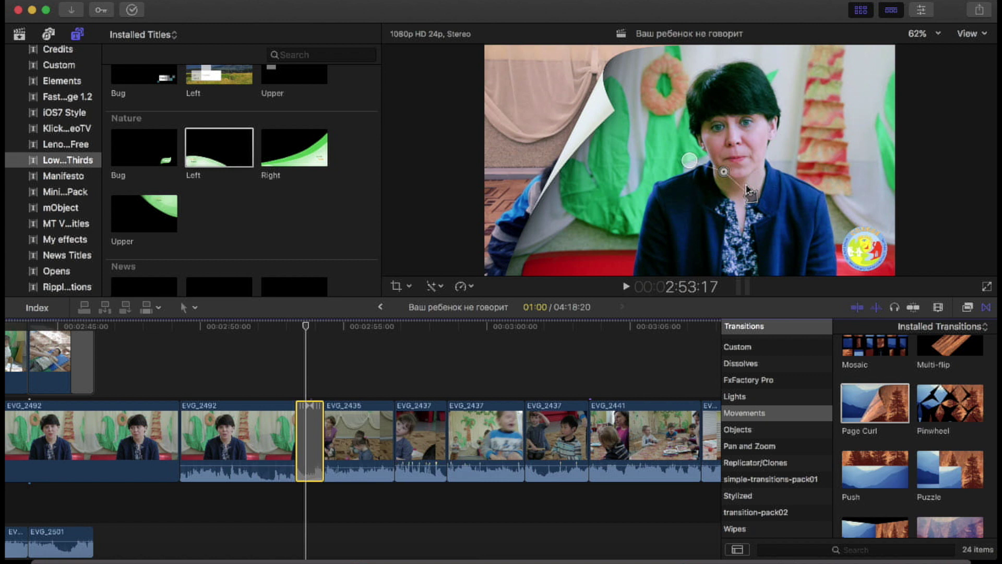
click(750, 194)
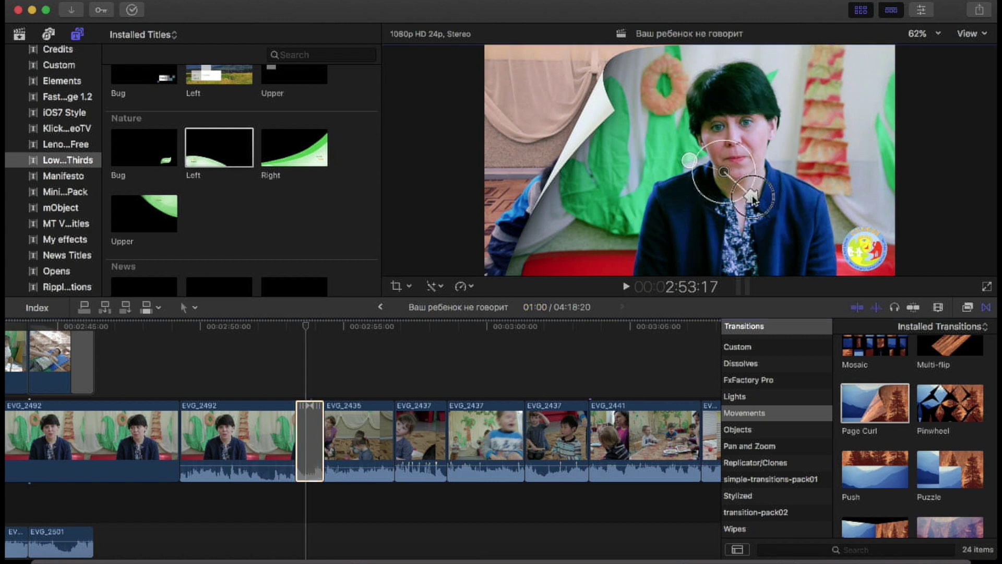
mouse_move(751, 197)
mouse_down()
mouse_move(693, 186)
mouse_move(747, 186)
mouse_move(725, 192)
mouse_up()
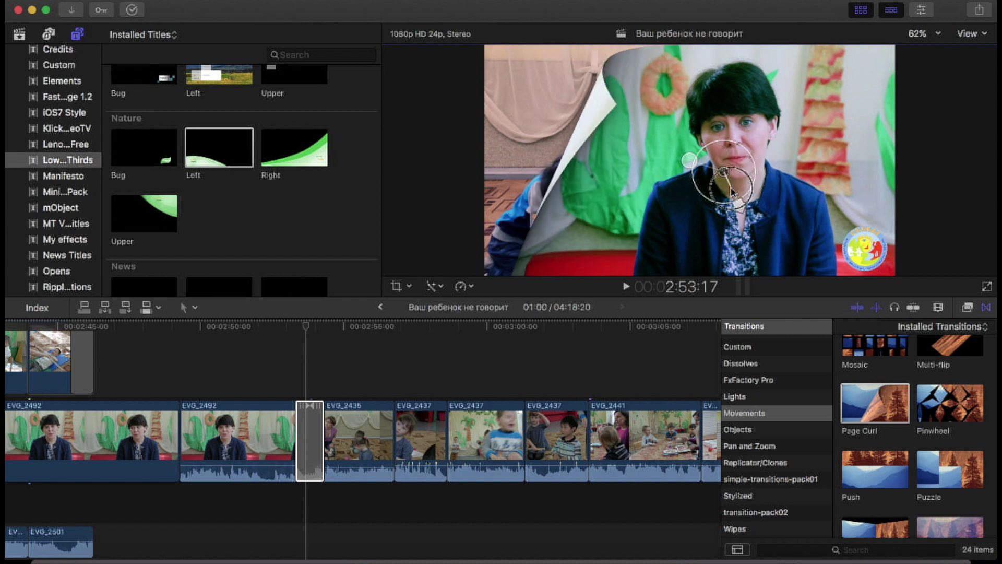
Step: Tighten the Page Curl radius below 27.0 and make its back colour green
click(921, 10)
click(911, 124)
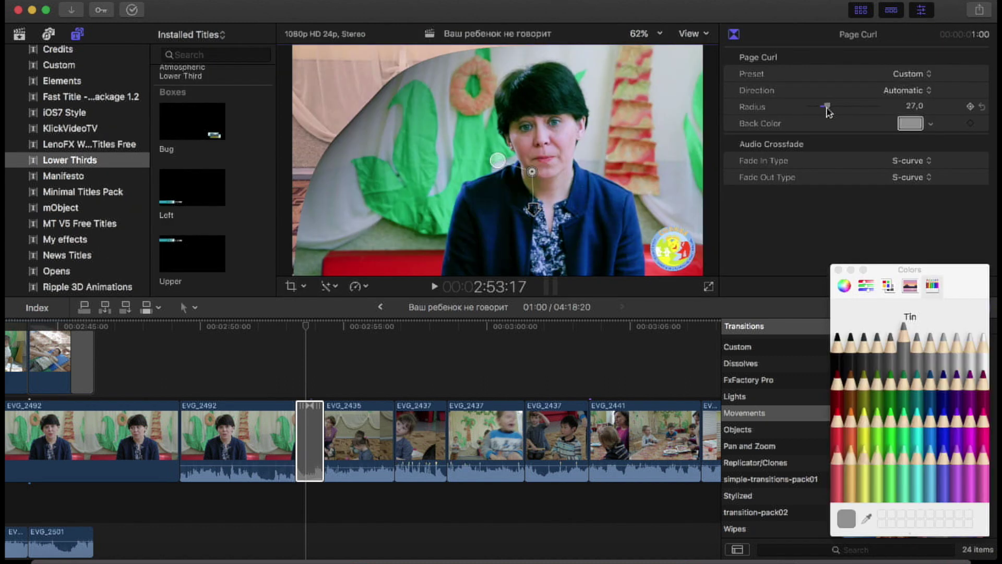
drag(830, 111, 817, 109)
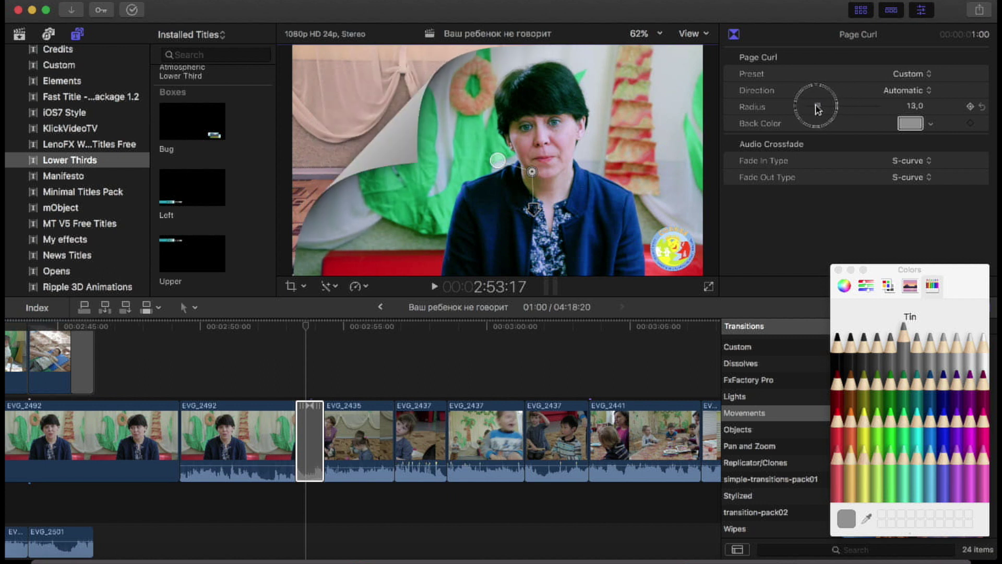
click(930, 123)
drag(919, 157, 914, 185)
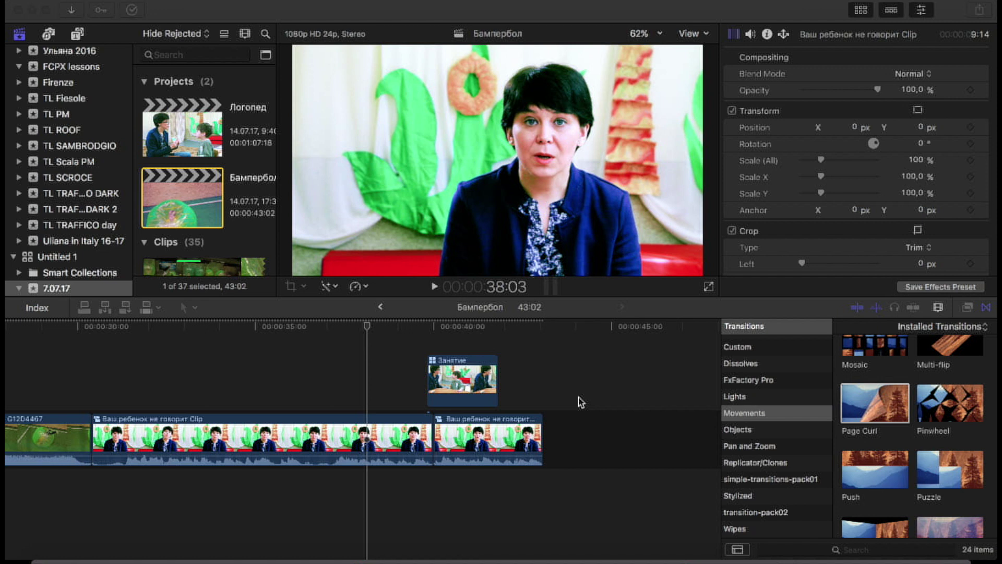
Step: Disable the Занятие connected clip
click(470, 389)
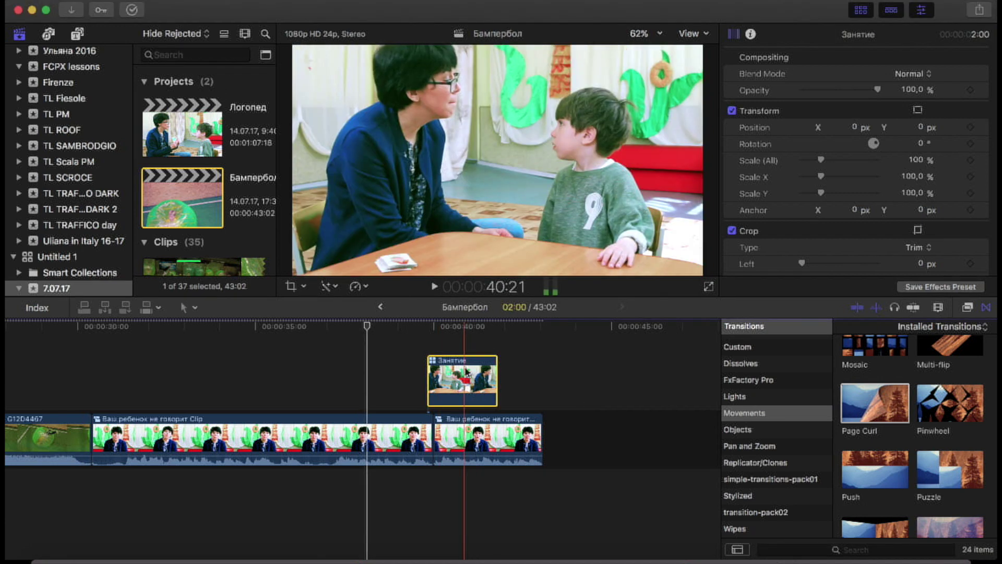
right_click(465, 381)
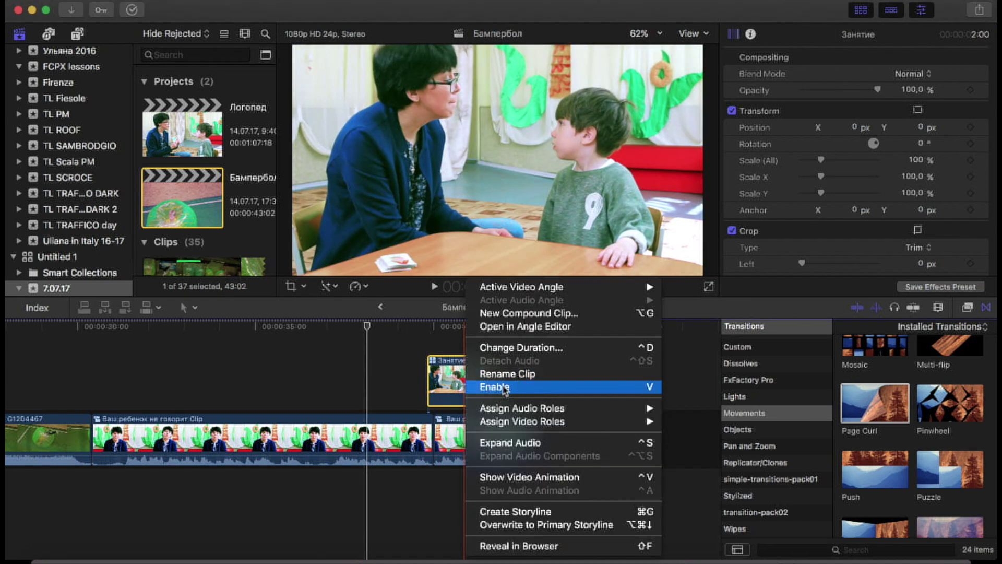
click(495, 386)
click(424, 502)
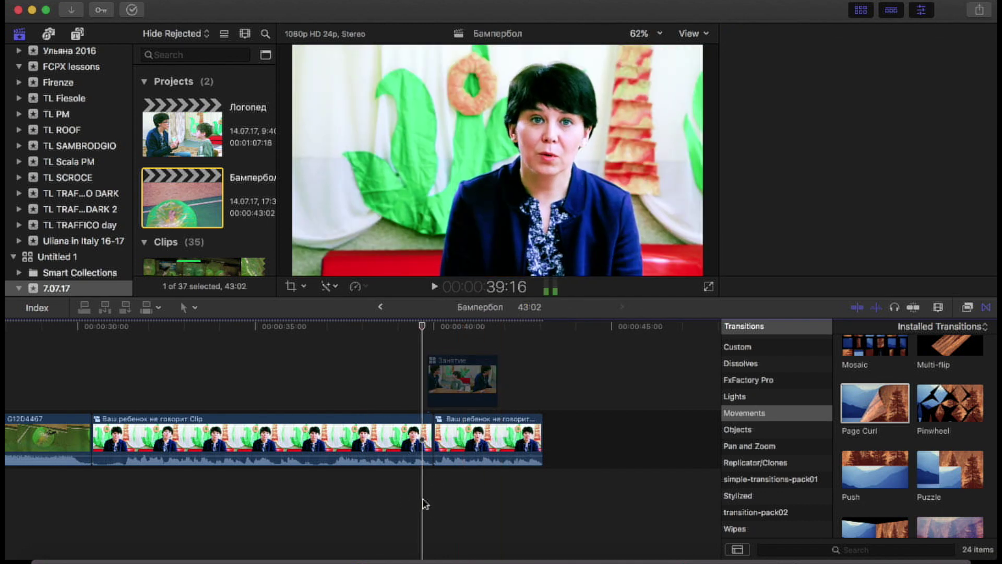
key(v)
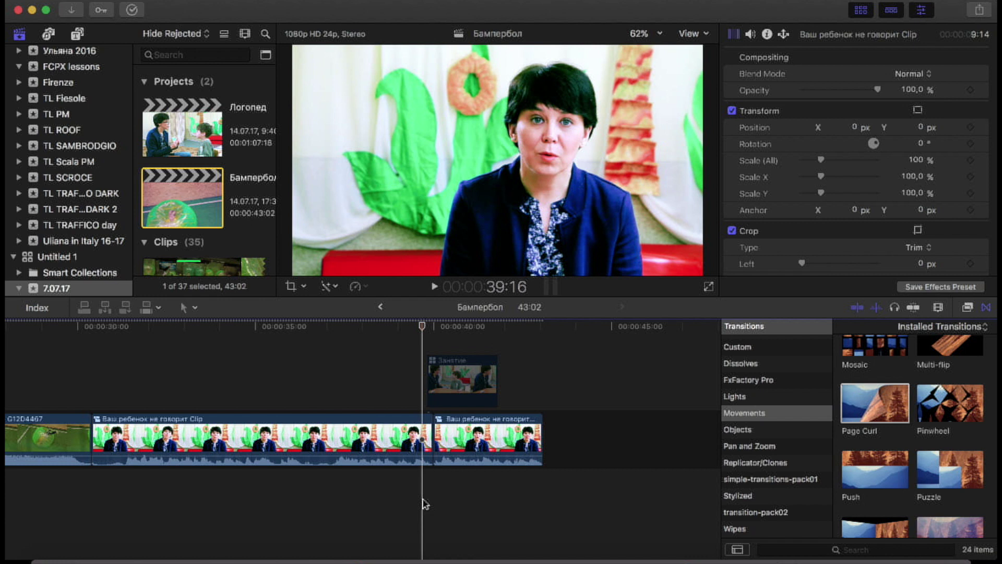
Step: Put a Flow dissolve between the two interview clip pieces and play it back
click(745, 364)
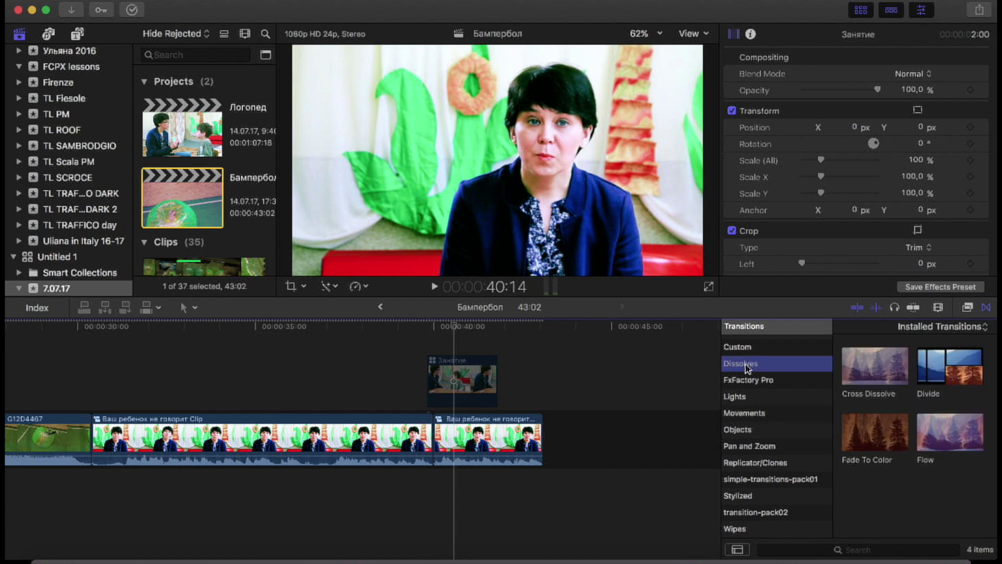
click(953, 437)
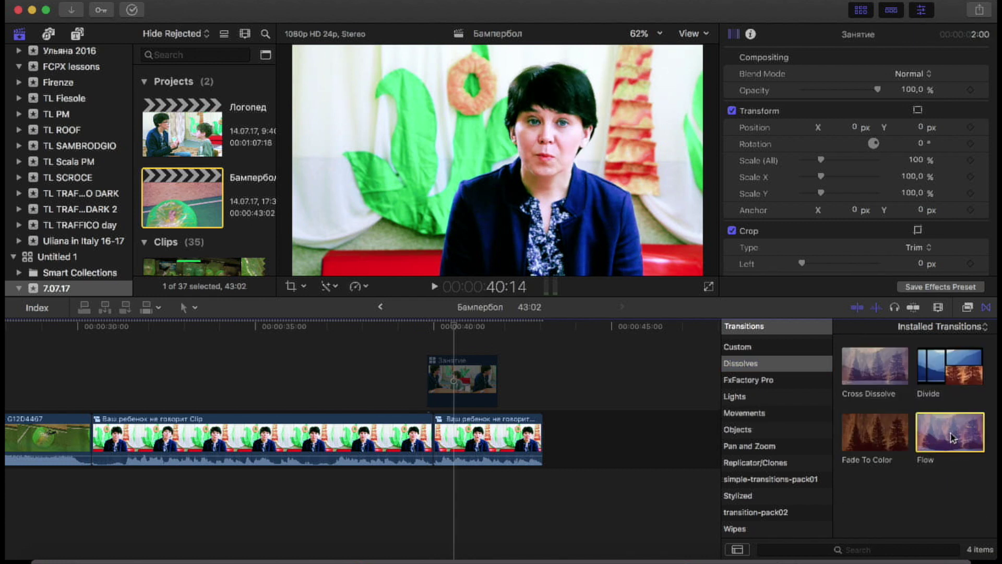
drag(953, 437, 441, 440)
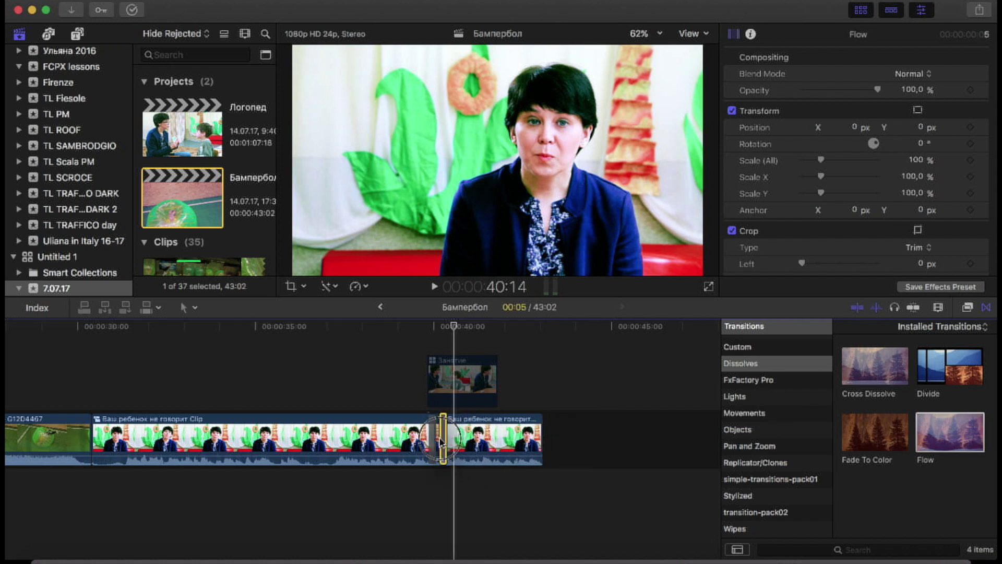
click(397, 501)
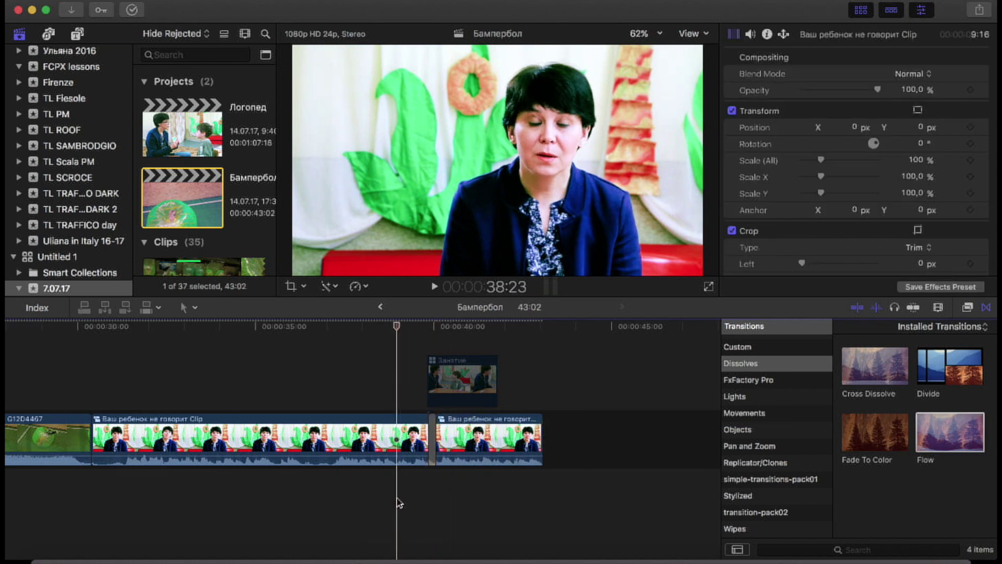
key(space)
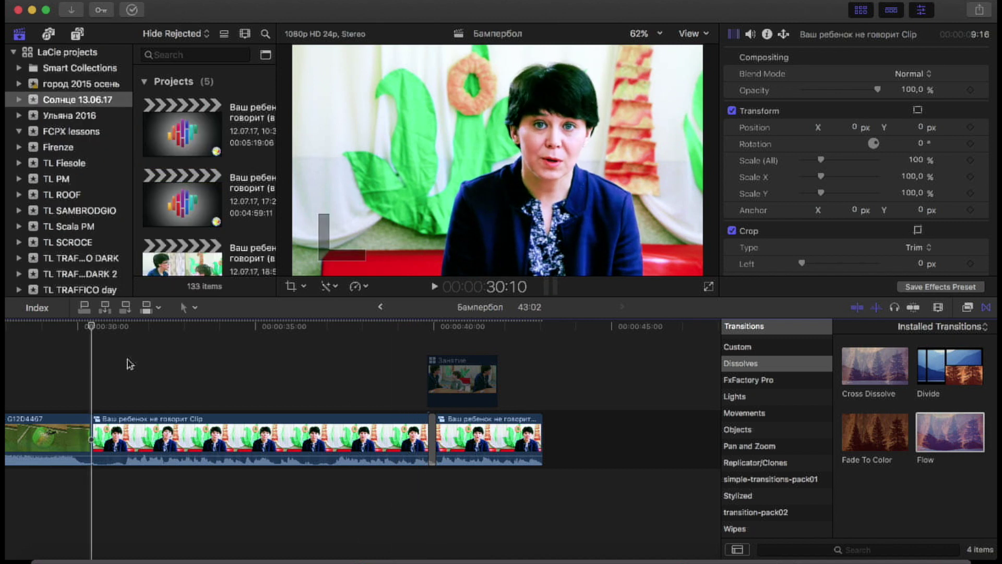
Step: Play the project from 30:10 and trim the end of EVG_2491 shorter
key(space)
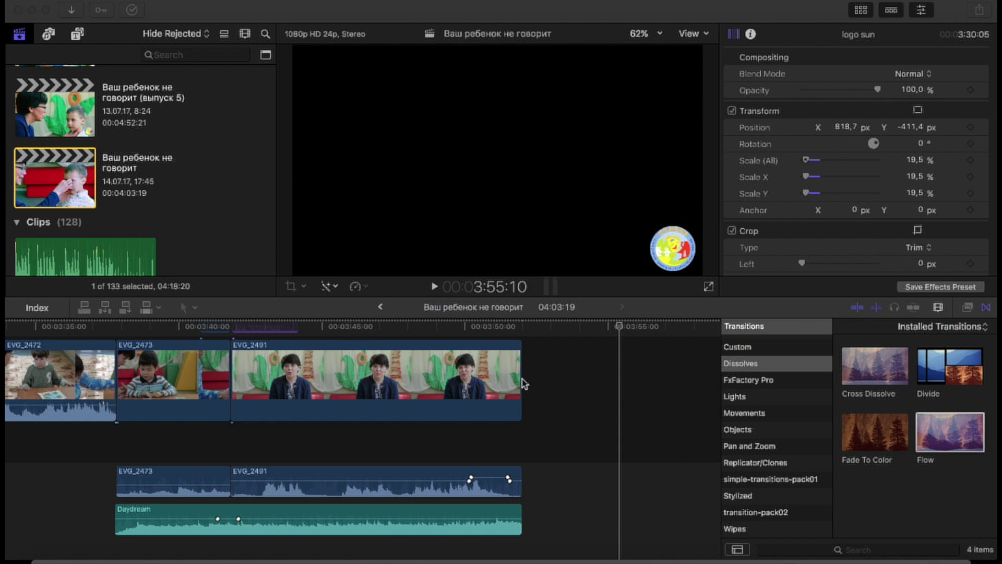
click(519, 381)
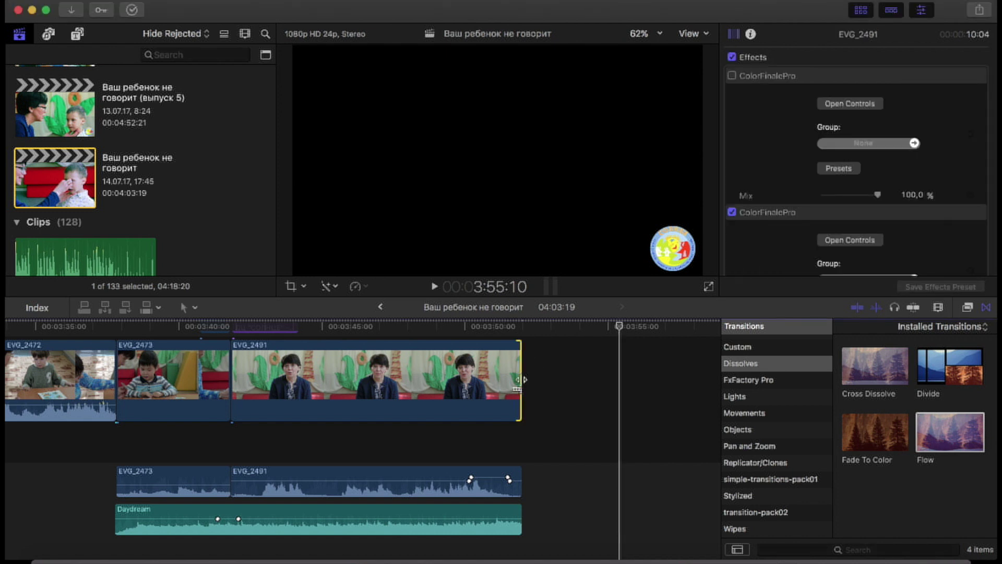
mouse_move(520, 379)
mouse_down()
mouse_move(493, 382)
mouse_move(503, 385)
mouse_up()
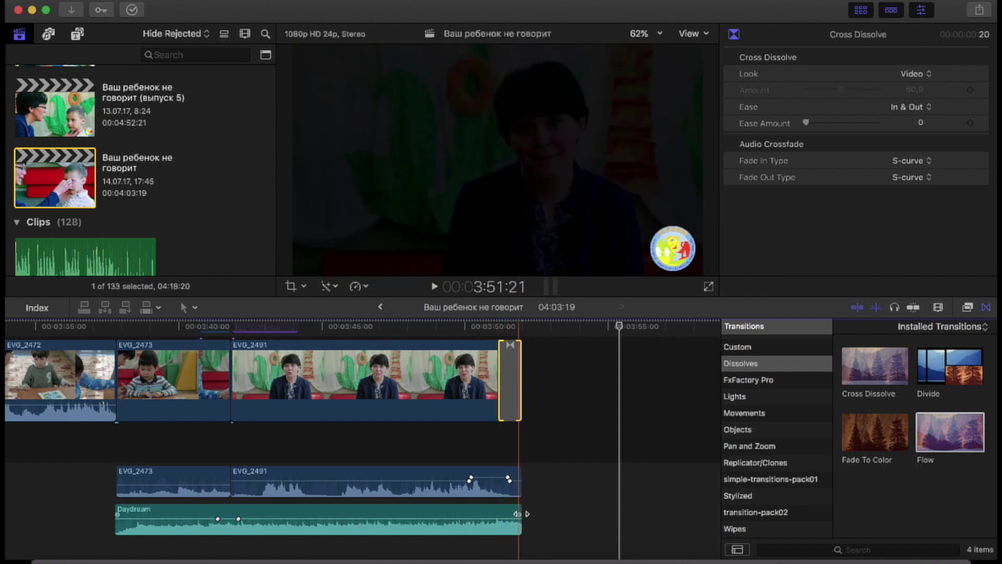
Step: Fade out the Daydream music at its end and play full screen from EVG_2491
click(522, 518)
drag(522, 518, 488, 517)
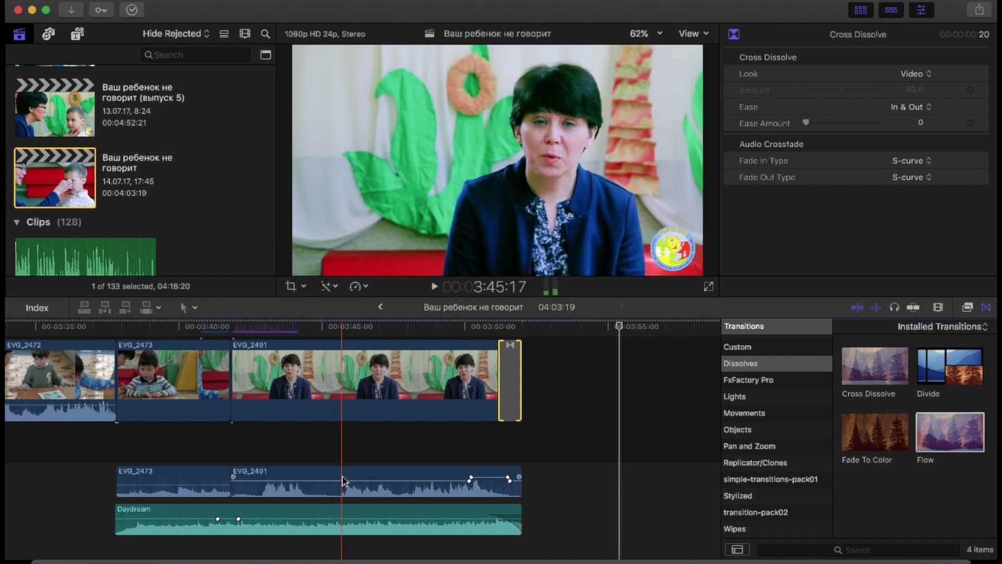
click(298, 442)
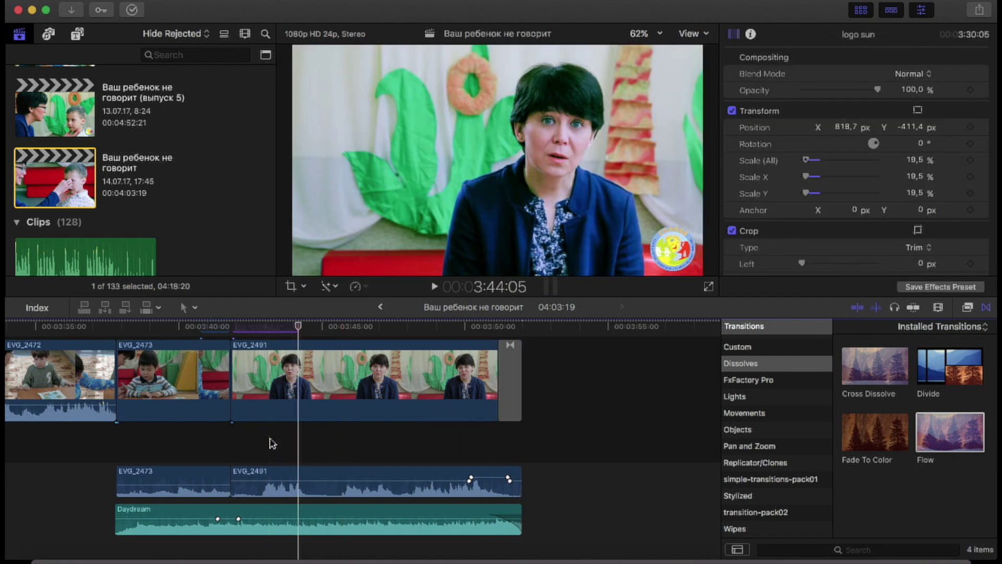
key(Up)
key(super+shift+f)
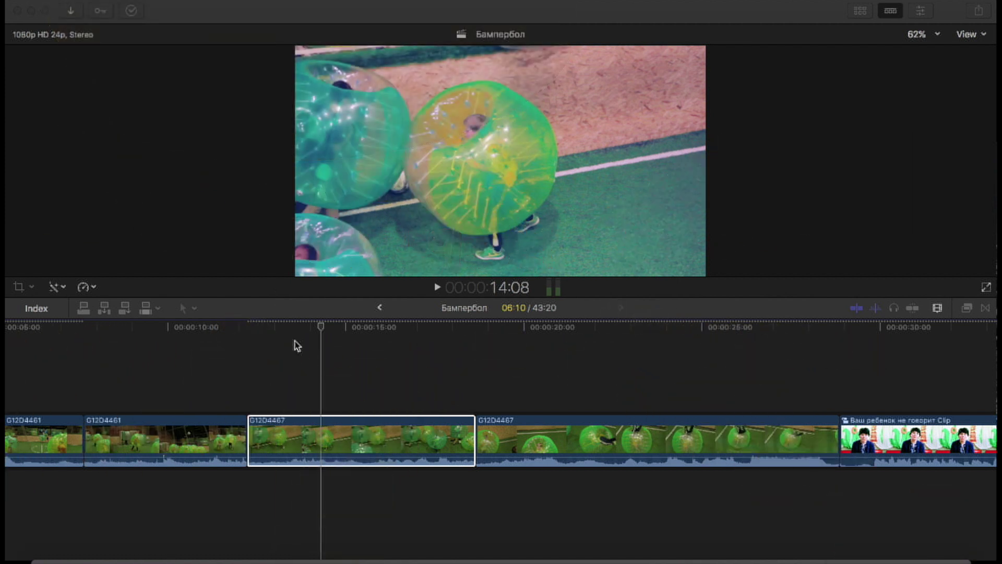
Step: Apply the Black & White effect from the Effects browser to clip G12D4467
click(324, 391)
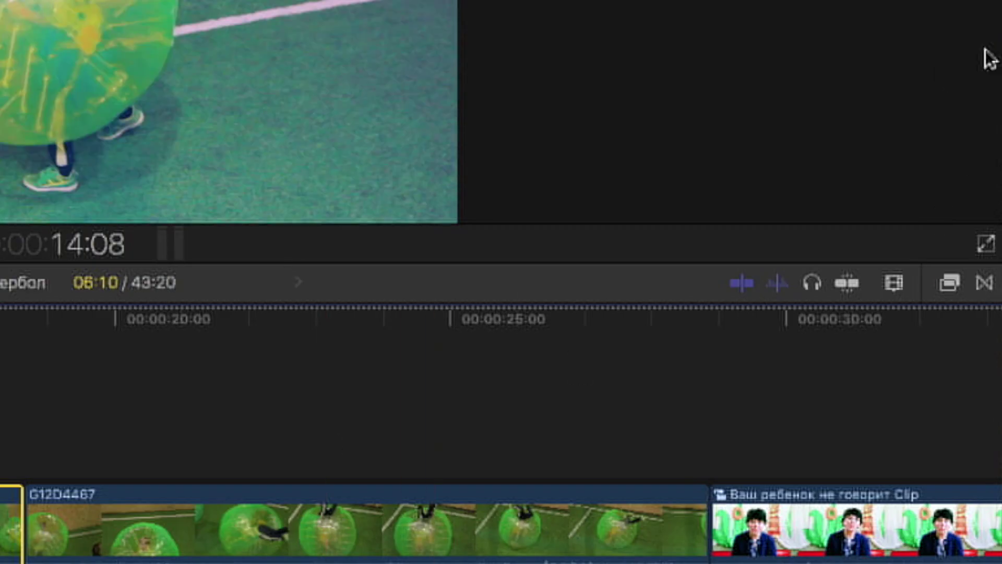
click(949, 282)
click(945, 282)
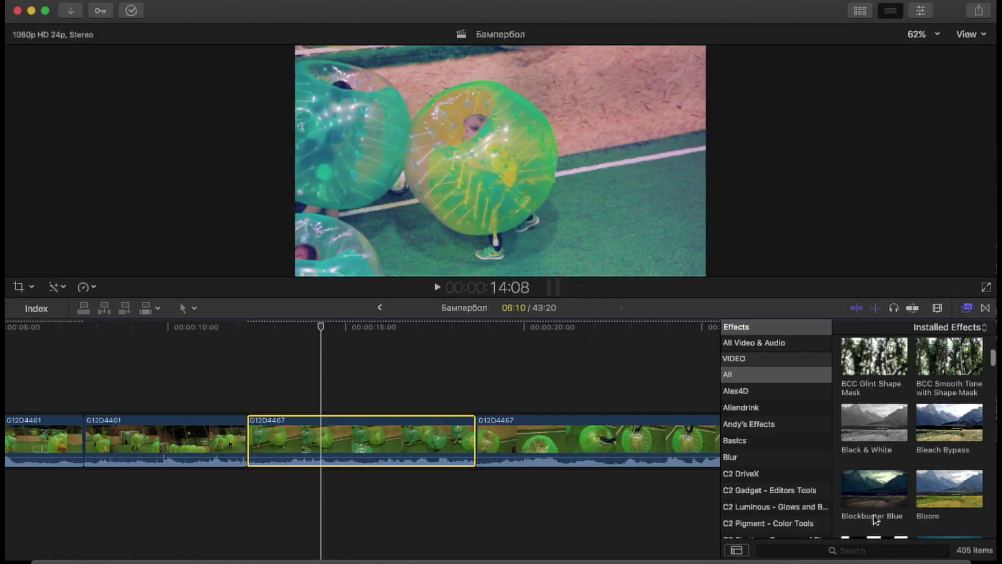
scroll(875, 520, down, 2)
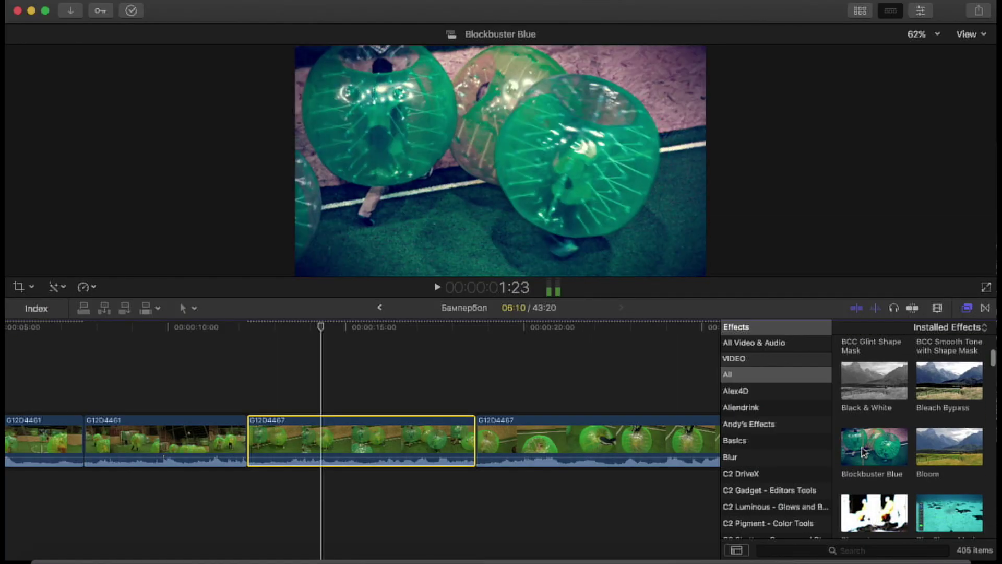
scroll(951, 452, down, 5)
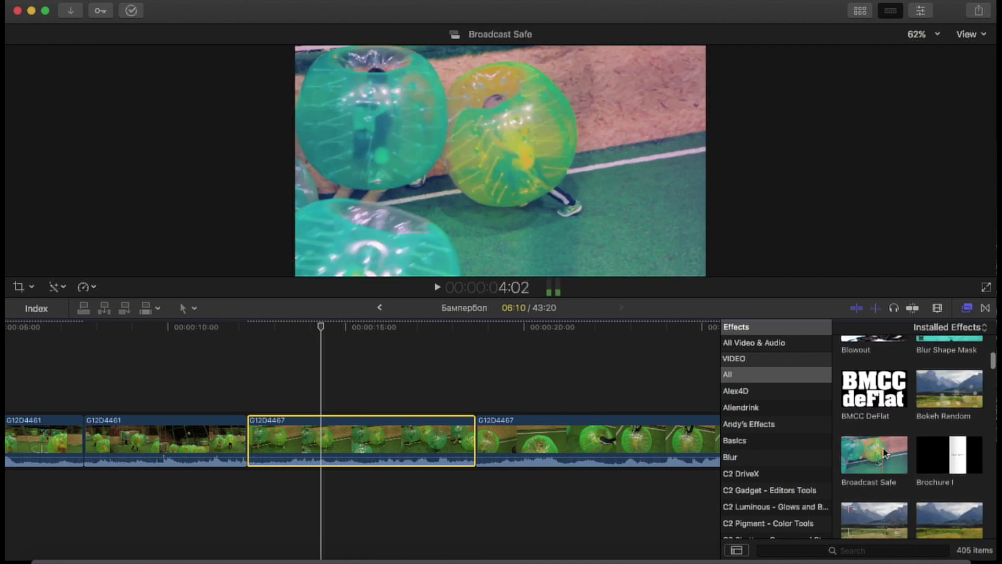
scroll(877, 456, up, 5)
scroll(877, 456, up, 1)
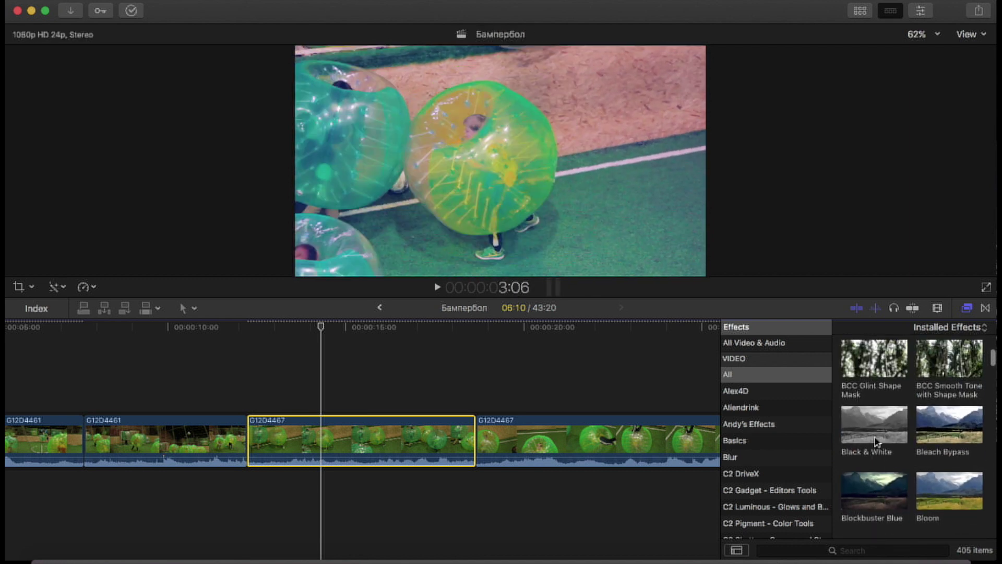
drag(865, 428, 335, 444)
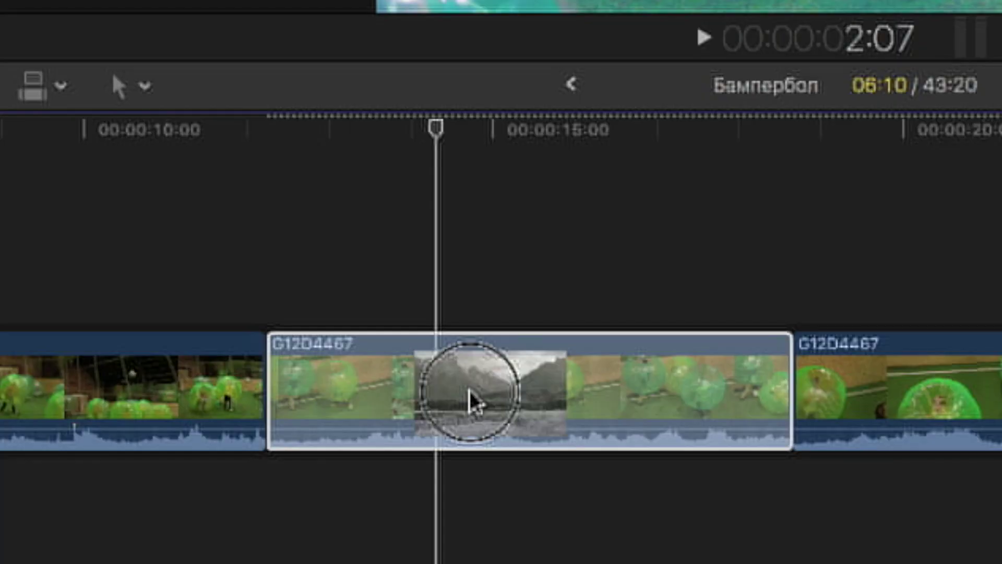
drag(336, 445, 336, 445)
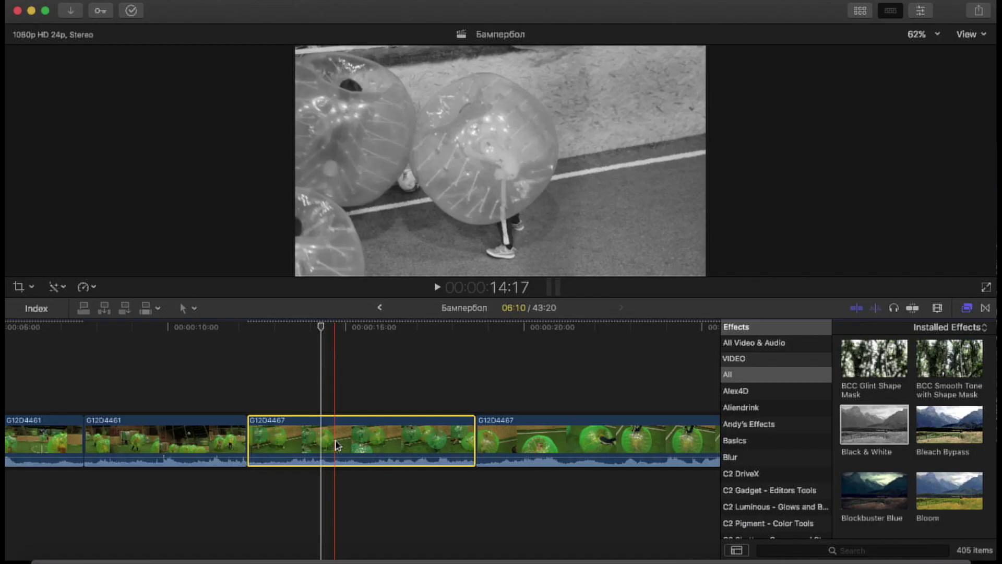
Step: Add the Camcorder effect to clip G12D4467 alongside its Black & White
click(921, 11)
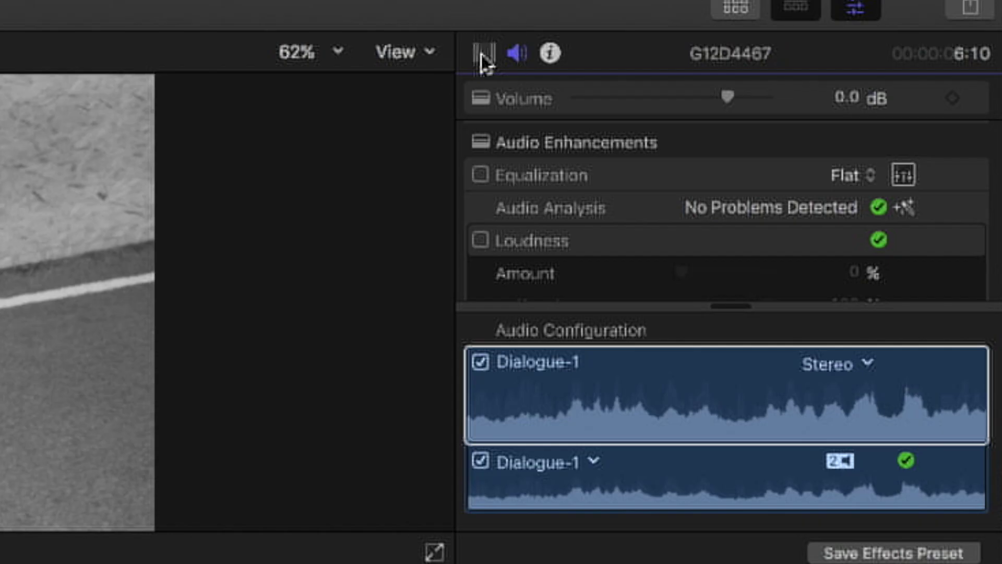
click(733, 35)
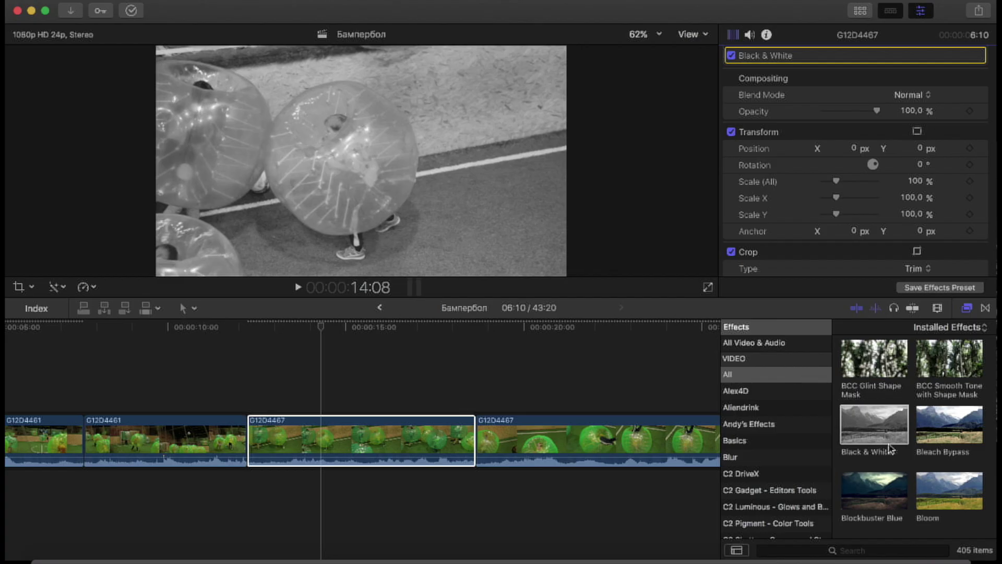
scroll(891, 448, down, 2)
scroll(891, 448, down, 3)
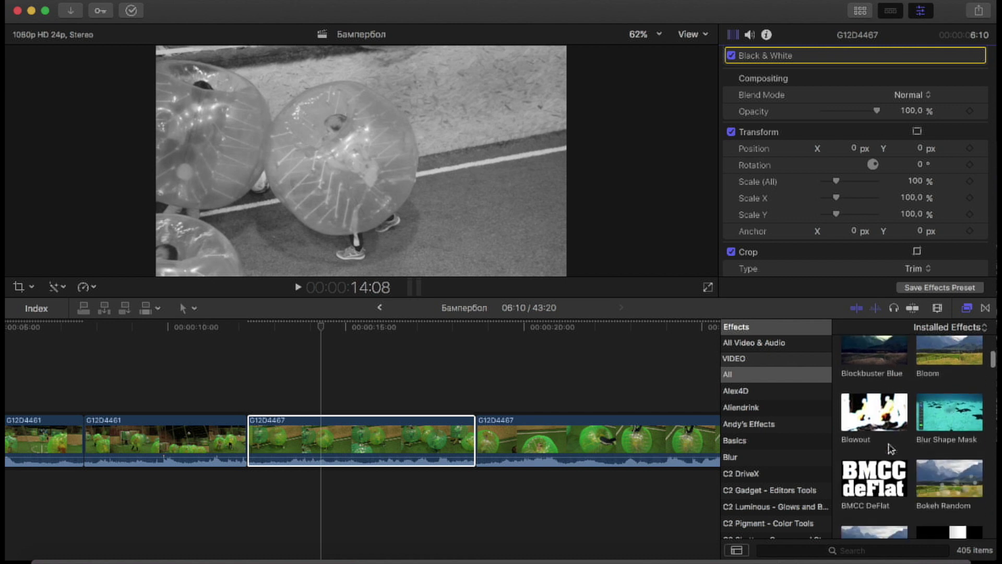
scroll(891, 448, down, 3)
scroll(891, 448, down, 3)
scroll(889, 447, down, 2)
scroll(889, 448, down, 2)
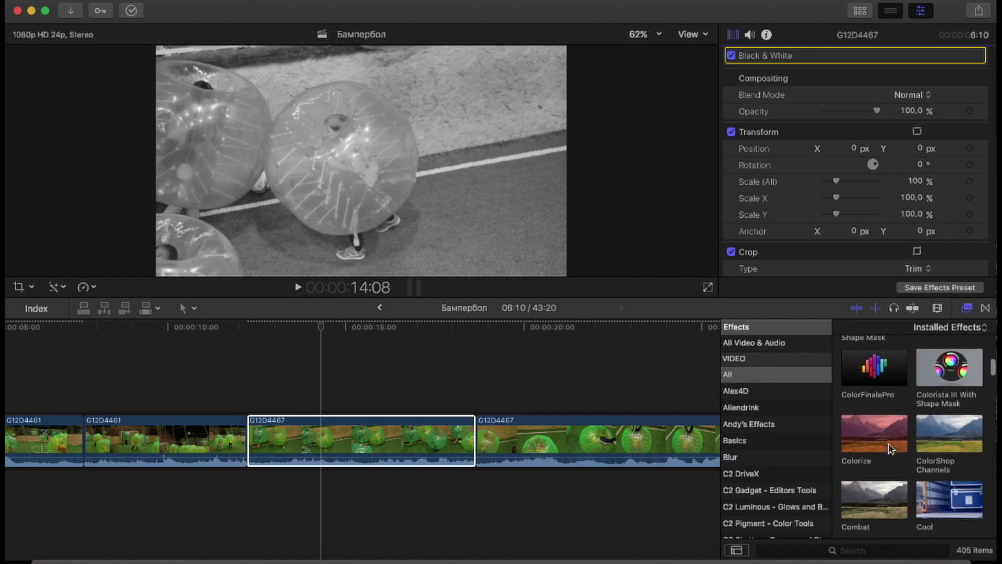
scroll(888, 448, down, 2)
scroll(889, 448, down, 2)
scroll(890, 448, down, 1)
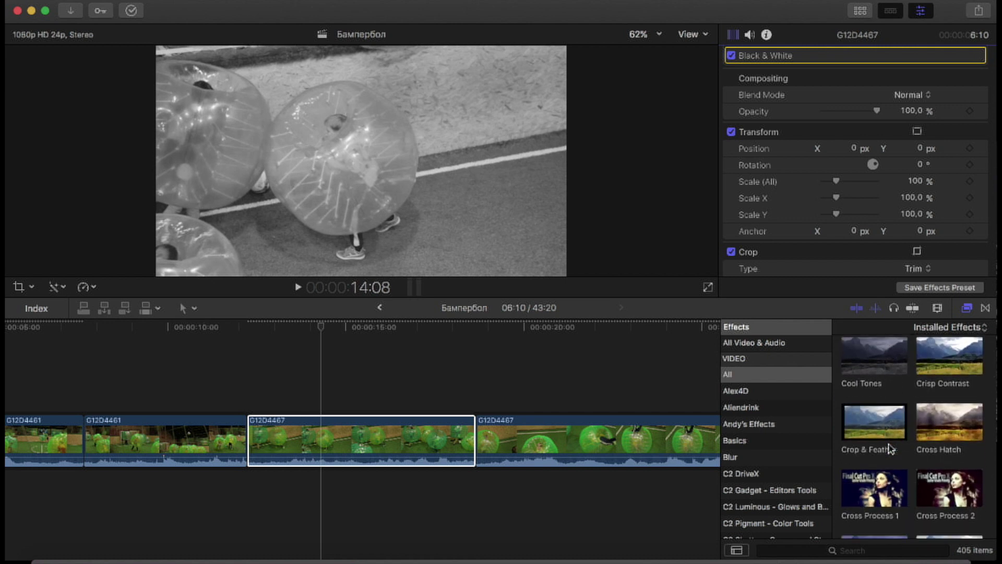
scroll(890, 447, up, 5)
drag(882, 426, 710, 385)
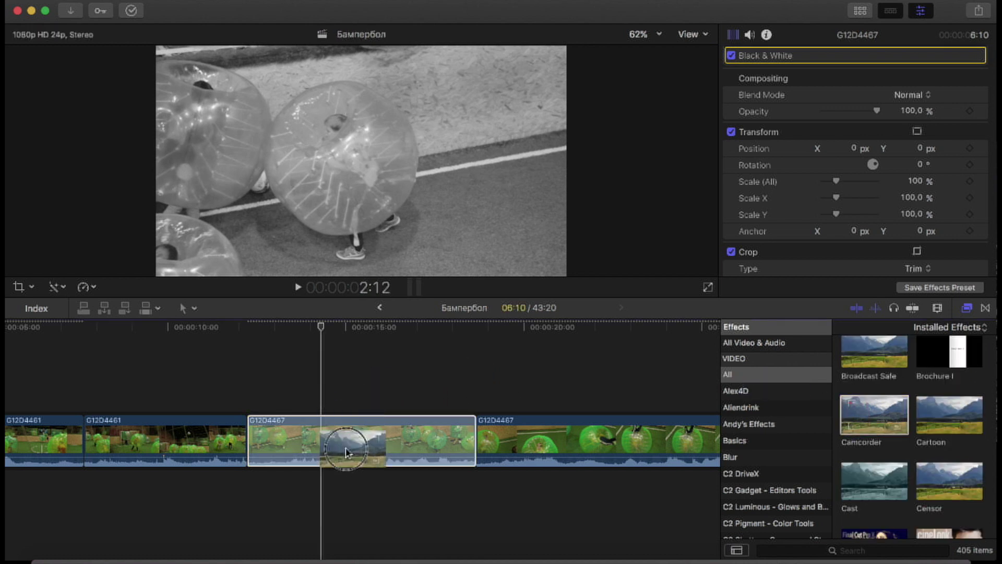
drag(353, 413, 349, 450)
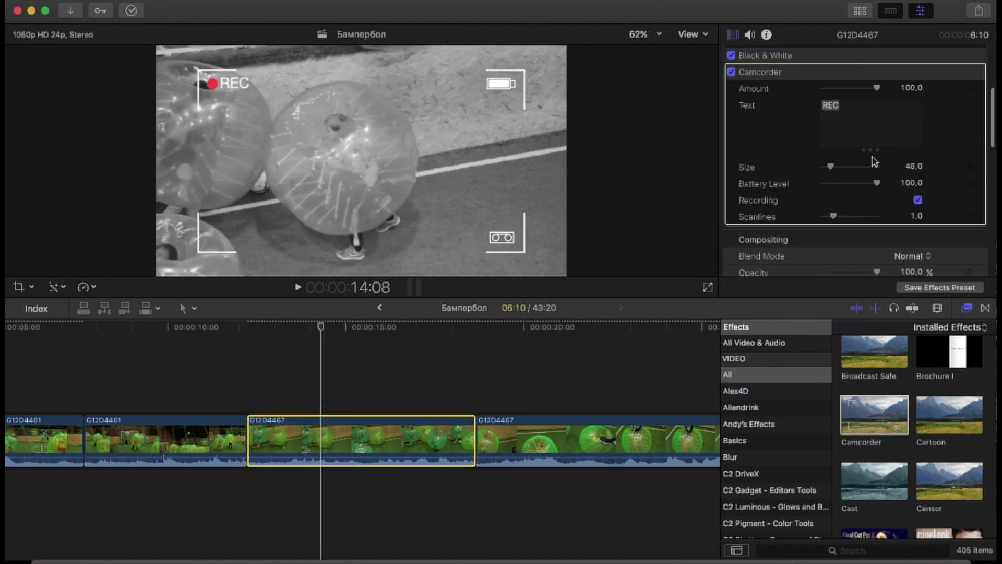
Step: Edit the Camcorder's REC overlay text and shrink the overlay size
click(845, 113)
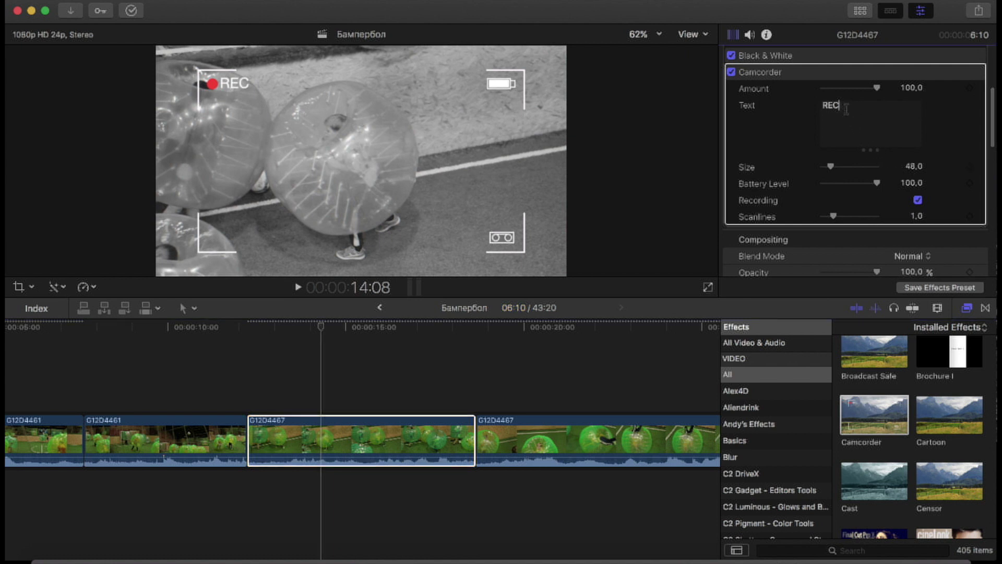
drag(846, 110, 809, 104)
click(878, 127)
click(830, 168)
mouse_move(831, 168)
mouse_down()
mouse_move(873, 182)
mouse_move(859, 186)
mouse_up()
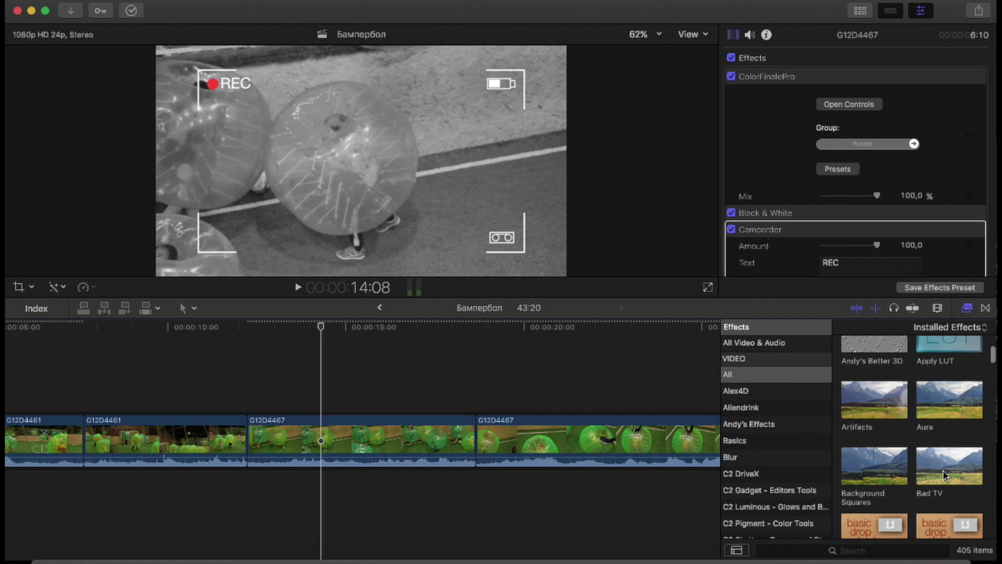
Step: Add Bad TV to G12D4467 with Amount 67.75 and Roll -18.0, then select the clip
drag(944, 475, 319, 455)
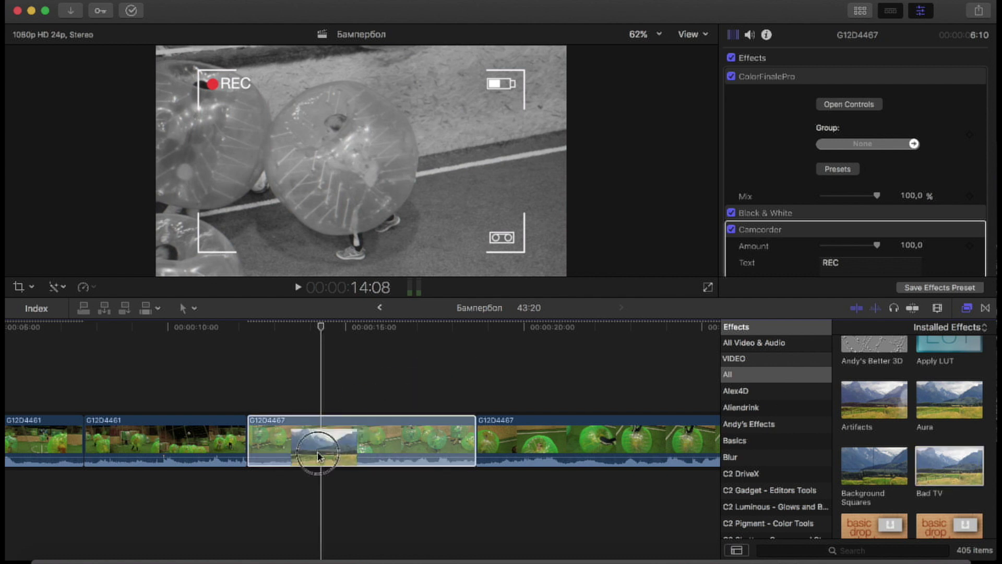
mouse_move(837, 166)
mouse_down()
mouse_move(817, 167)
mouse_move(860, 165)
mouse_up()
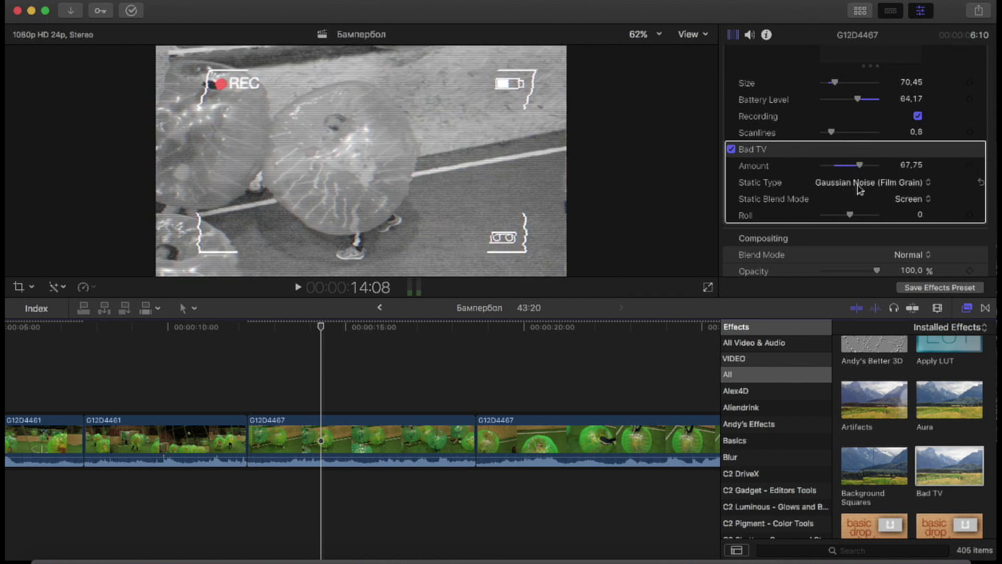
drag(849, 217, 846, 217)
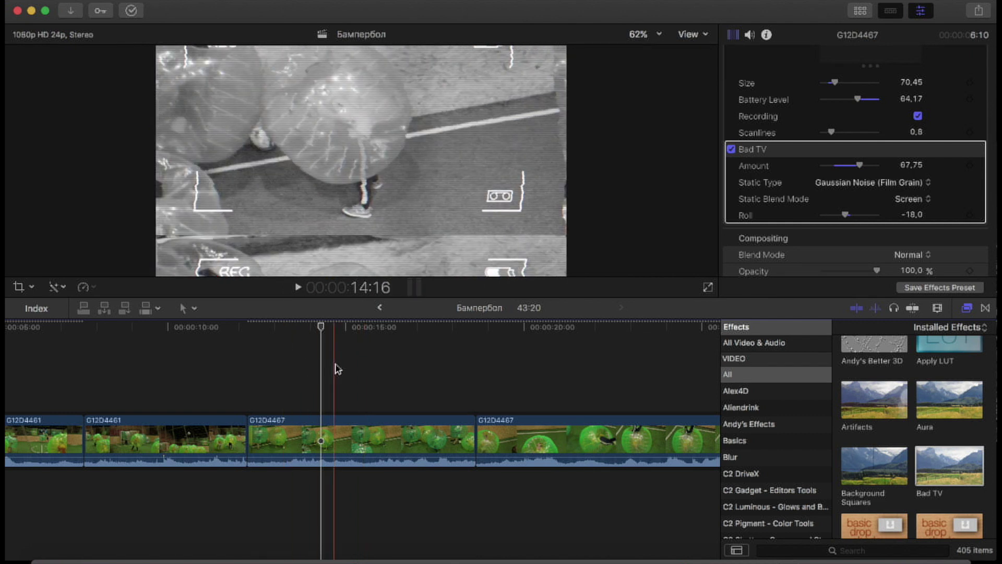
click(322, 434)
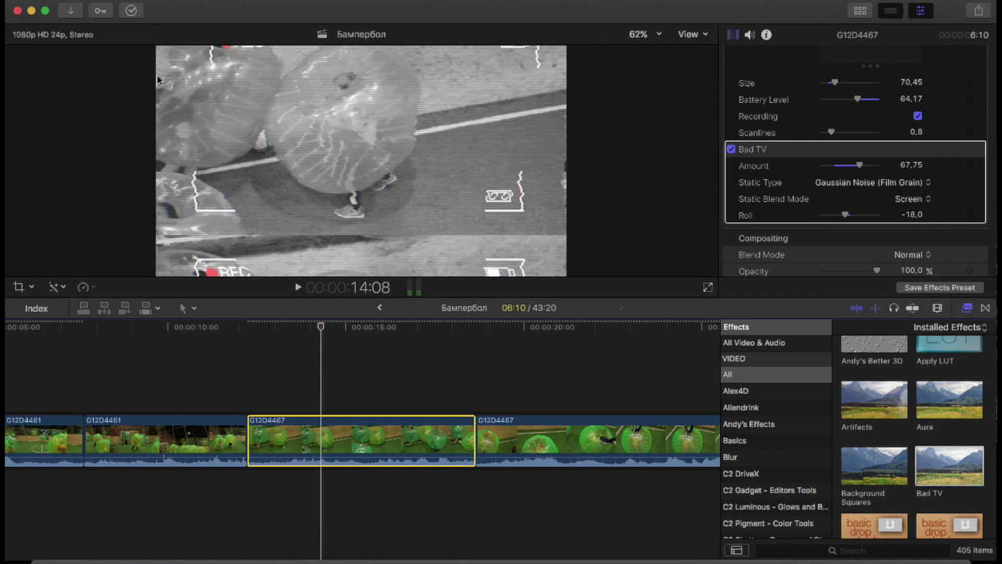
Step: Copy G12D4467 and paste its effects onto the second G12D4467, excluding ColorFinalePro and audio
click(271, 37)
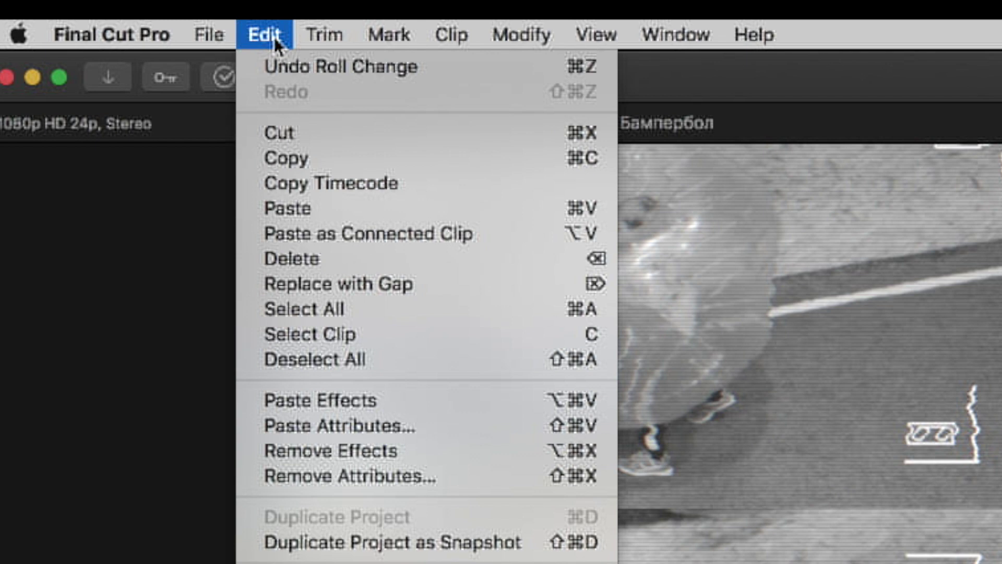
click(298, 159)
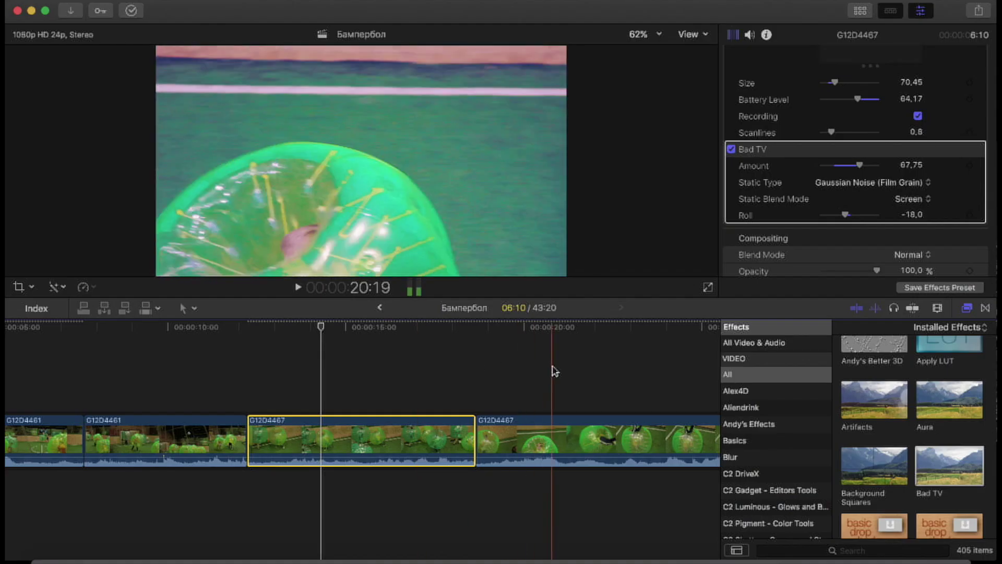
click(511, 437)
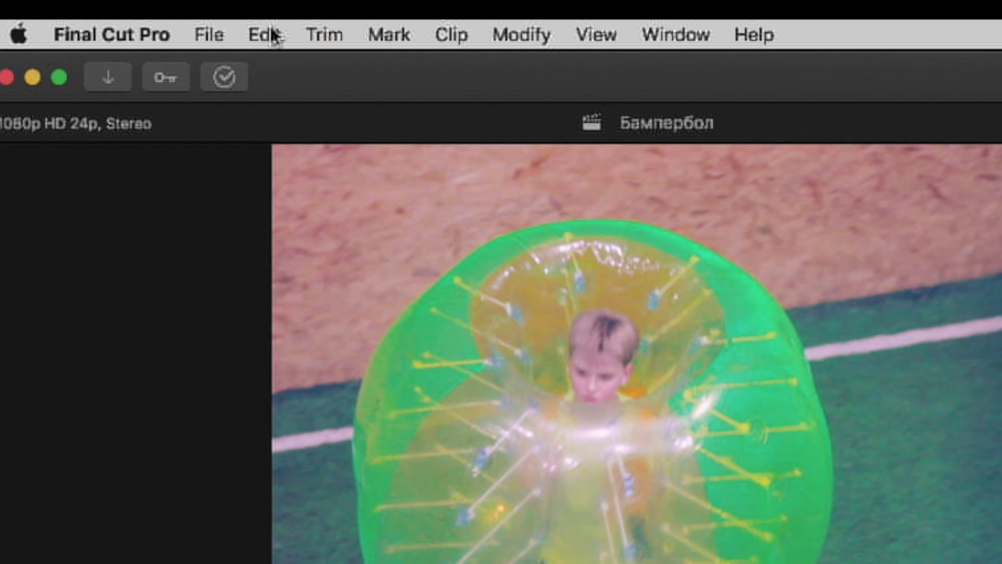
click(270, 28)
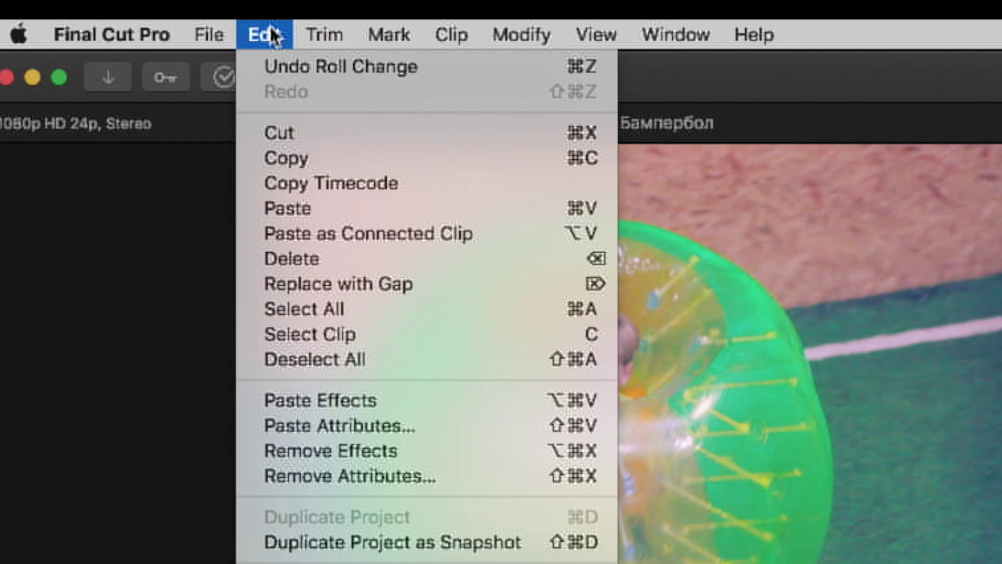
click(336, 428)
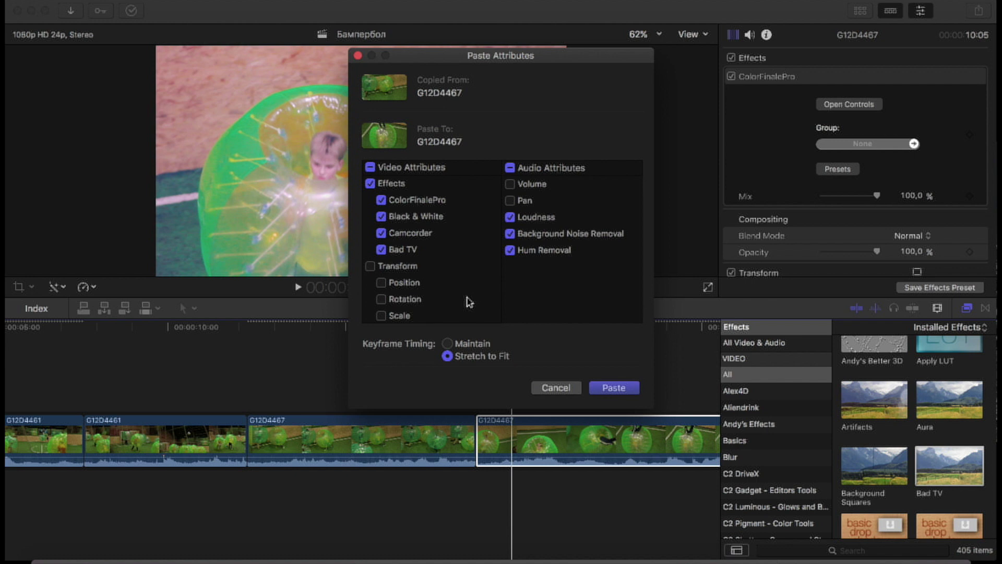
click(385, 202)
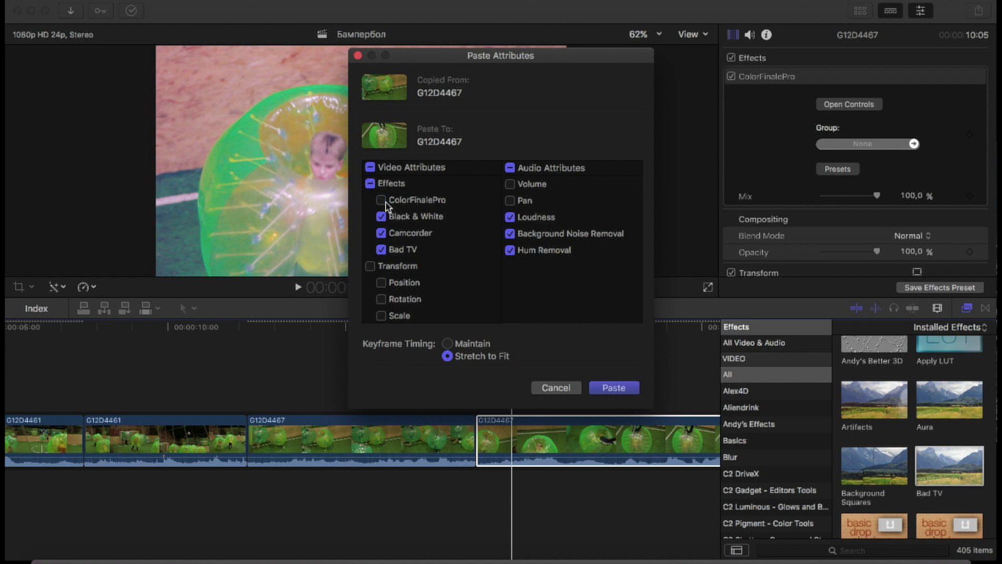
click(510, 168)
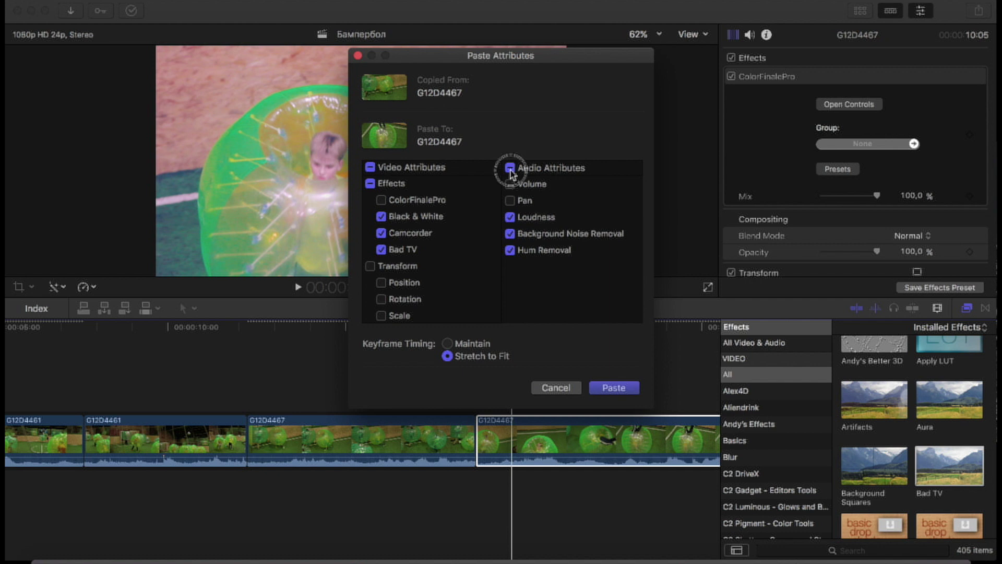
click(614, 389)
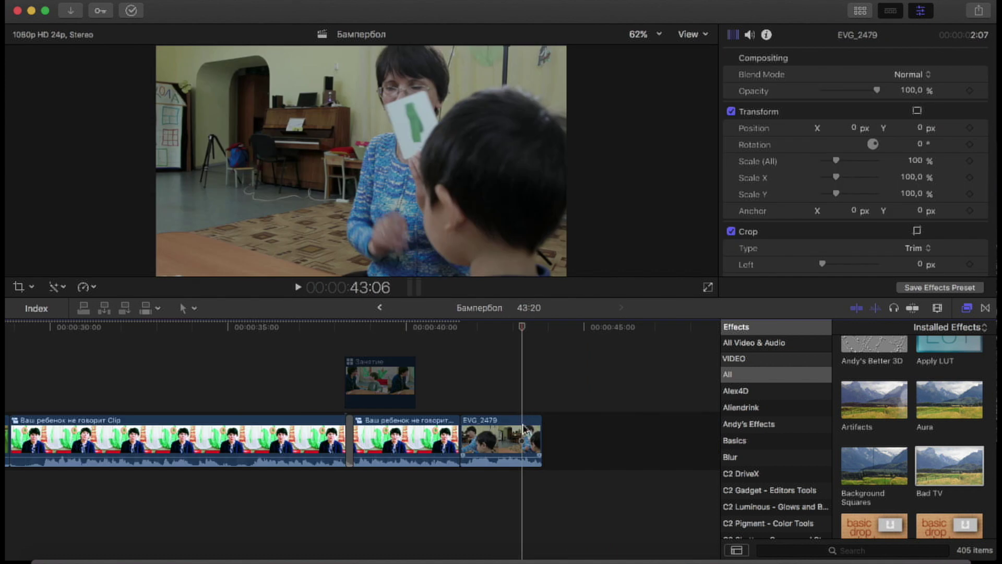
Step: Apply Balance Color to EVG_2479 and toggle it off and on to compare
click(523, 427)
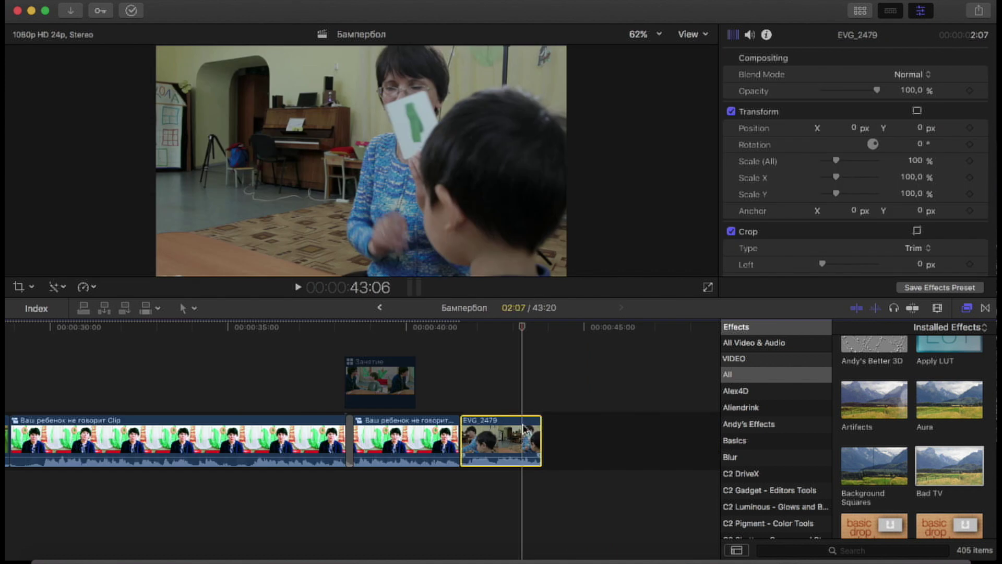
click(58, 287)
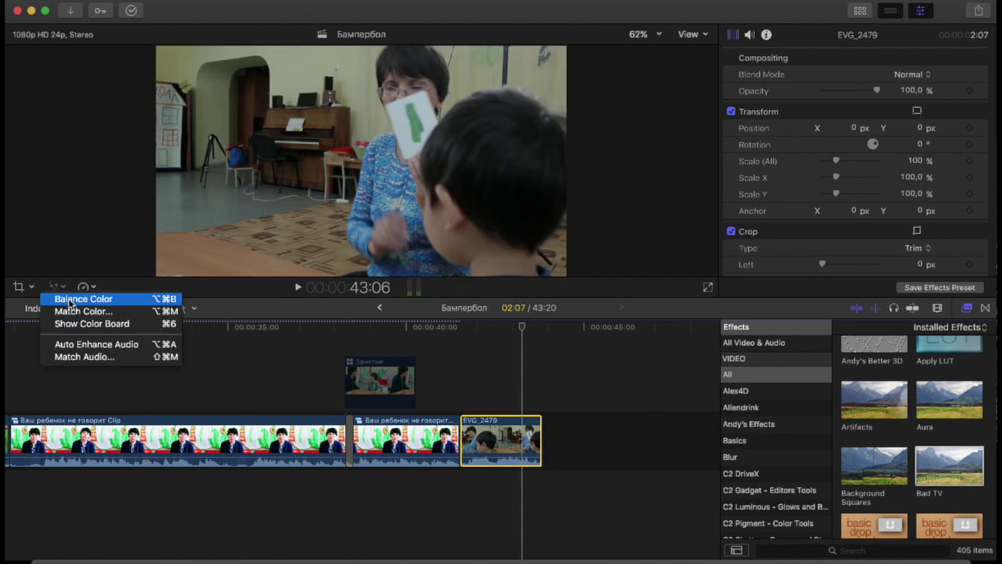
click(70, 303)
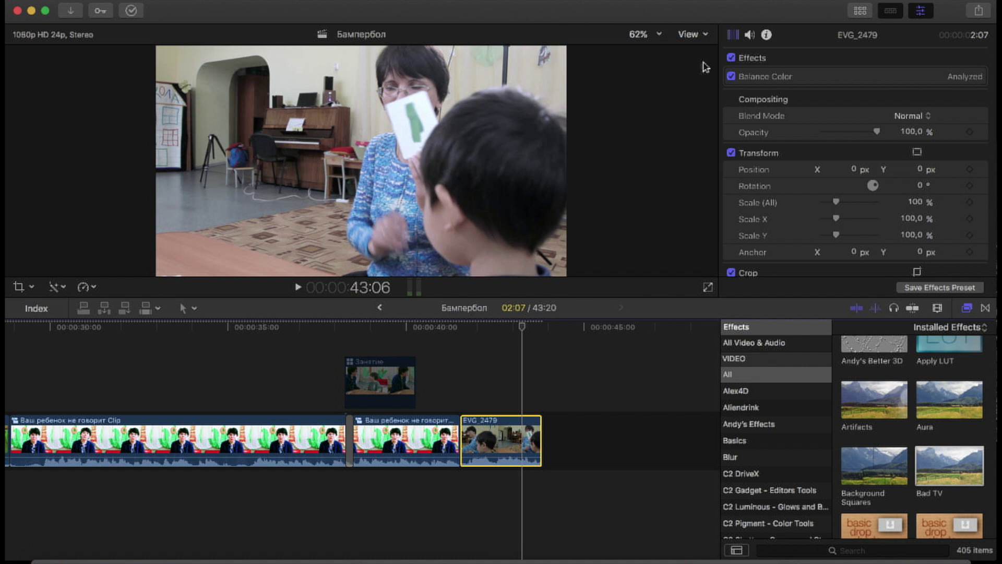
click(732, 76)
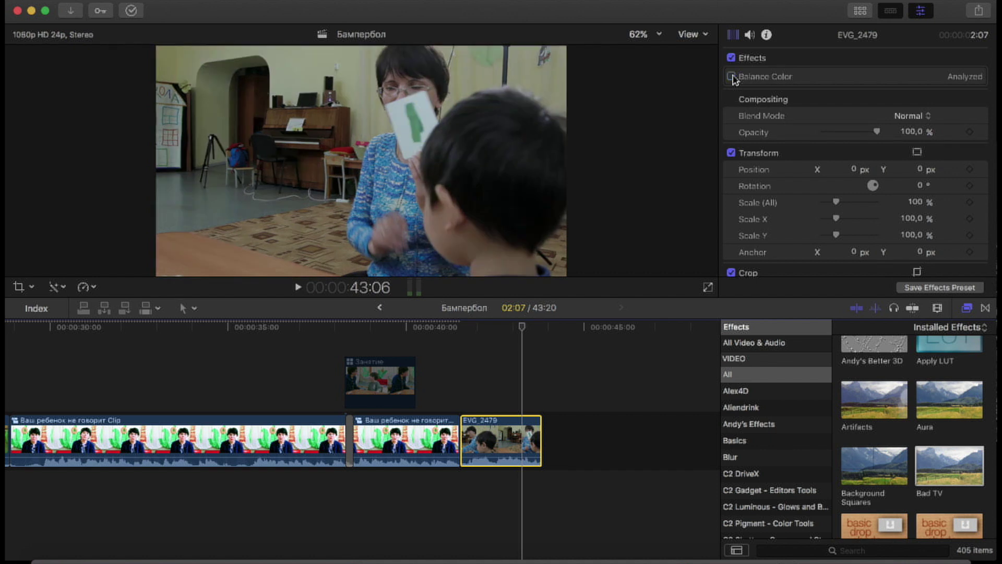
click(731, 77)
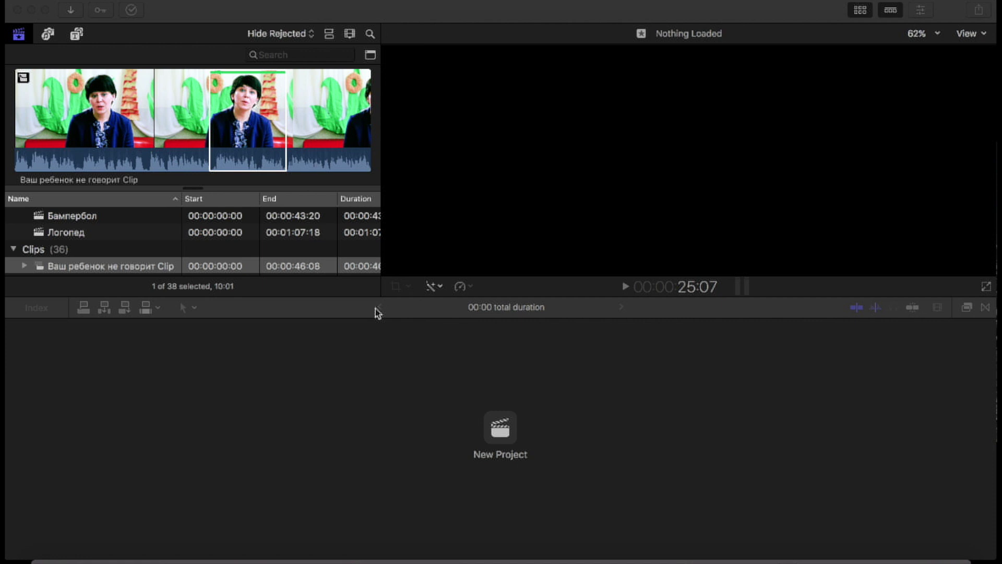
Step: Share Бампербол as Apple Devices 1080p, replacing the 7.07.17 tag with бампербол
click(59, 218)
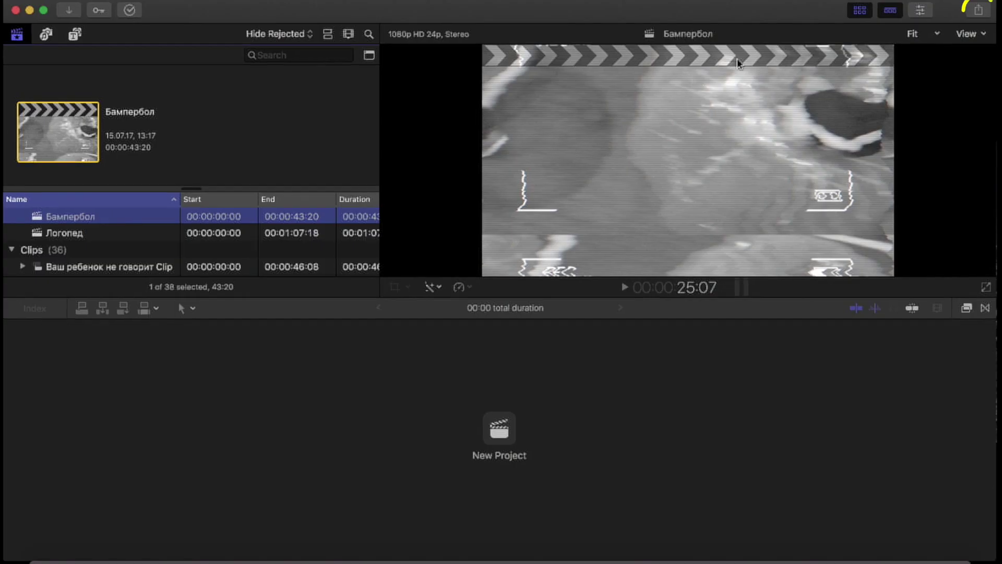
click(976, 16)
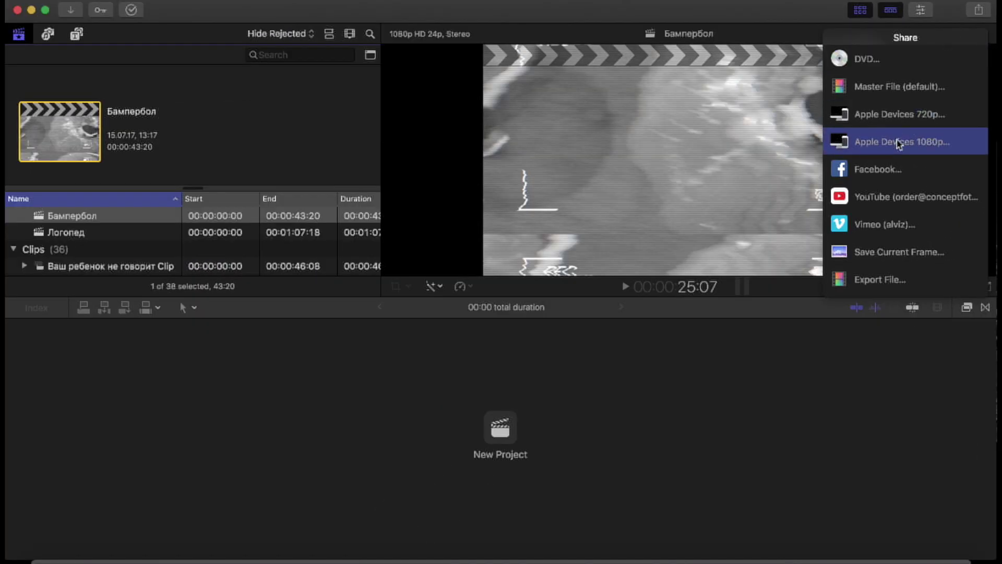
click(899, 142)
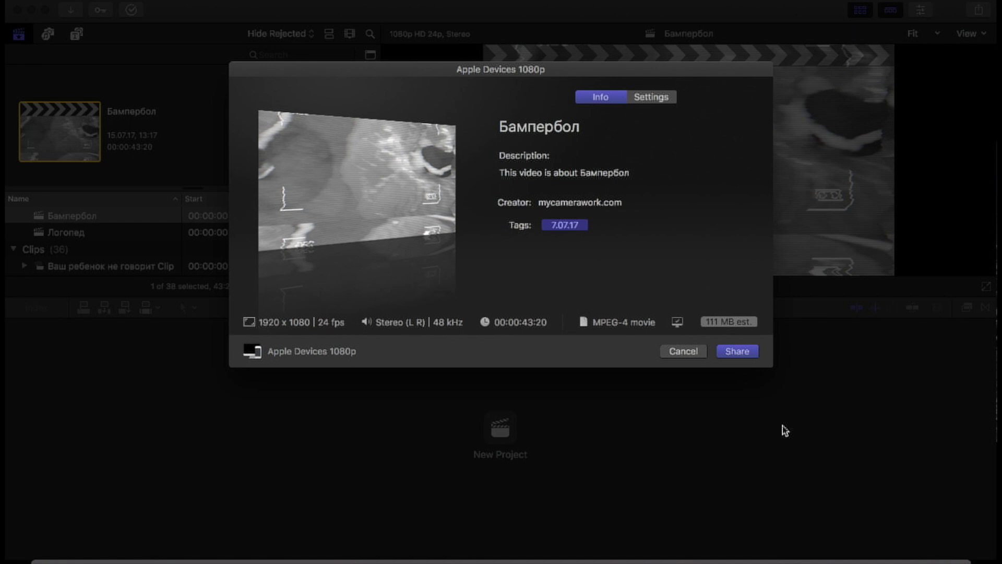
click(584, 229)
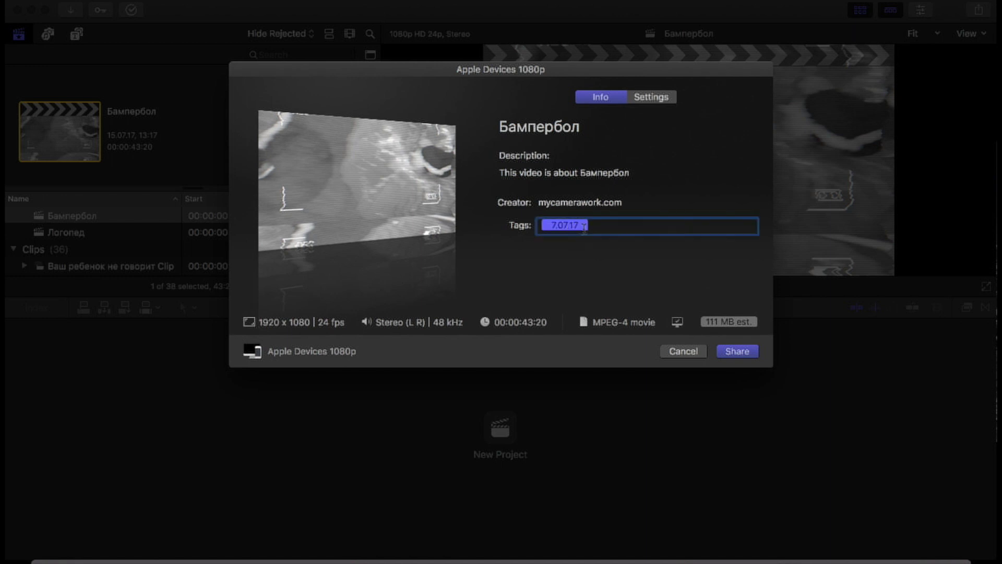
key(BackSpace)
text(бамперб)
text(ол)
key(Return)
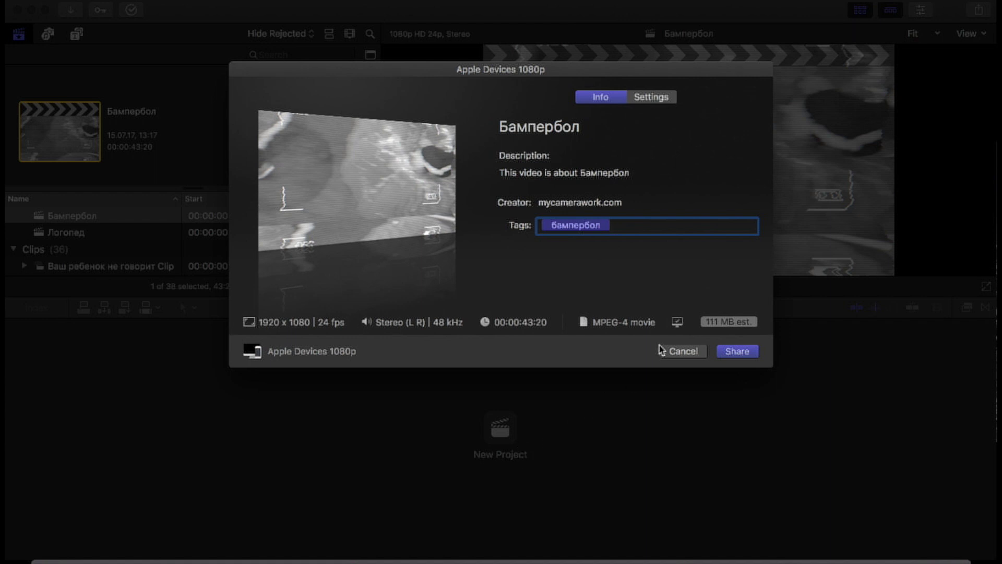
Step: Review the format settings, start the share, and watch its progress in Background Tasks
mouse_move(678, 325)
click(653, 99)
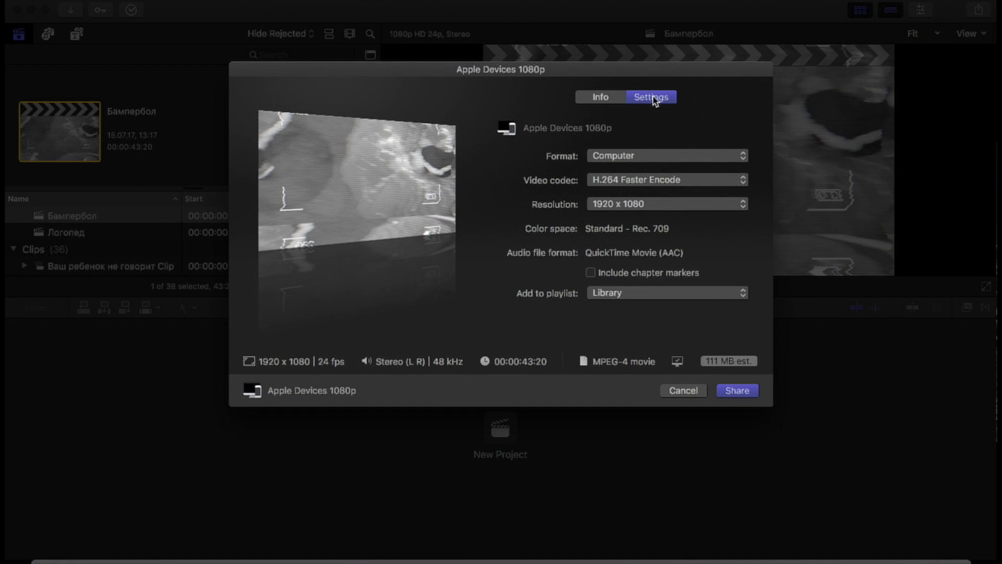
click(743, 393)
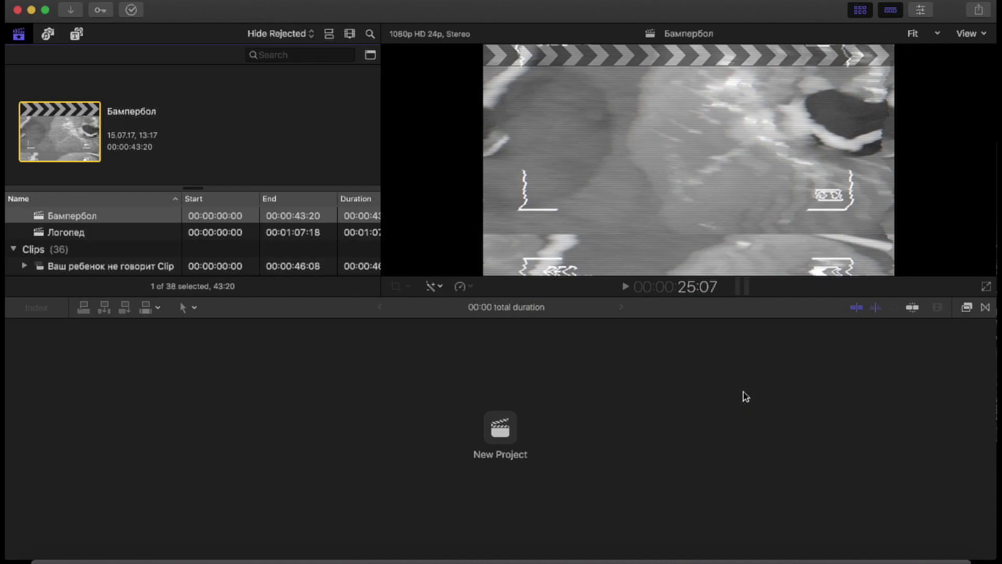
click(132, 10)
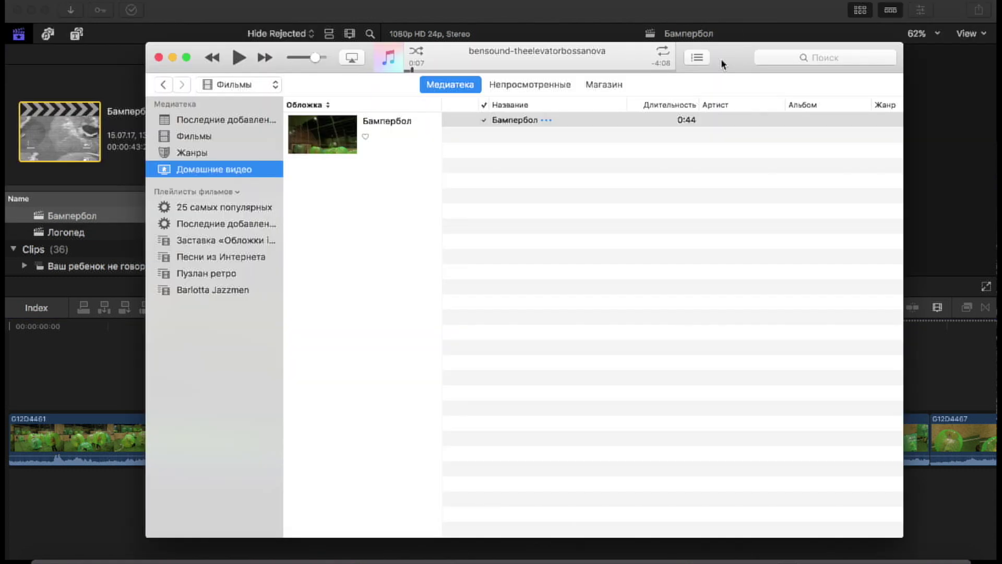
click(274, 84)
click(274, 83)
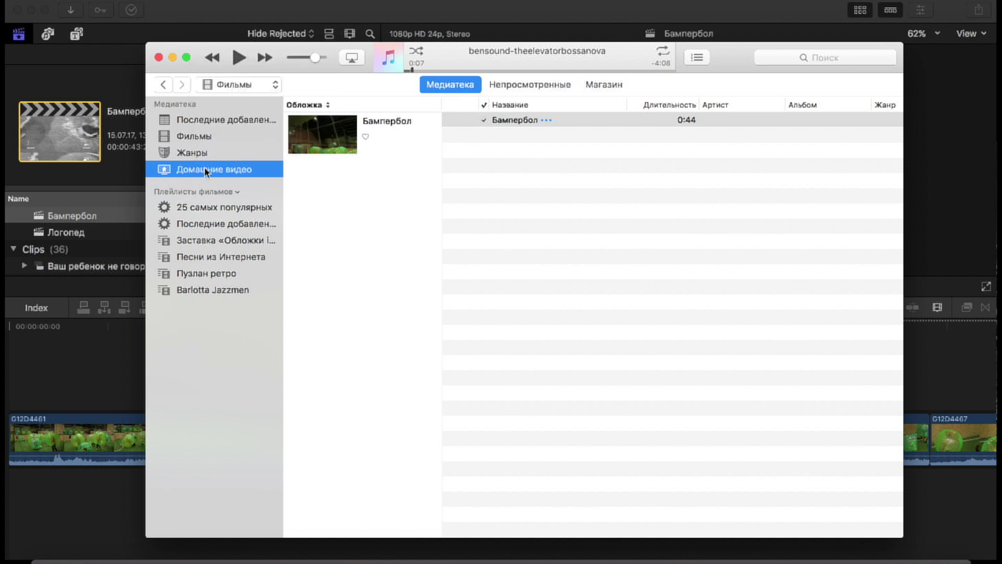